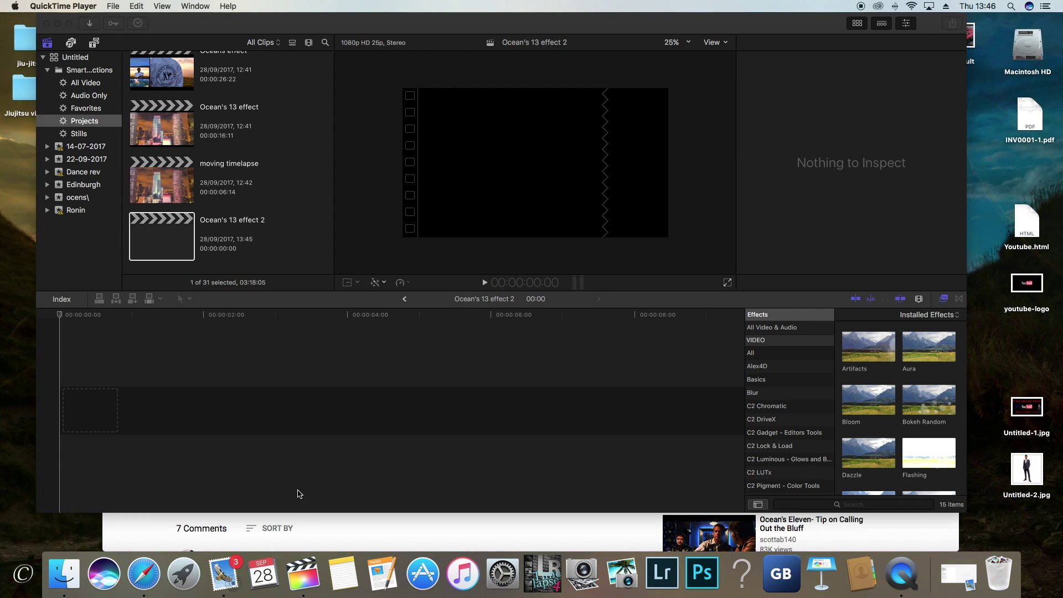
Play the SUMO SCENE FROM OCEAN 13 video in Safari and pause it at 0:19.
left_click(548, 535)
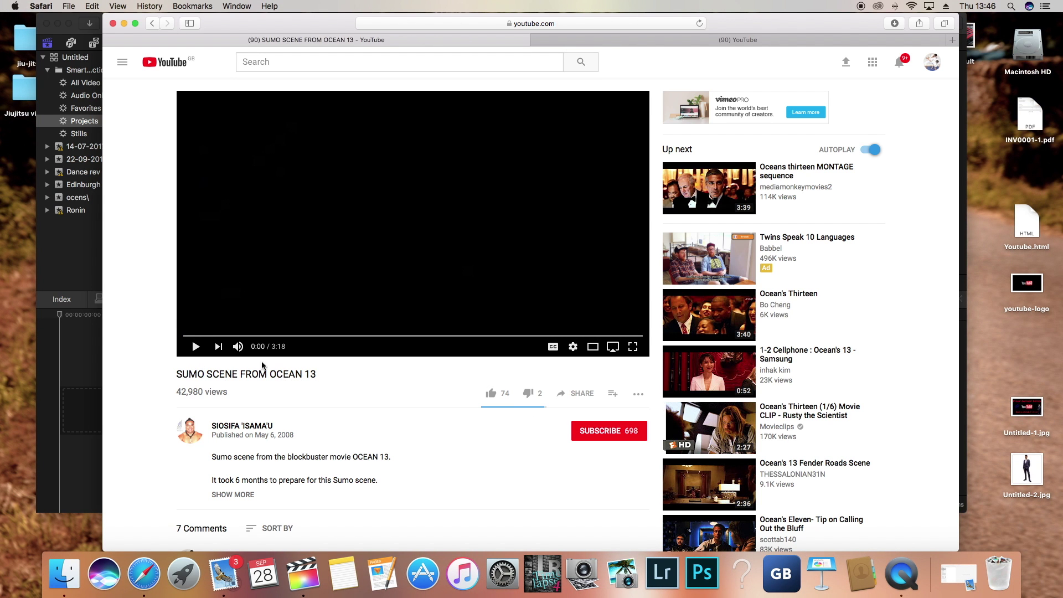
left_click(196, 347)
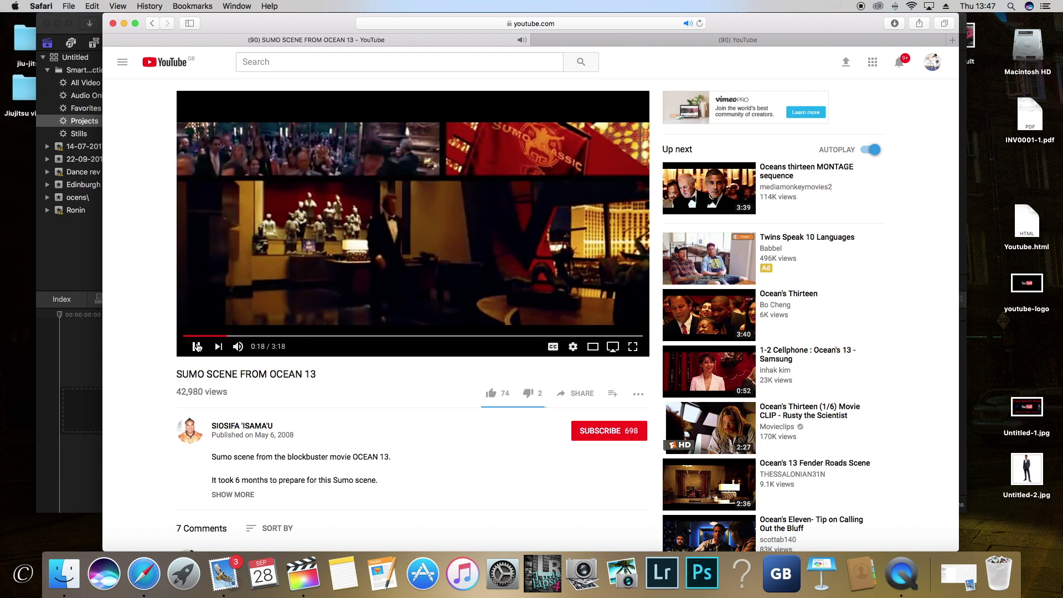
left_click(250, 312)
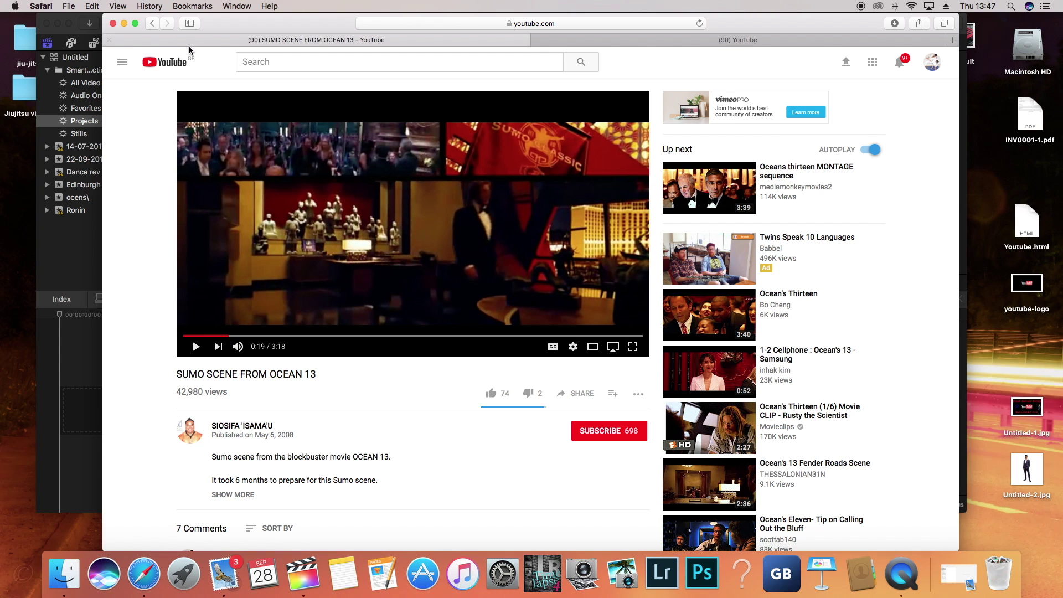
Scroll through the tutorial channel's uploads in the (90) YouTube tab, then return to Final Cut Pro's Ocean's 13 effect 2.
left_click(687, 38)
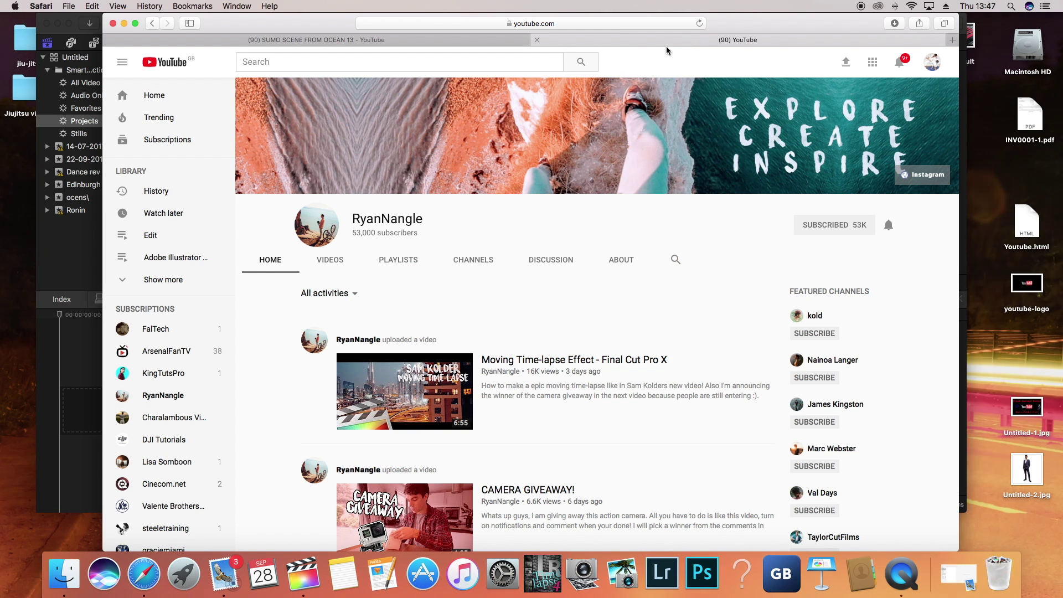
left_click(57, 271)
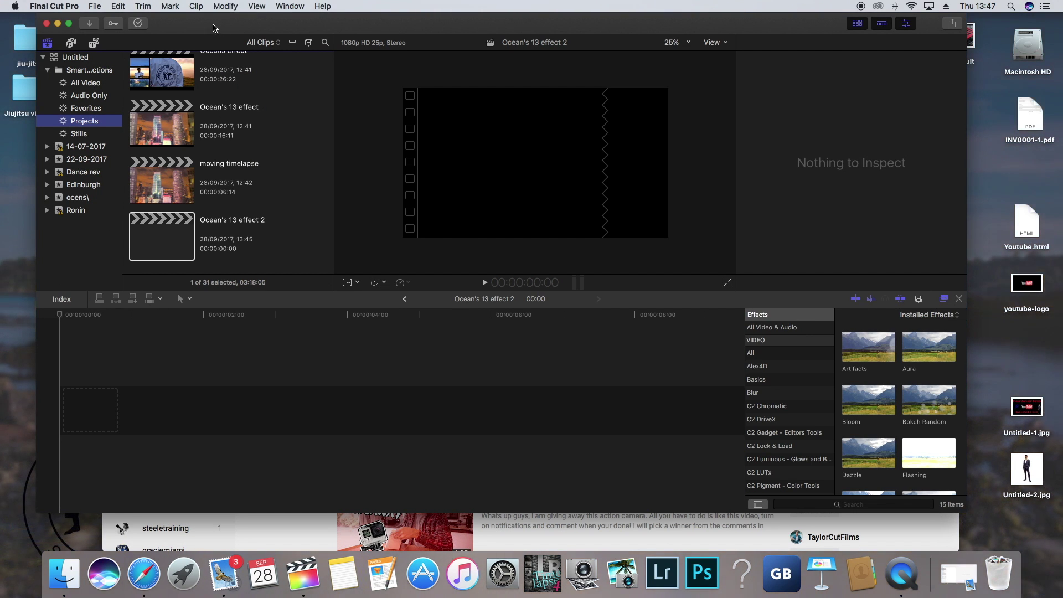
left_click(27, 264)
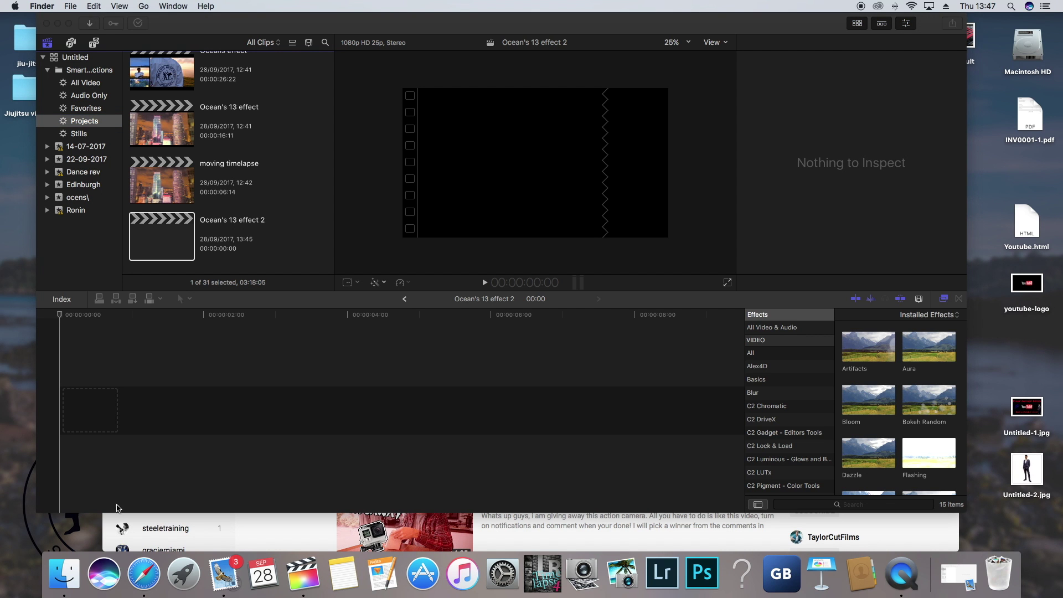
left_click(256, 532)
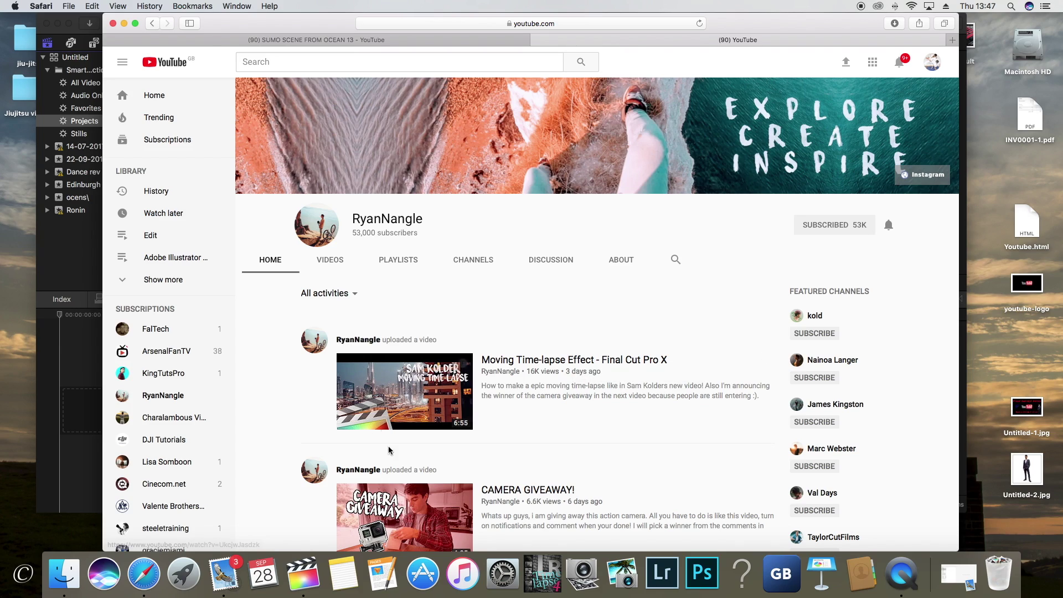
scroll(481, 446, "down", 15)
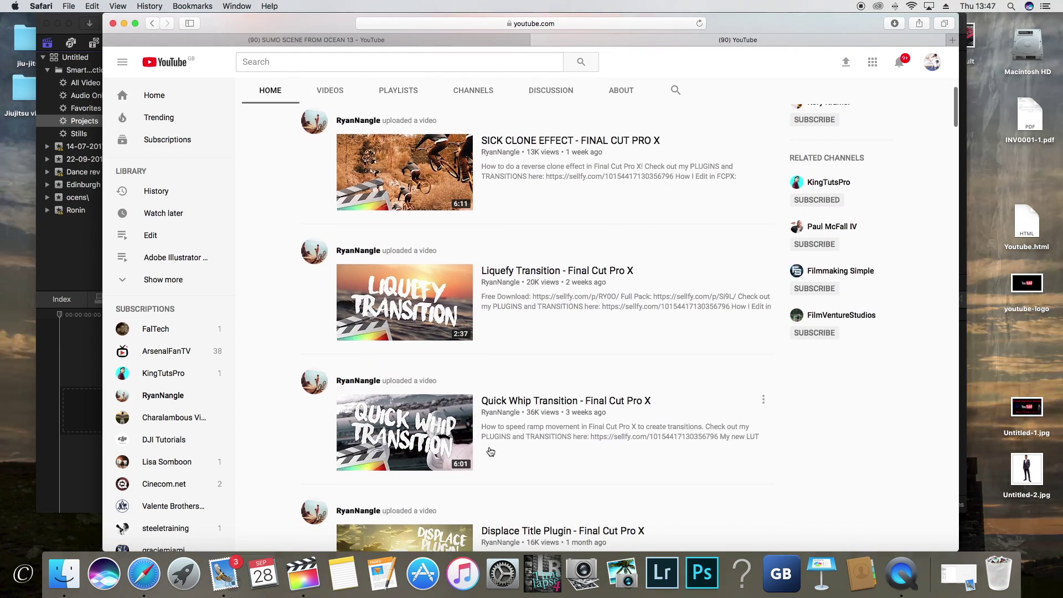
scroll(486, 450, "up", 15)
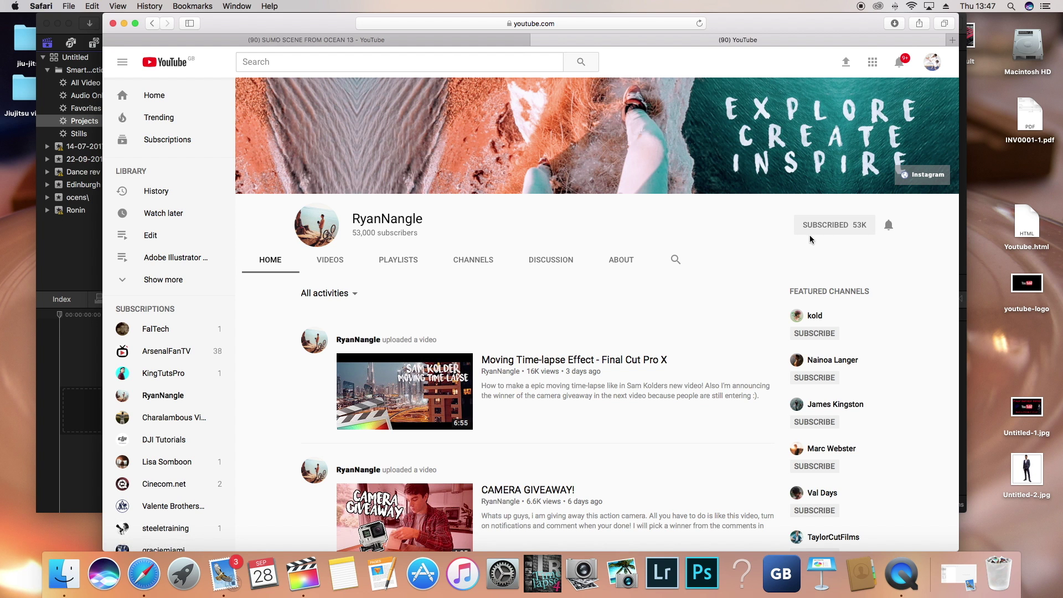
left_click(86, 334)
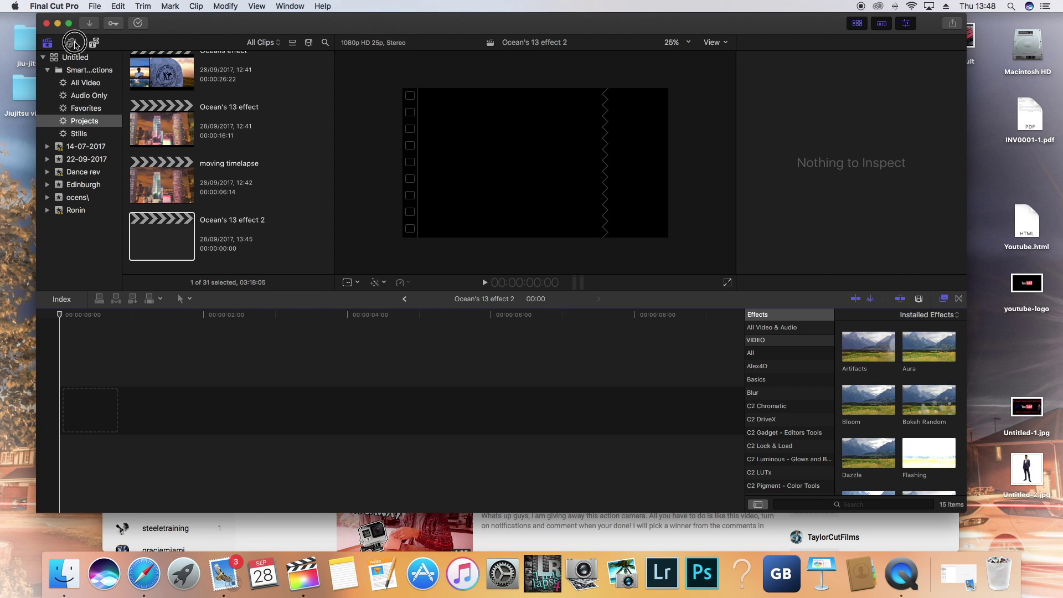
Add the sumo-scene song from Photos and Audio to the start of the timeline.
left_click(72, 43)
scroll(210, 256, "down", 5)
left_click(180, 200)
left_click_drag(180, 201, 57, 461)
scroll(110, 447, "right", 3)
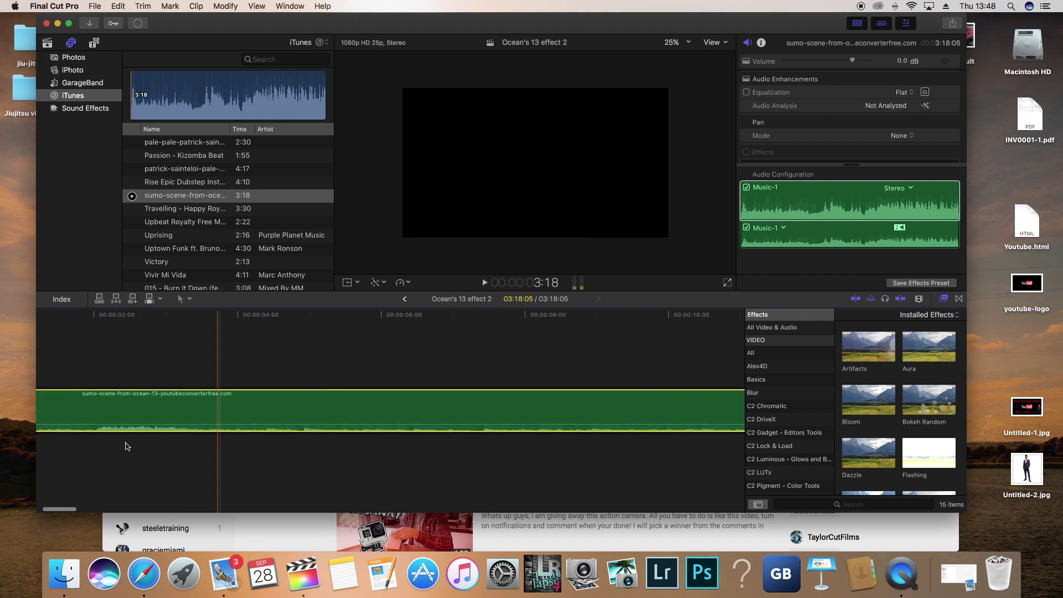
key("Home")
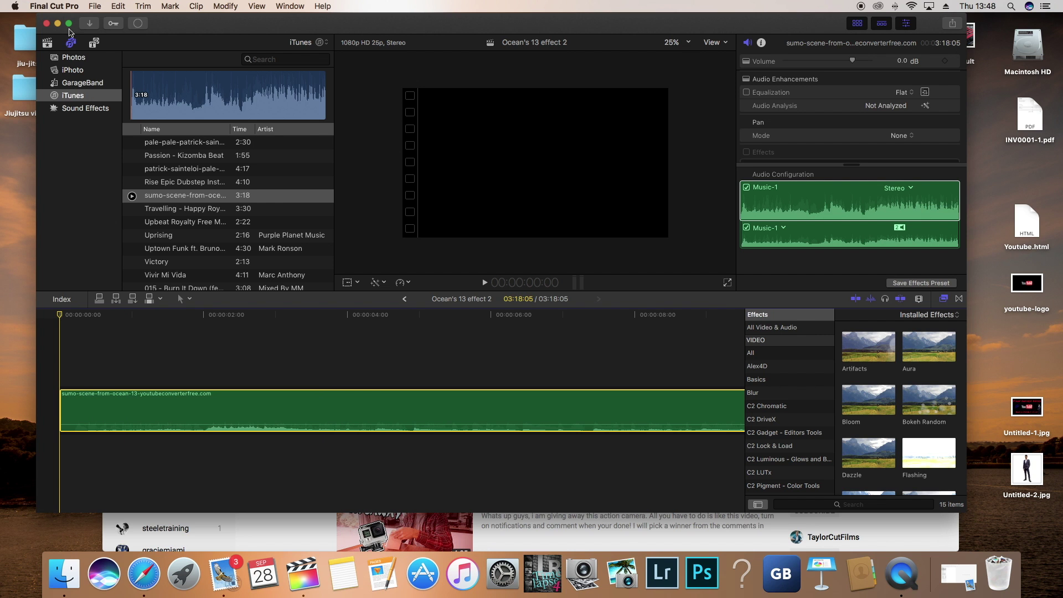
Place Royalty Free Fireworks HD from the ocens\ event above the song's start and set the viewer to Fit.
left_click(52, 44)
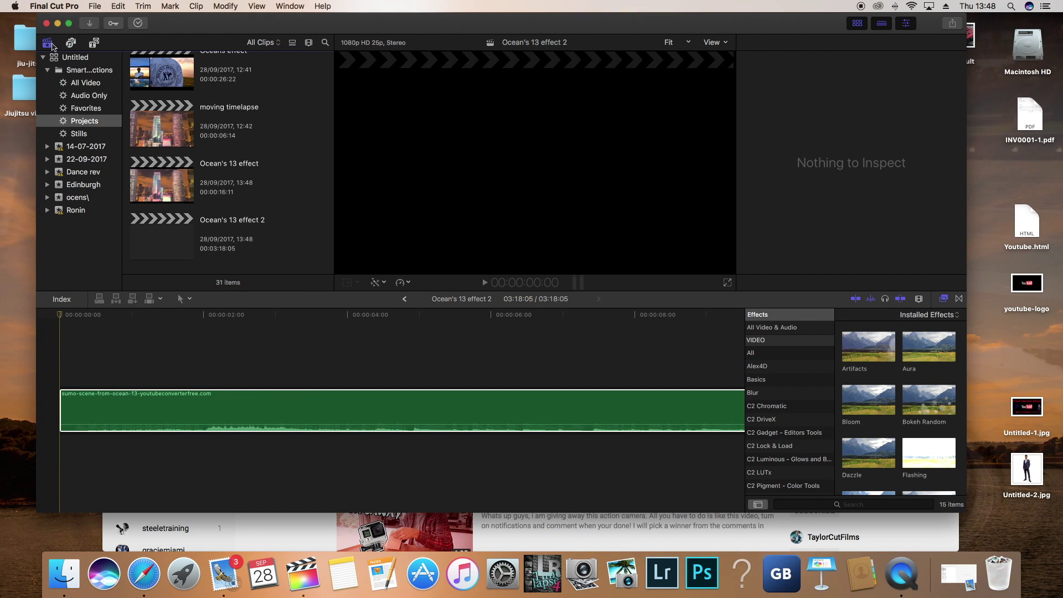
left_click(83, 198)
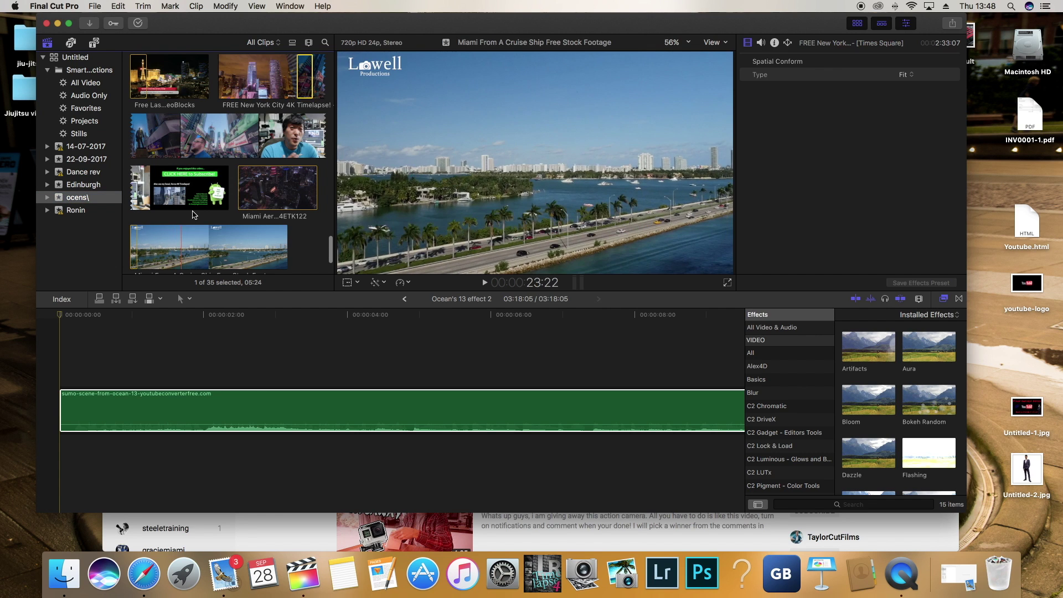
scroll(242, 173, "up", 5)
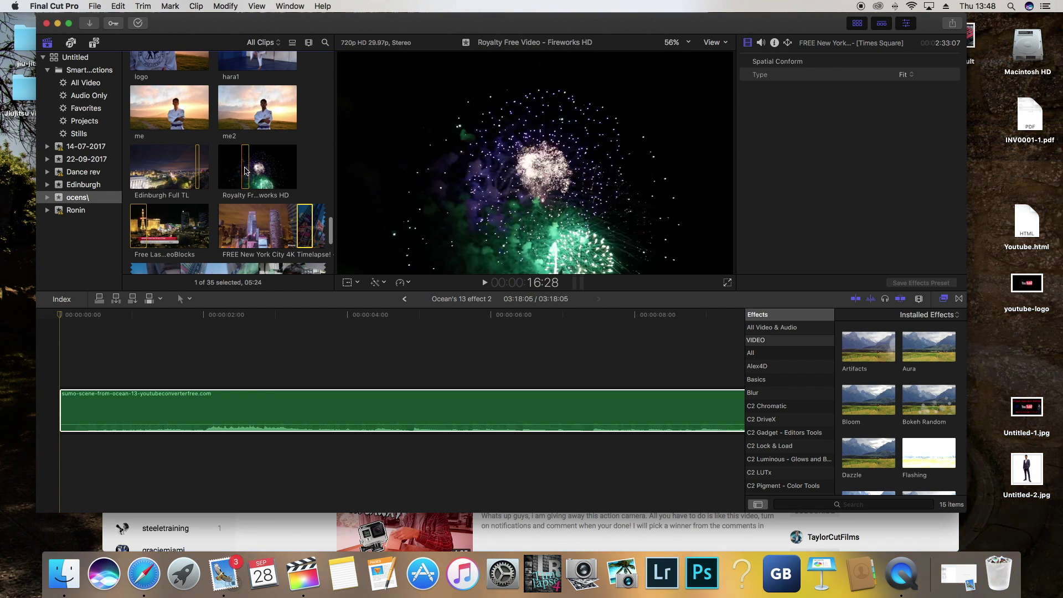
left_click_drag(220, 202, 56, 364)
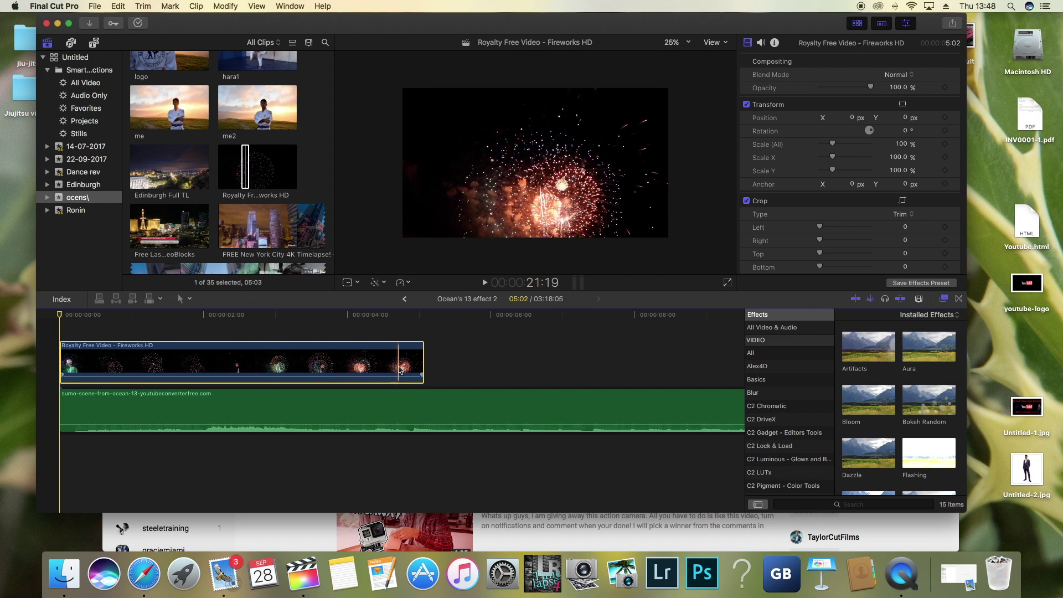
left_click(689, 43)
left_click(676, 52)
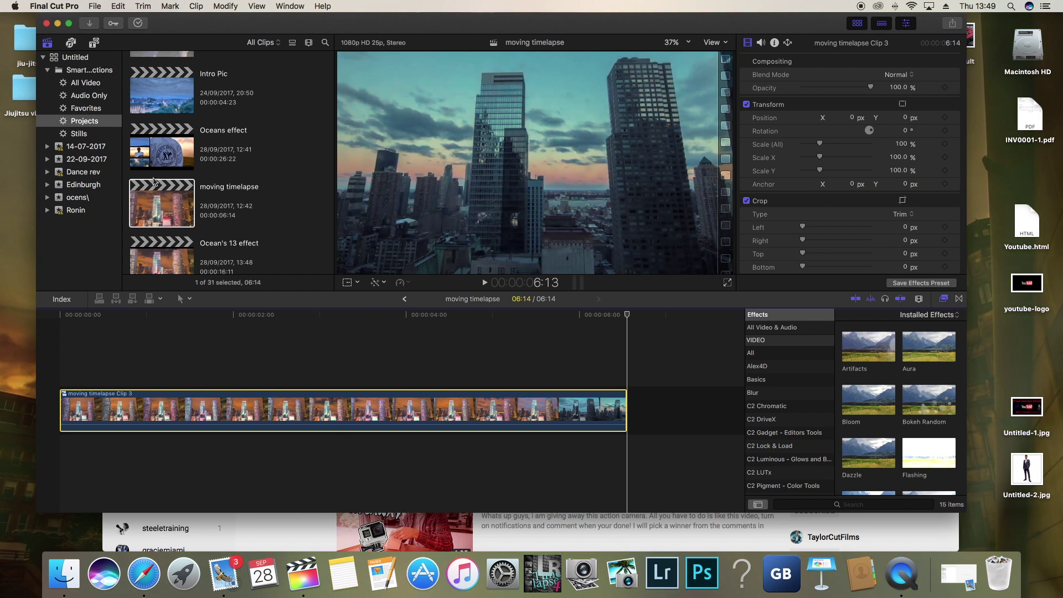
Open Ocean's 13 effect 2 and paste the moving timelapse clip at the fireworks clip's end.
scroll(172, 265, "down", 3)
left_click(168, 250)
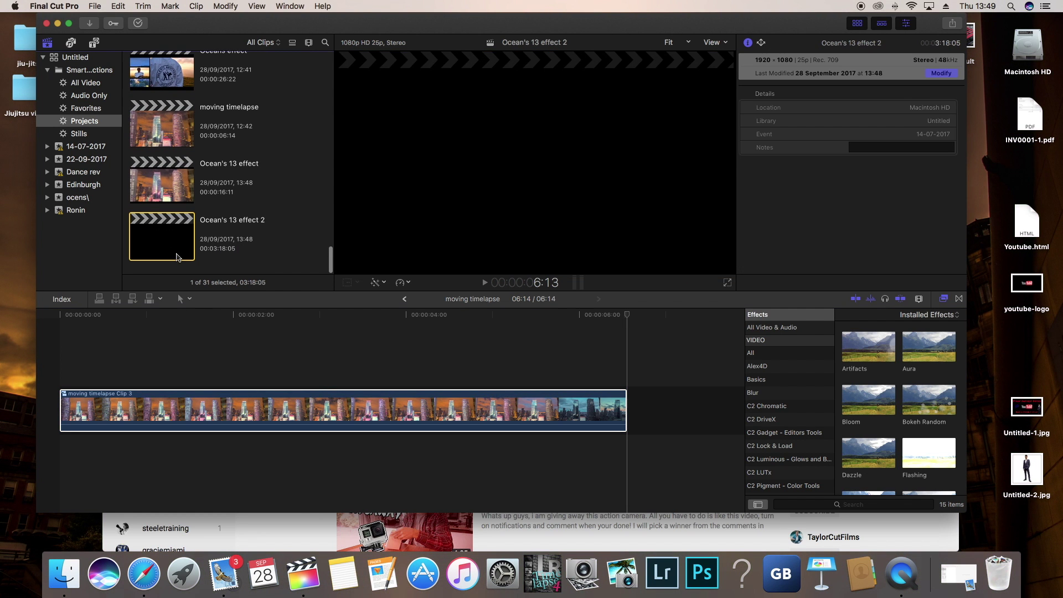
double_click(173, 243)
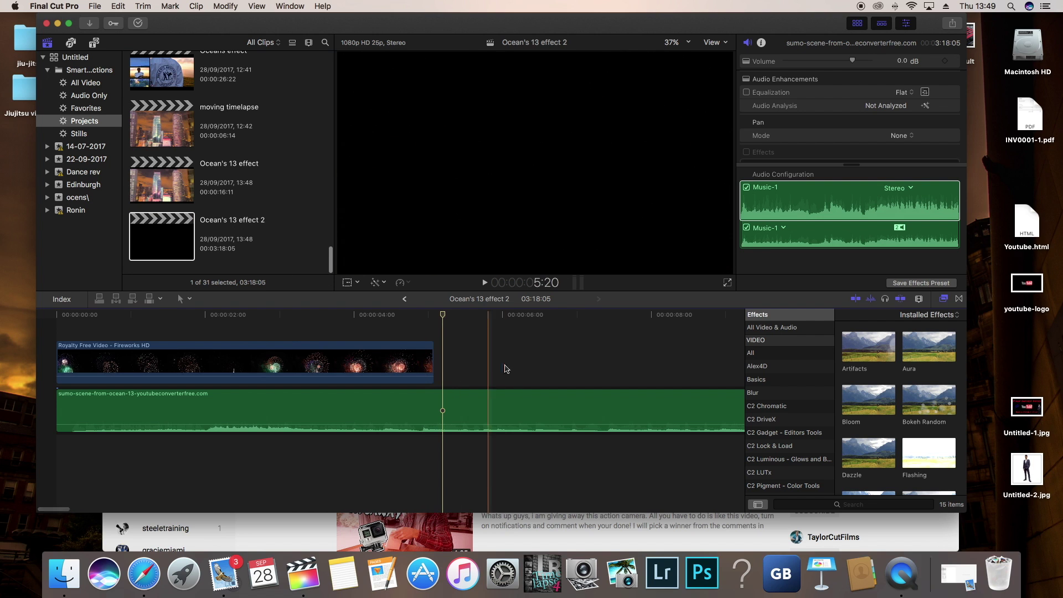
left_click(433, 336)
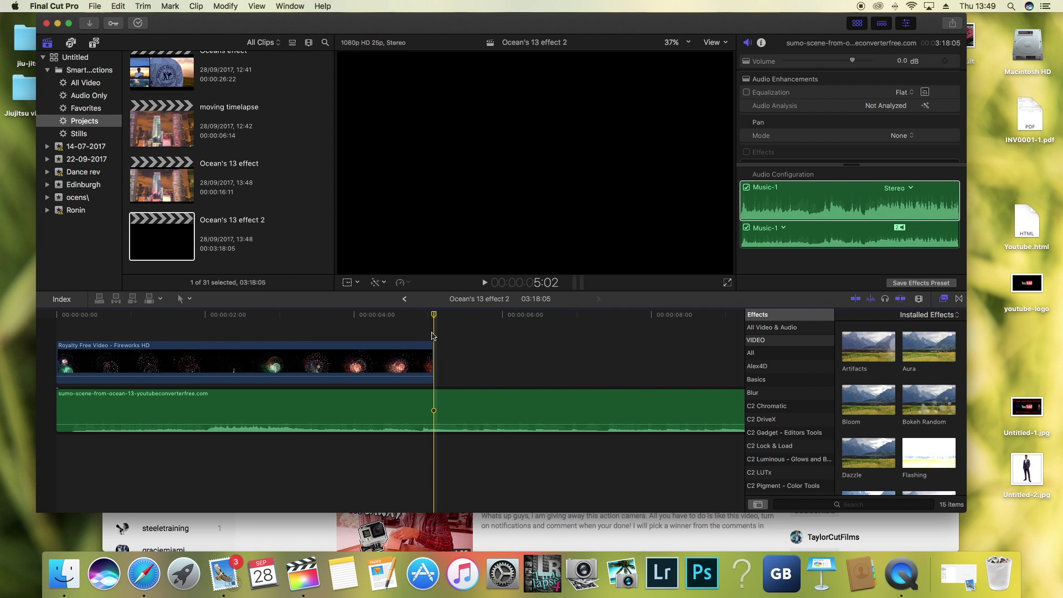
key("super+v")
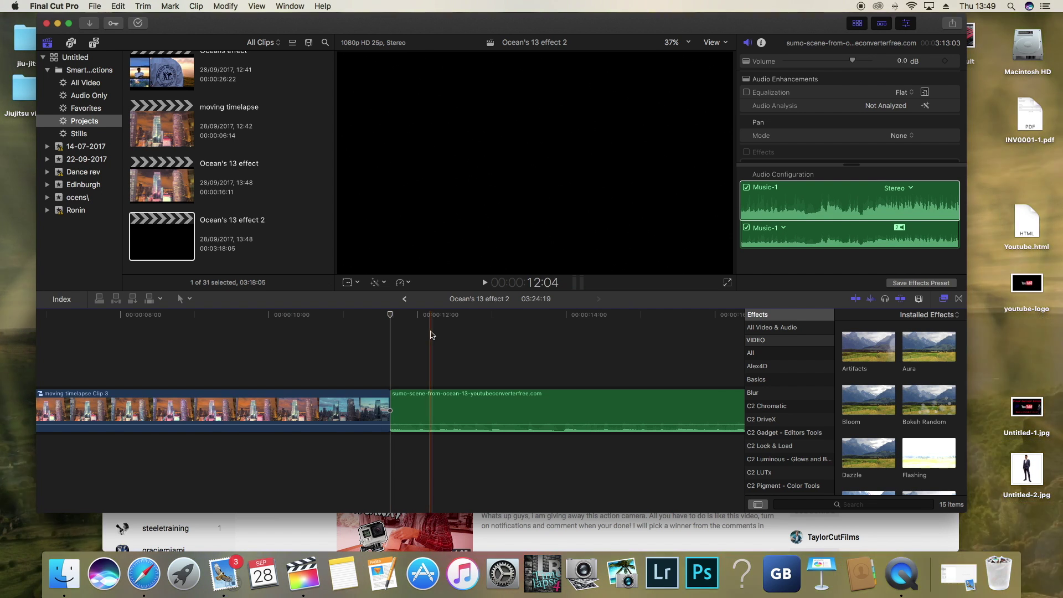
Lift the moving timelapse clip above the song track, next to the fireworks clip.
scroll(427, 338, "left", 3)
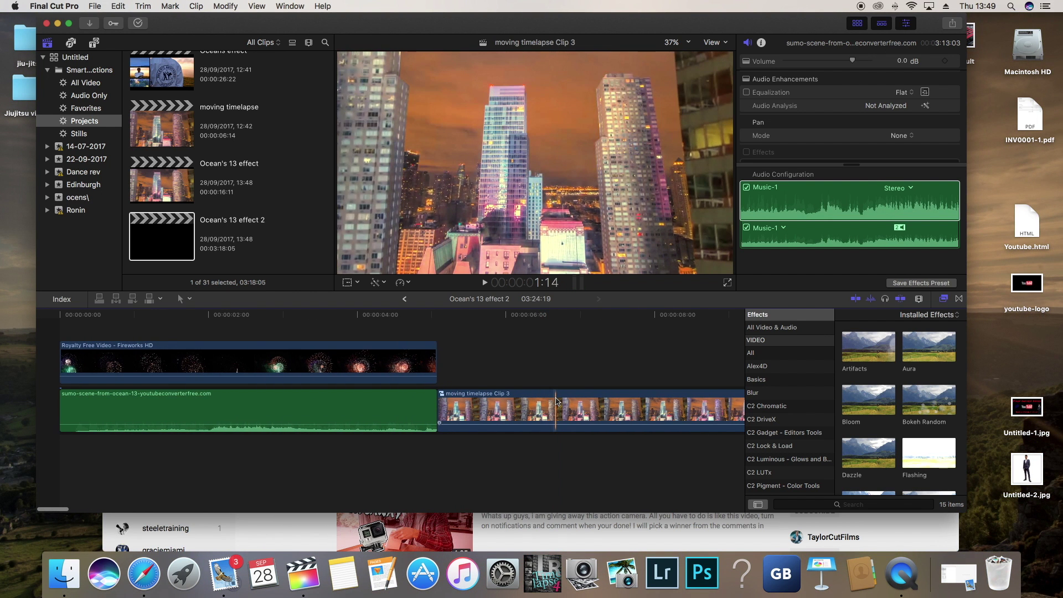
scroll(619, 402, "right", 5)
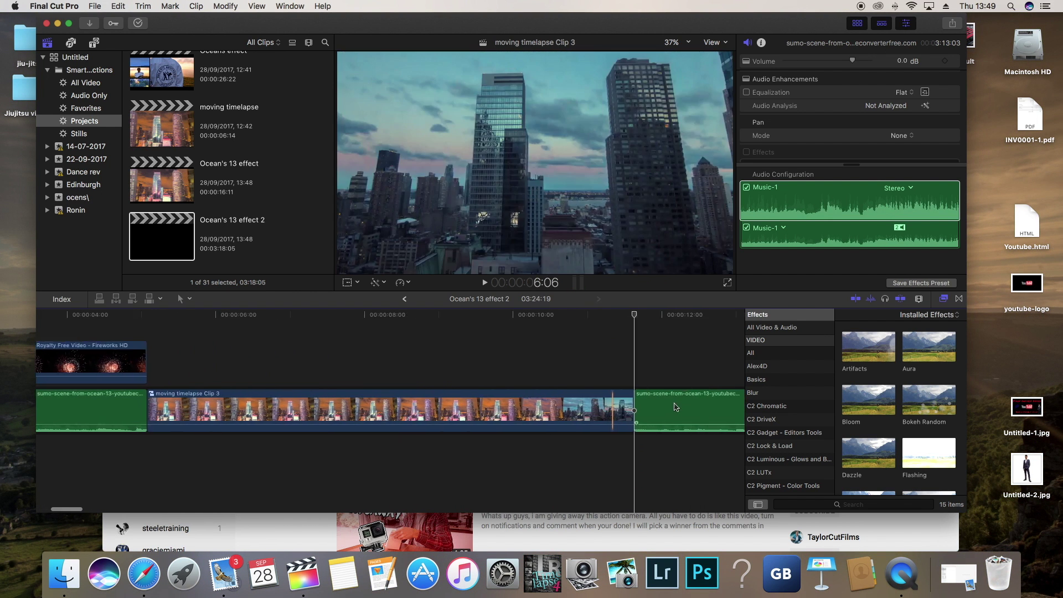
left_click_drag(424, 405, 421, 361)
Shorten the timelapse clip from its end, preview it, and select the fireworks clip.
scroll(156, 327, "left", 3)
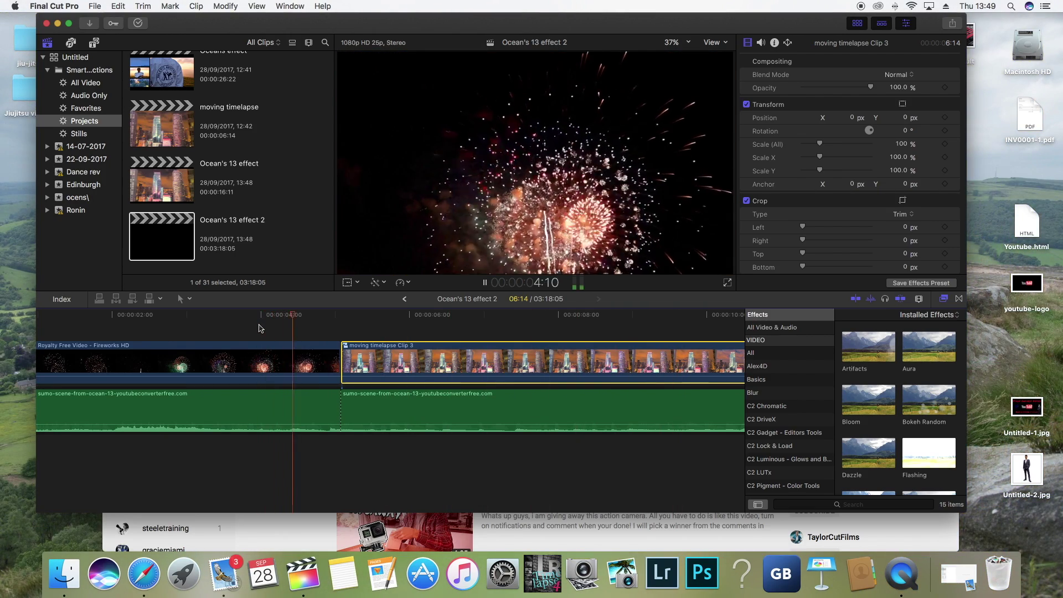
scroll(259, 329, "right", 5)
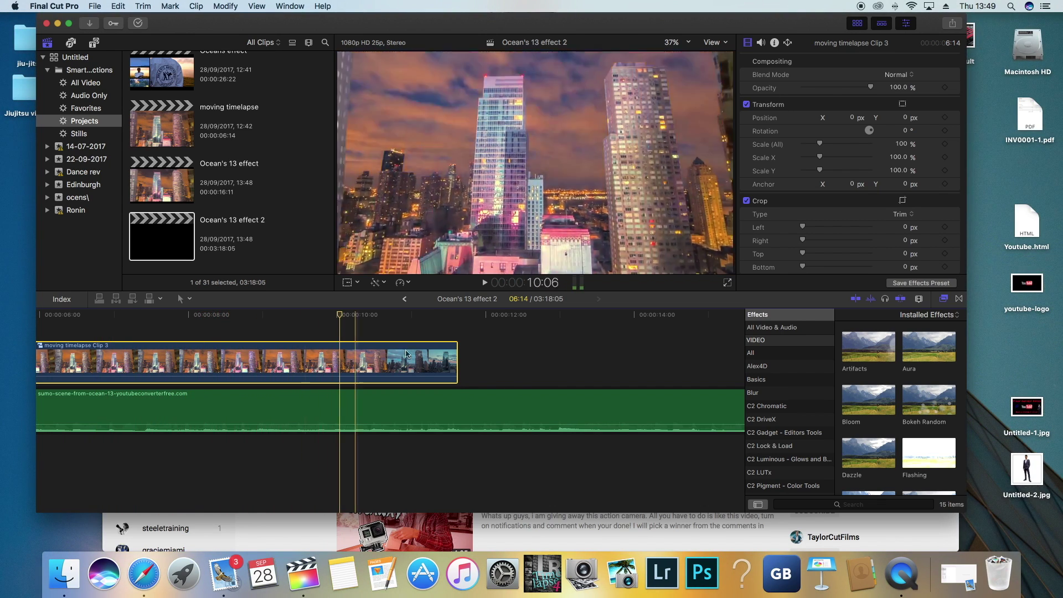
left_click_drag(457, 363, 363, 357)
key("space")
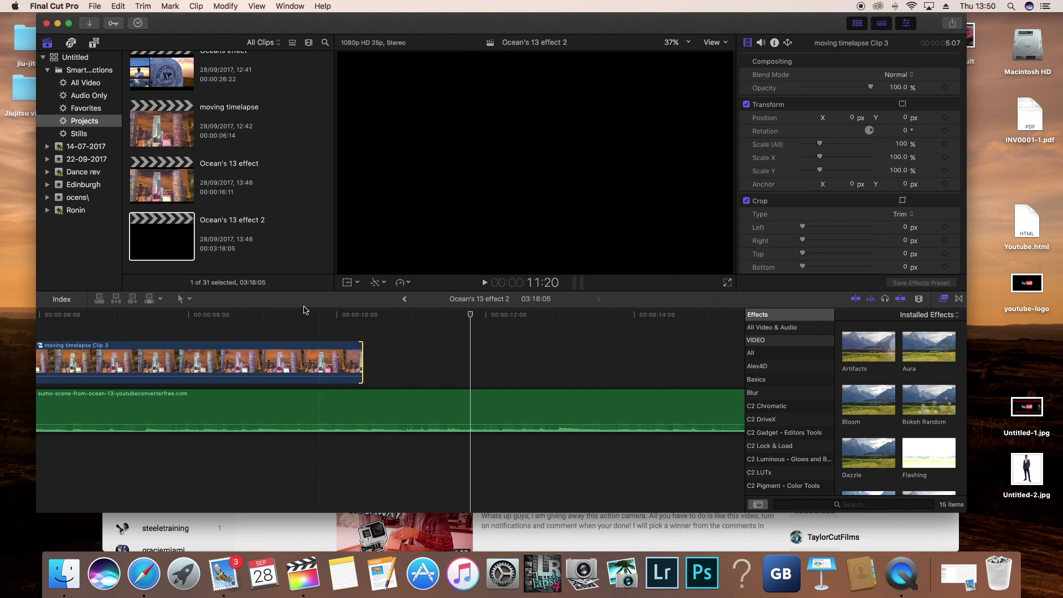
key("space")
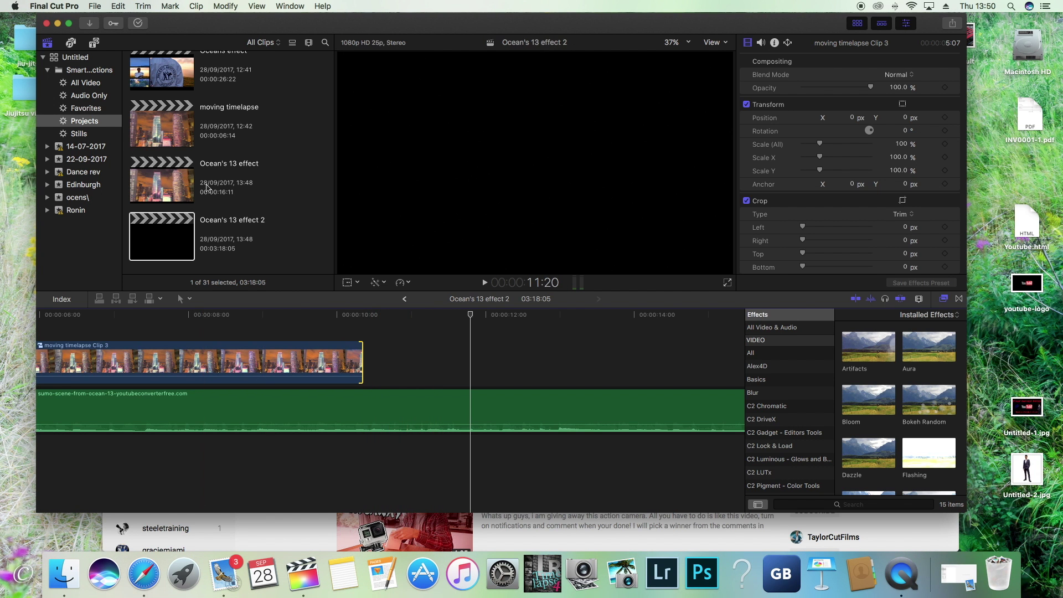
scroll(386, 328, "left", 3)
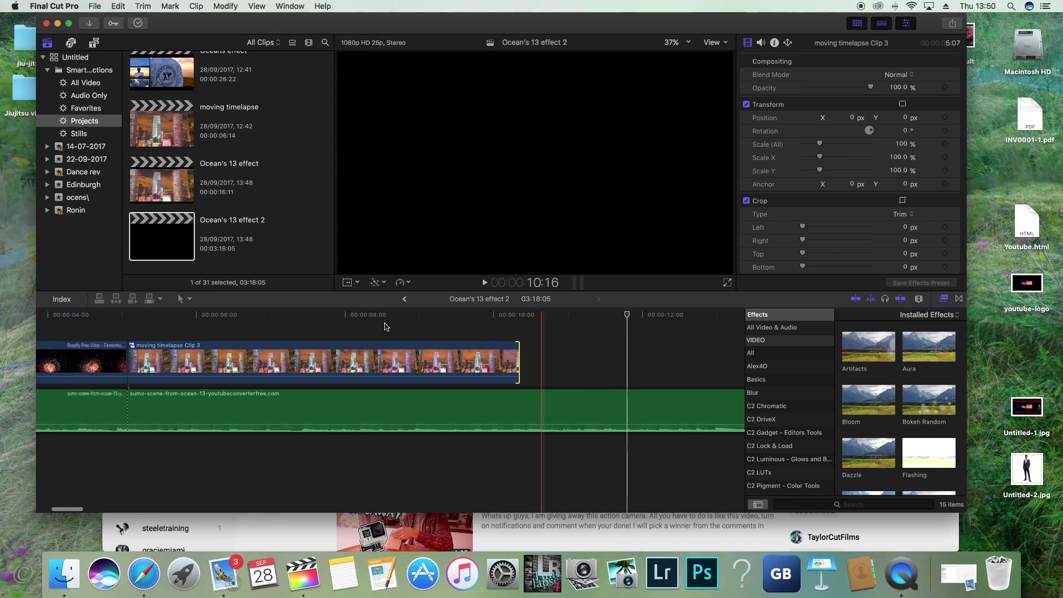
left_click(111, 369)
scroll(206, 358, "left", 5)
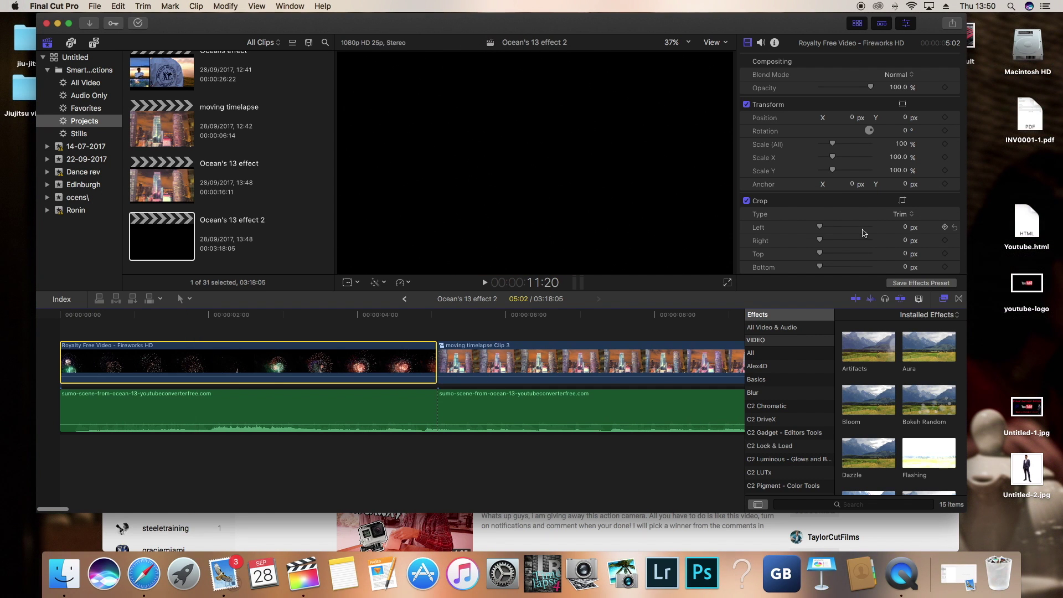
Apply a Trim crop to the fireworks clip with Crop Bottom and Crop Top both 50 px.
left_click(360, 285)
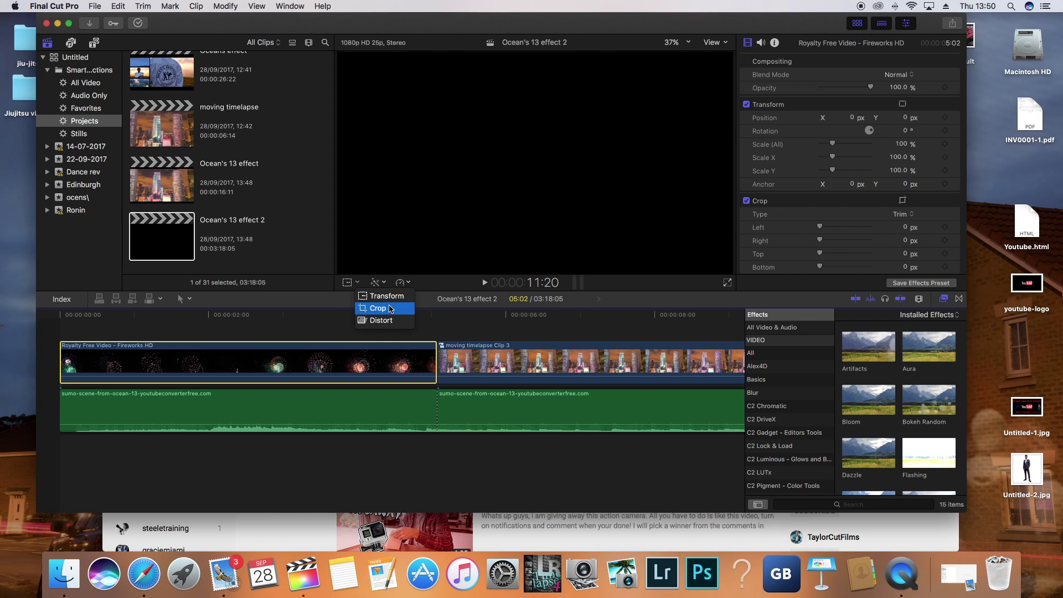
left_click(391, 308)
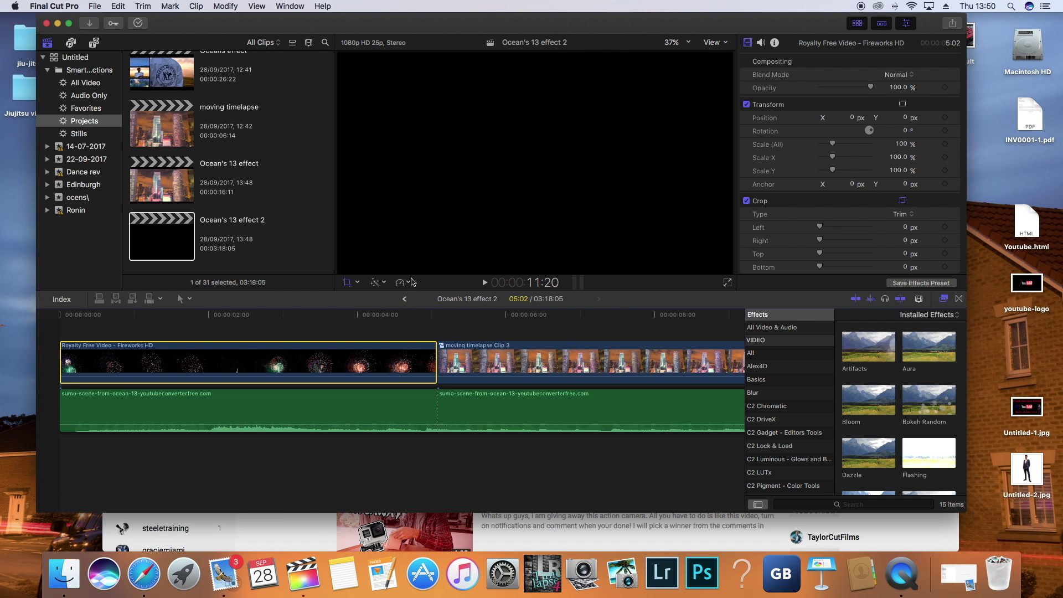
left_click(330, 316)
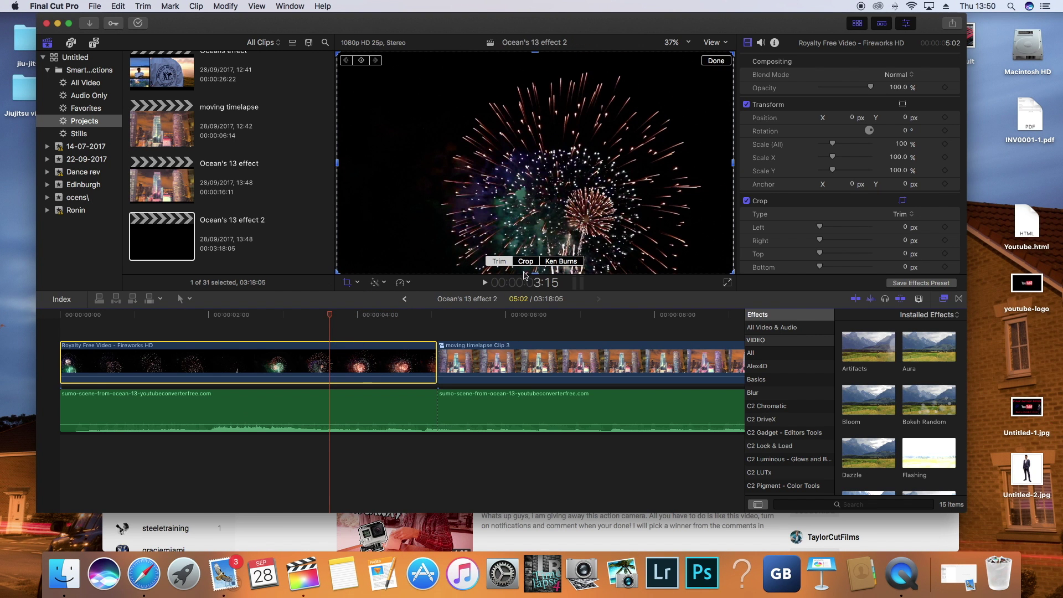
left_click(528, 262)
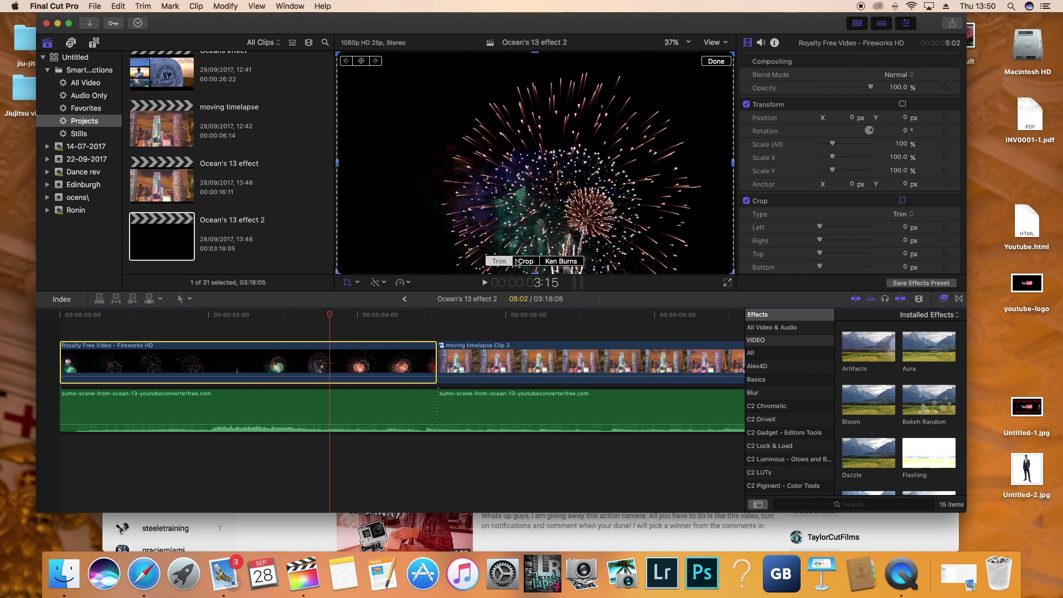
left_click(906, 268)
type("5")
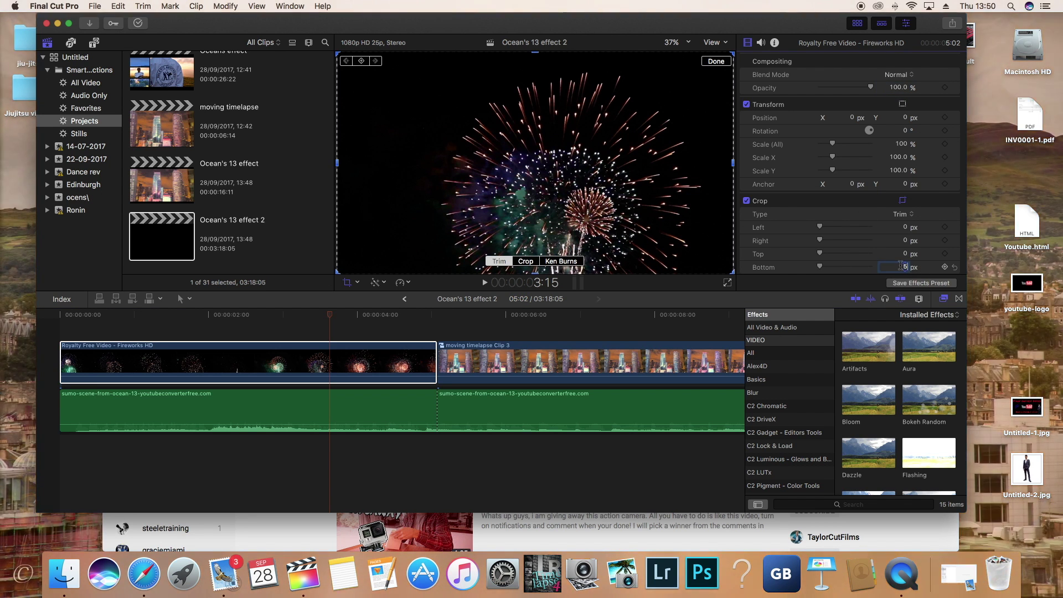
key("Return")
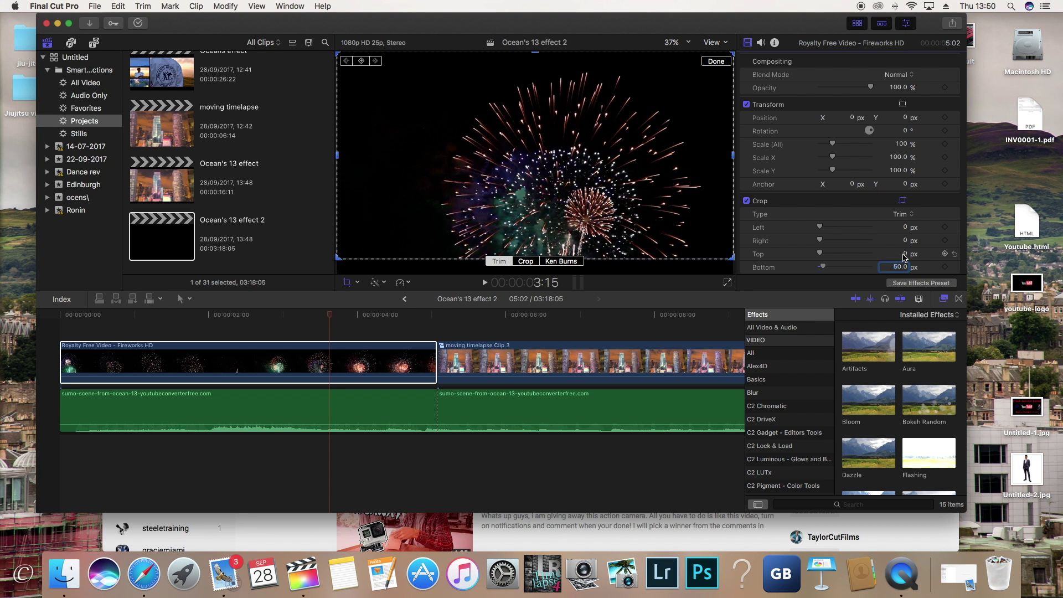
left_click(900, 254)
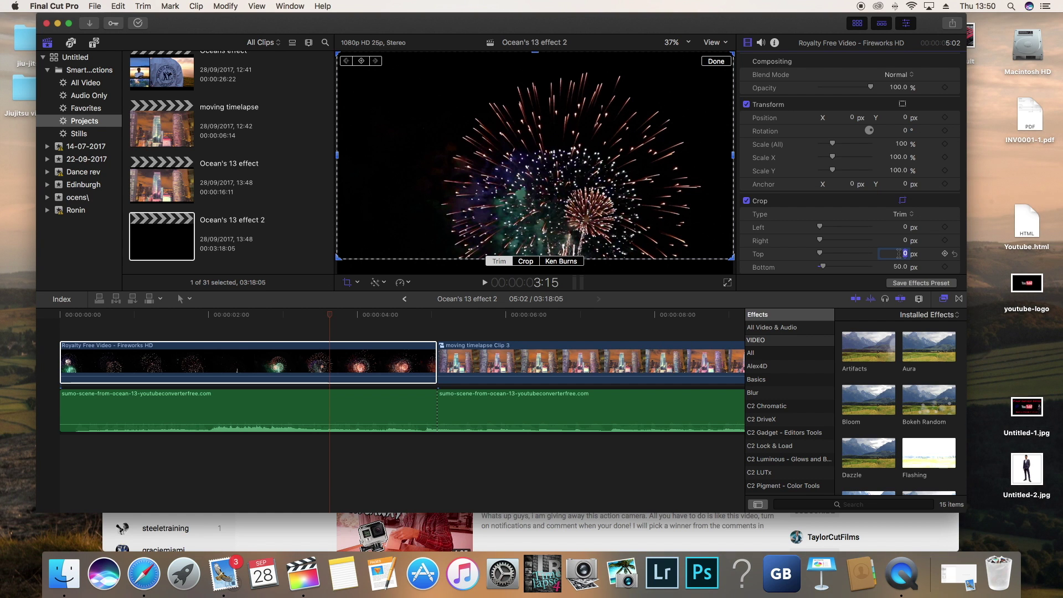
type("50")
key("Return")
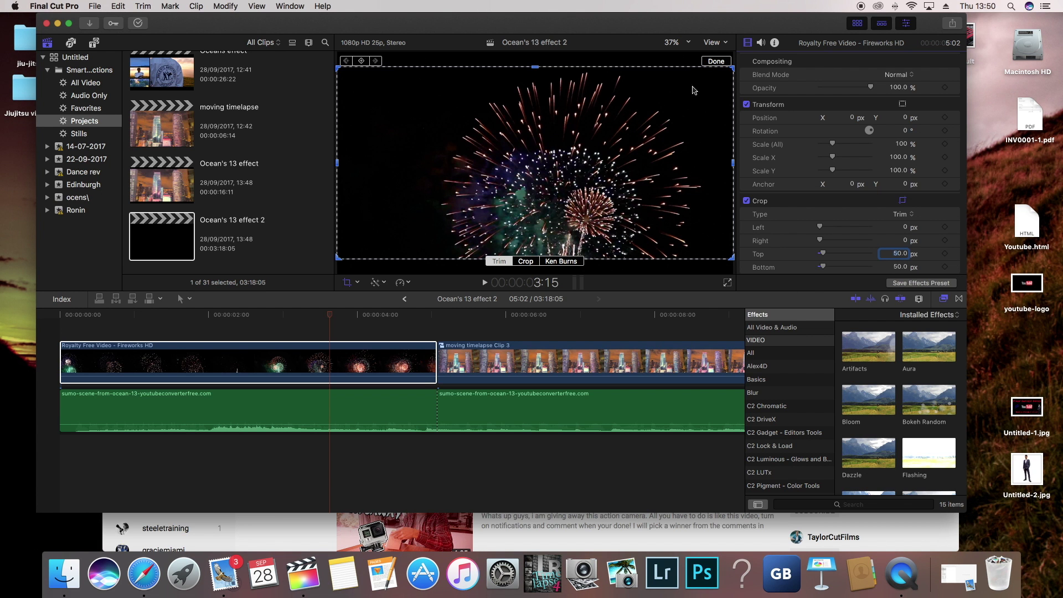
left_click(716, 62)
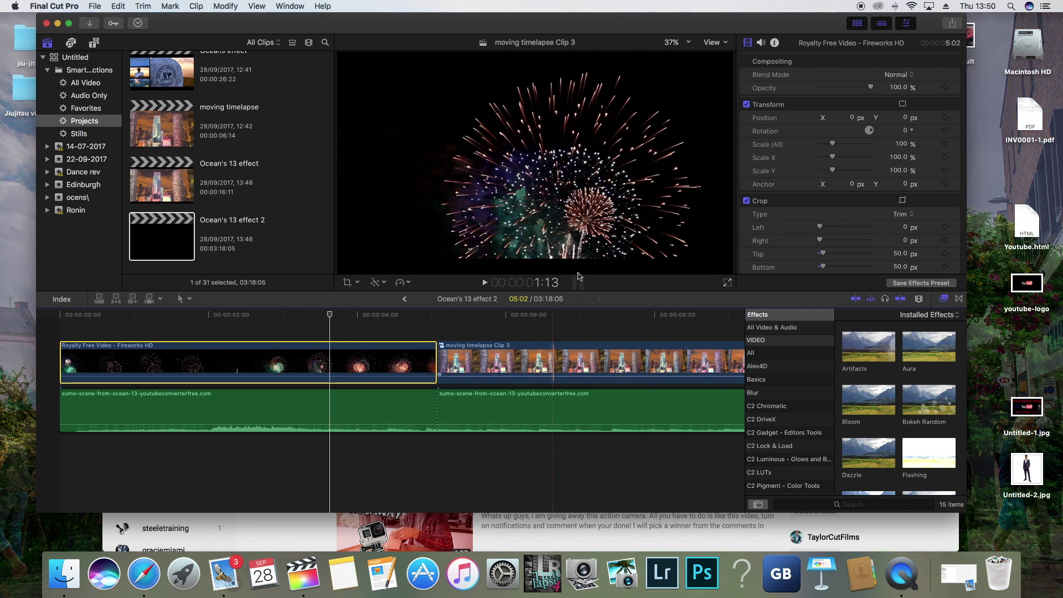
Select moving timelapse Clip 3 and crop it 50 px at top and bottom, previewing the result.
left_click(568, 155)
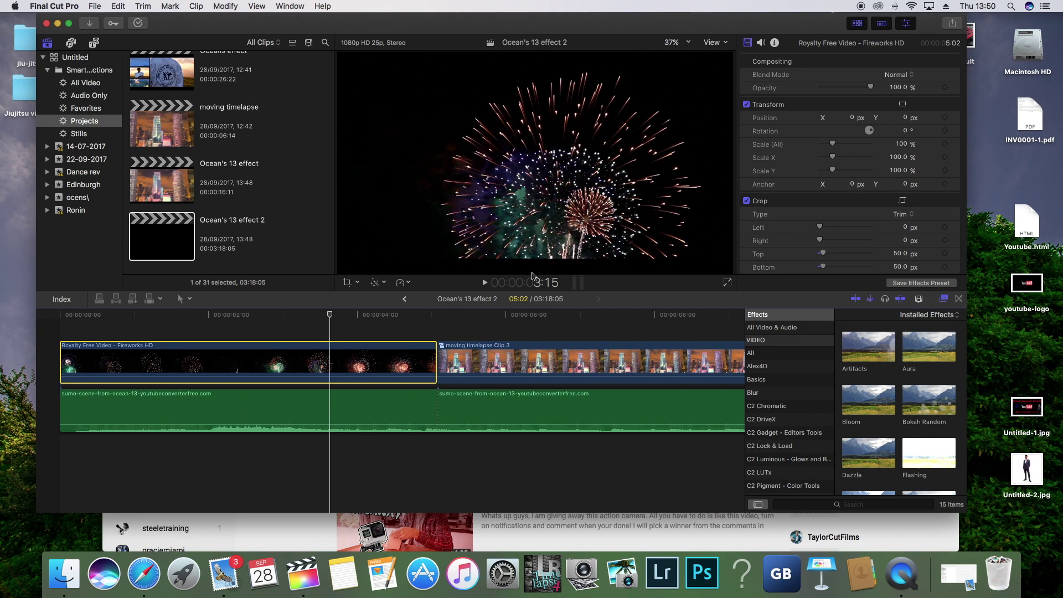
left_click(470, 357)
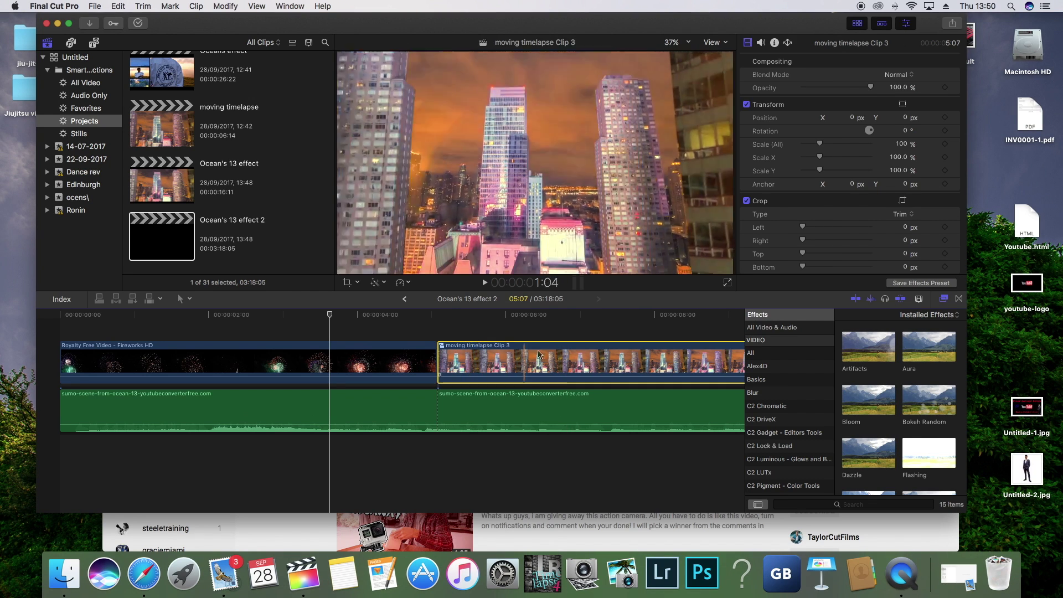
left_click(492, 360)
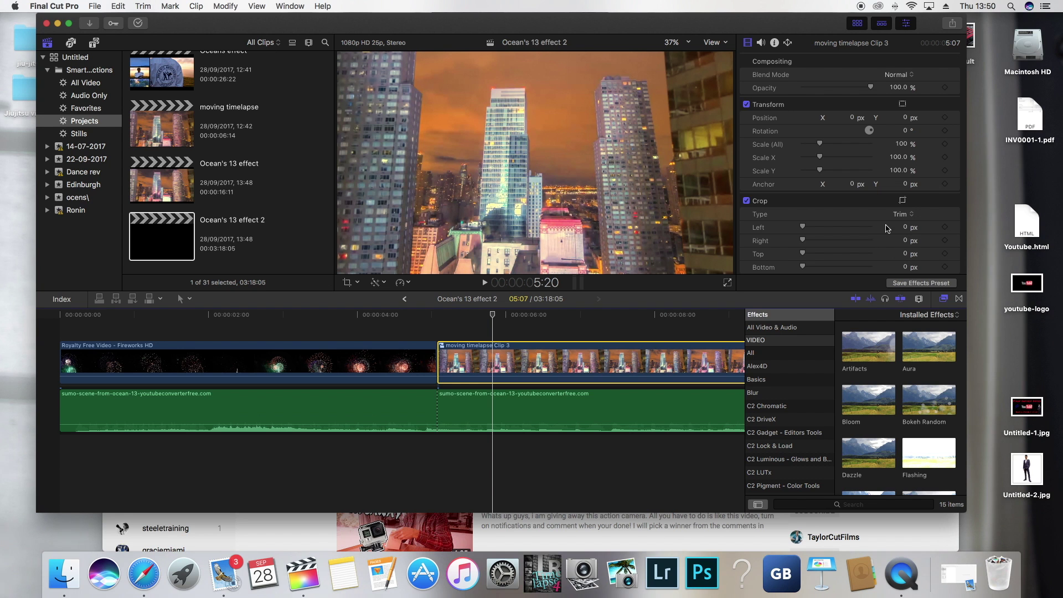
scroll(814, 253, "down", 2)
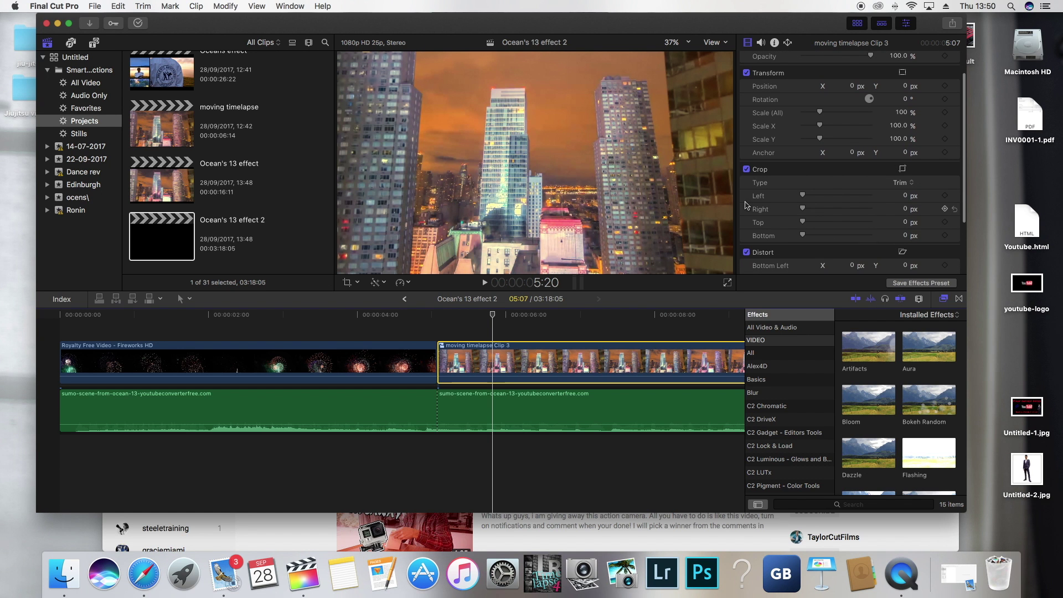
left_click(351, 282)
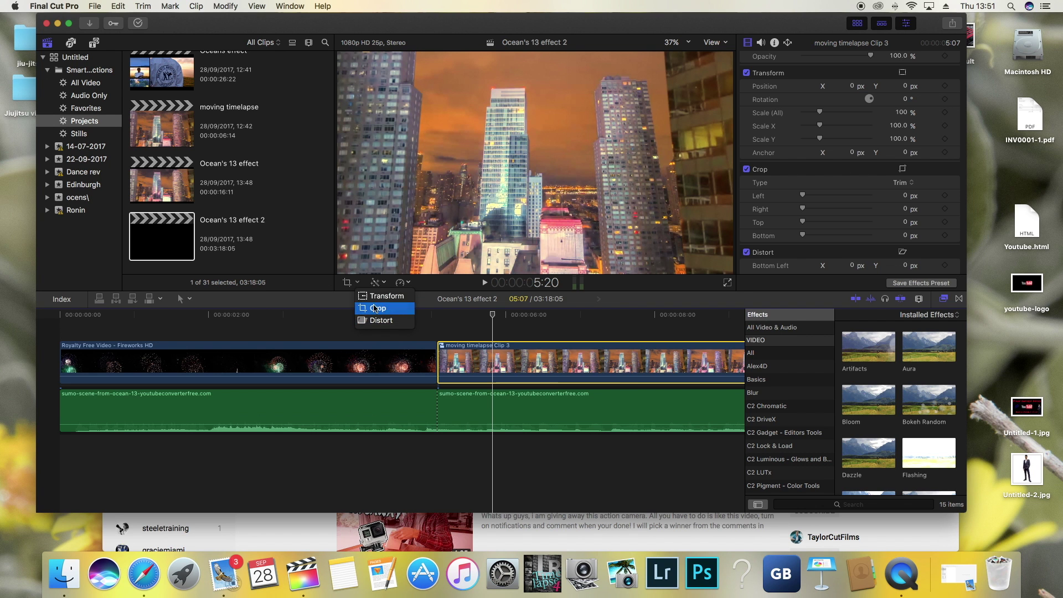
left_click(379, 308)
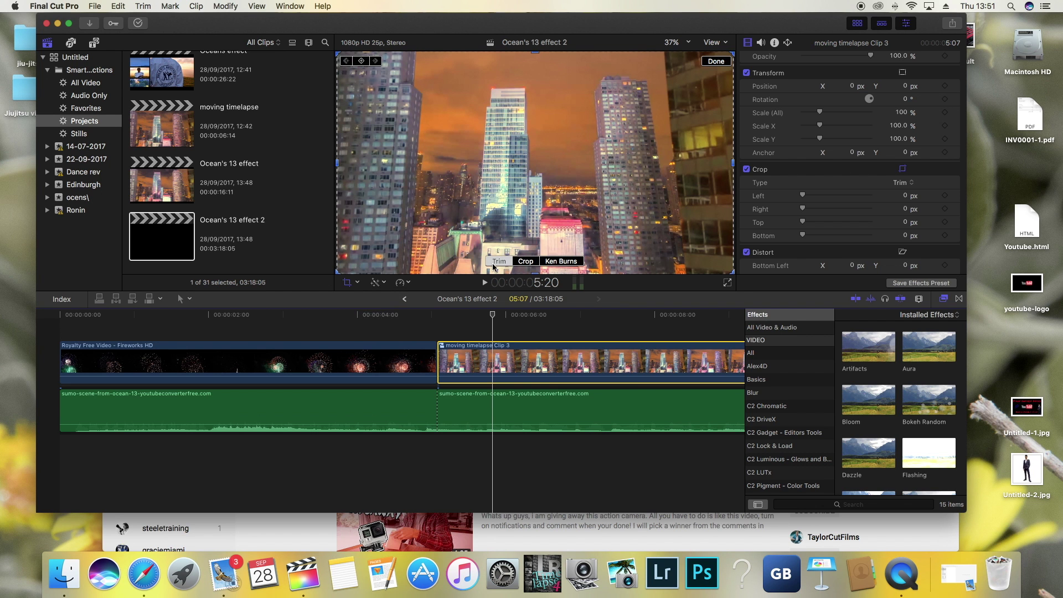
left_click(902, 235)
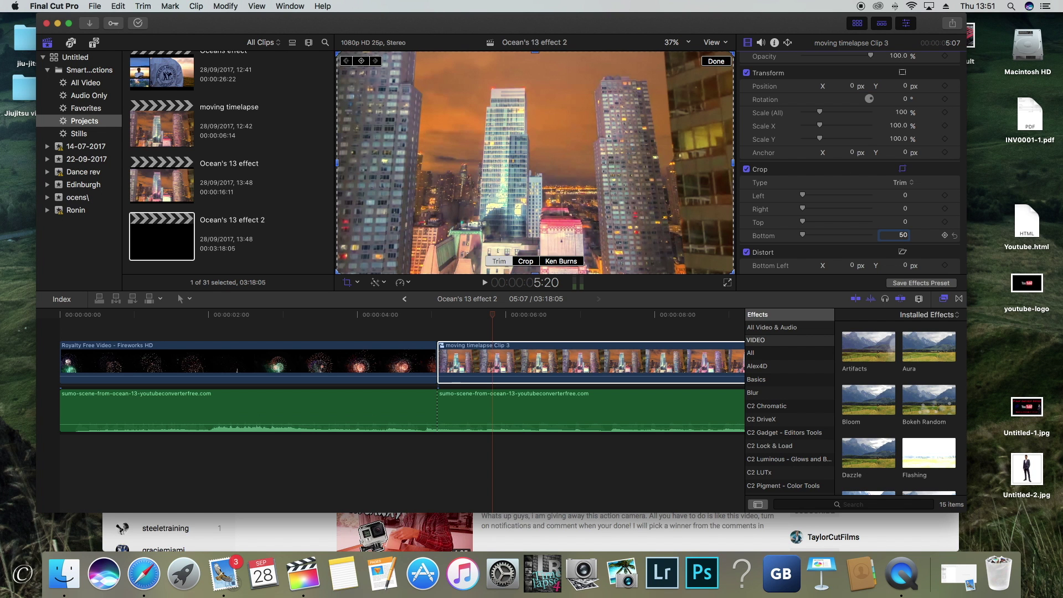
key("Return")
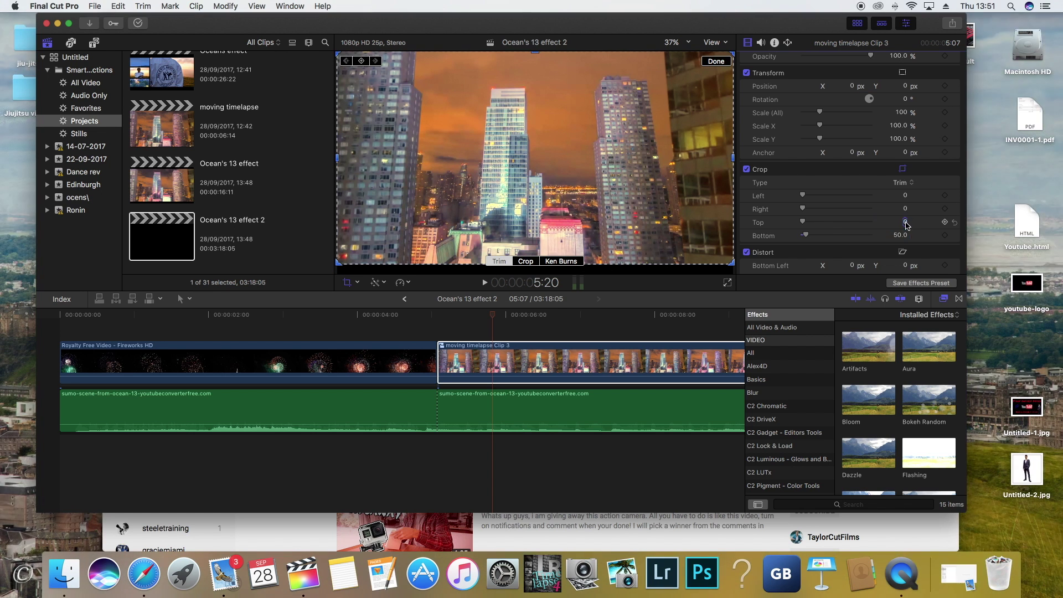
left_click(905, 222)
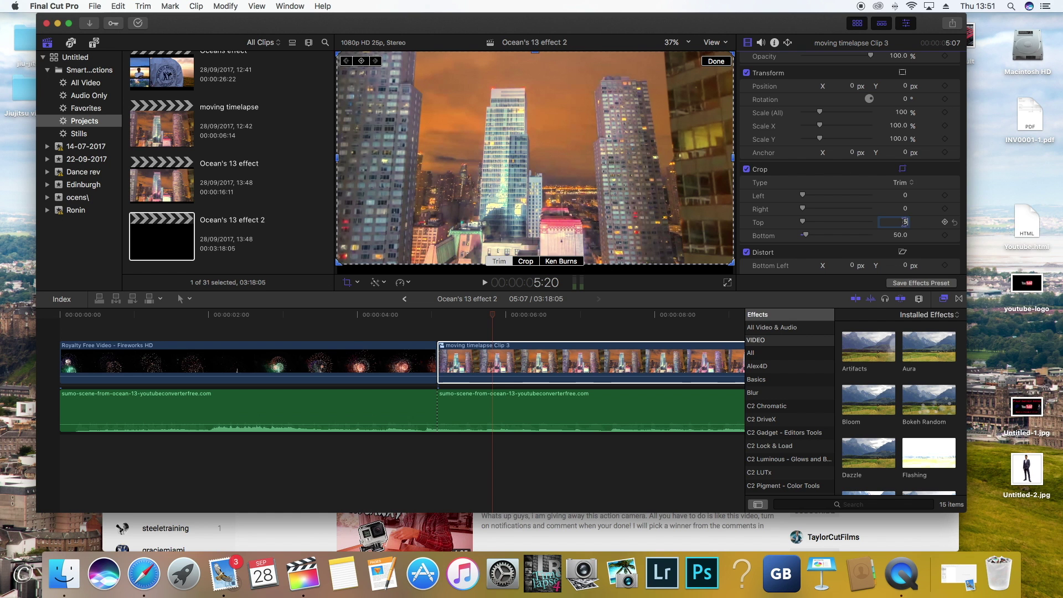
key("Return")
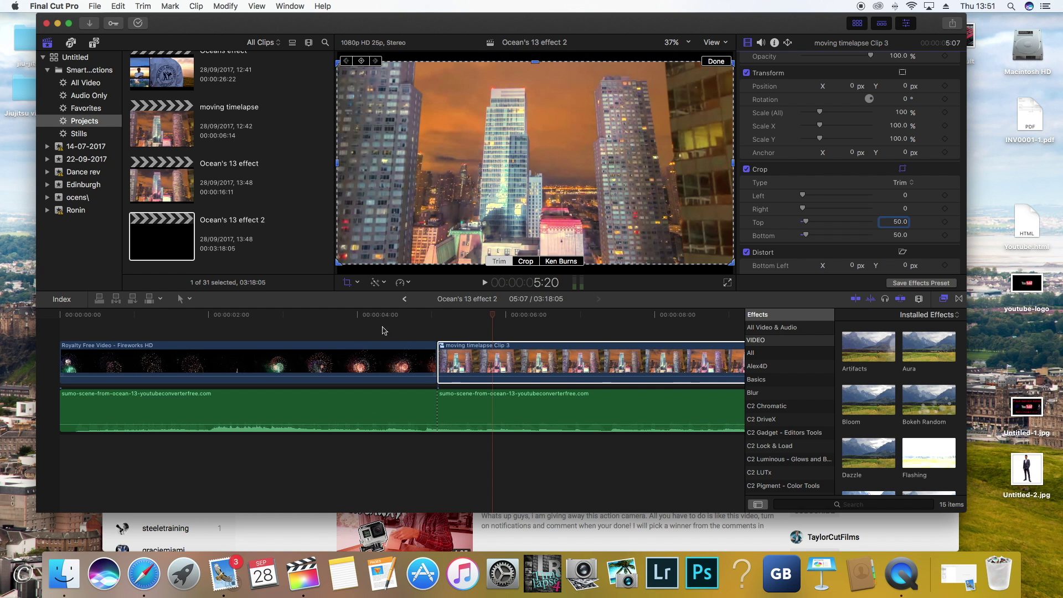
left_click_drag(381, 317, 444, 319)
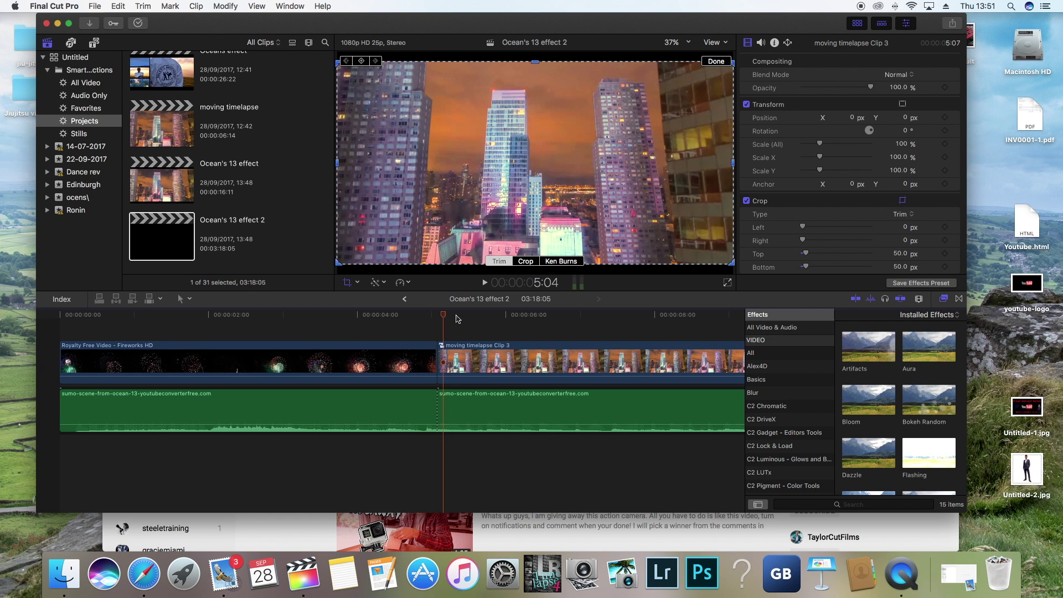
Increase the timelapse clip's top and bottom crop to 70, then to 75 px.
left_click(898, 266)
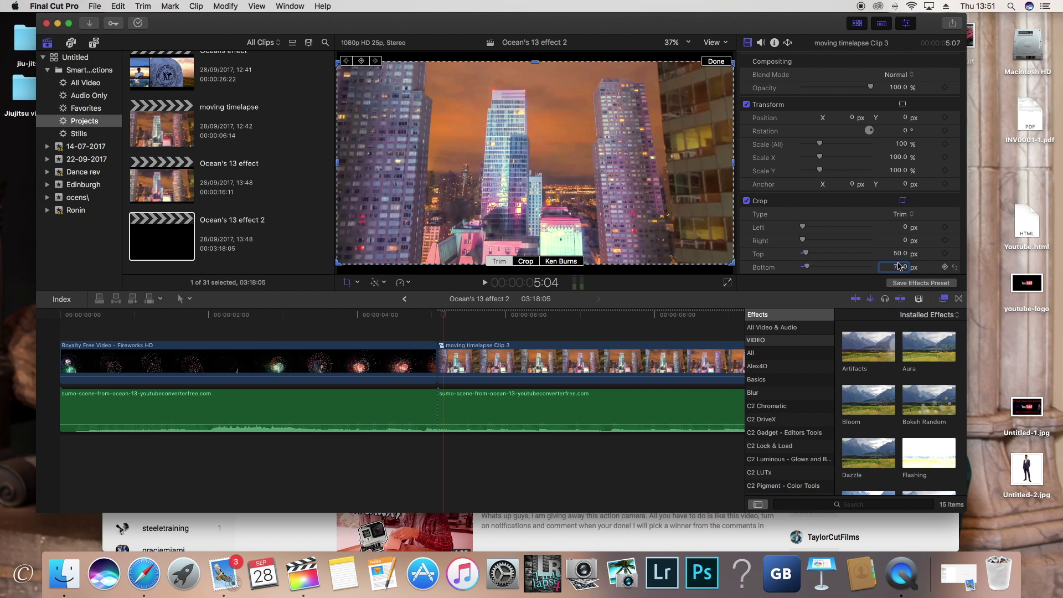
key("Return")
left_click(898, 255)
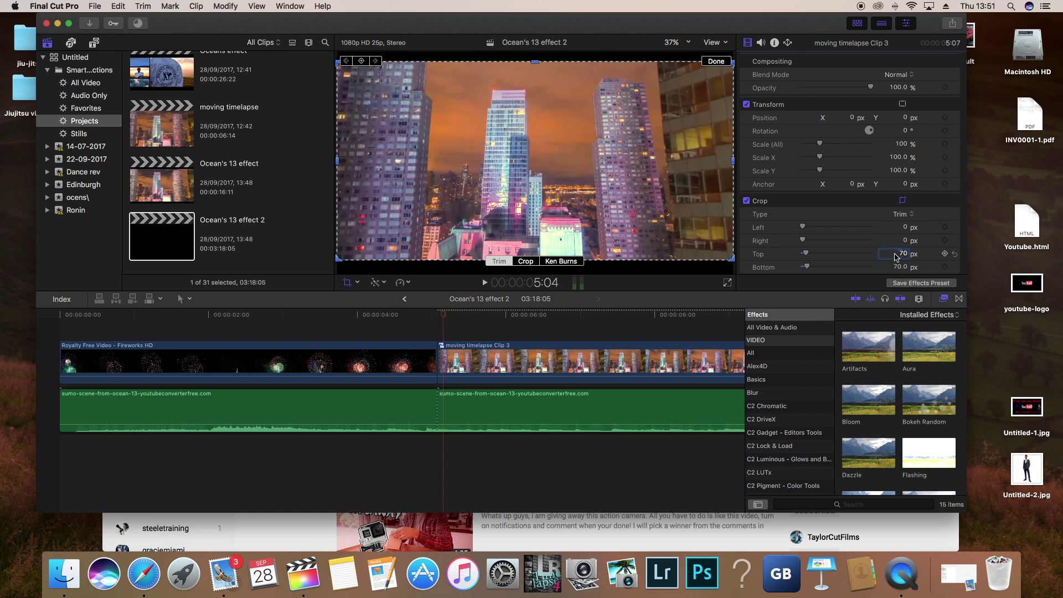
key("Return")
mouse_move(438, 316)
left_mouse_down()
mouse_move(446, 314)
mouse_move(433, 320)
left_mouse_up()
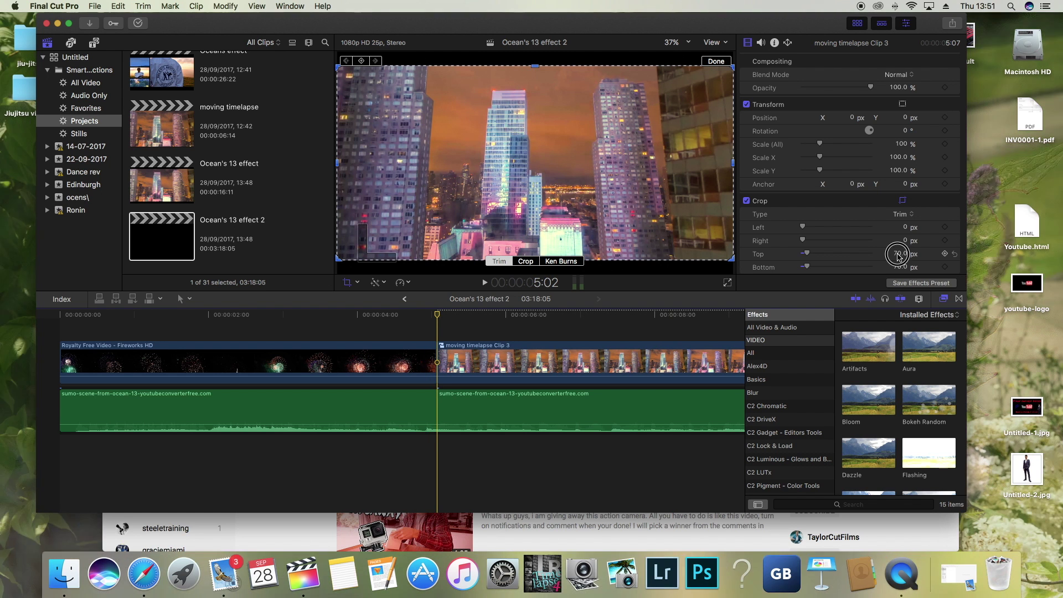
left_click(900, 253)
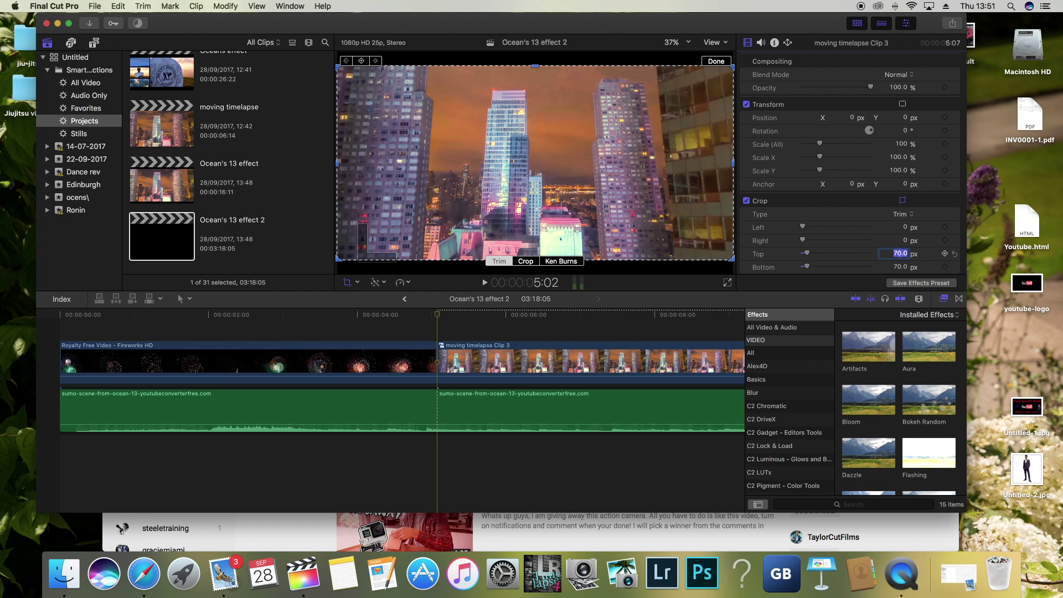
type("75")
left_click(901, 267)
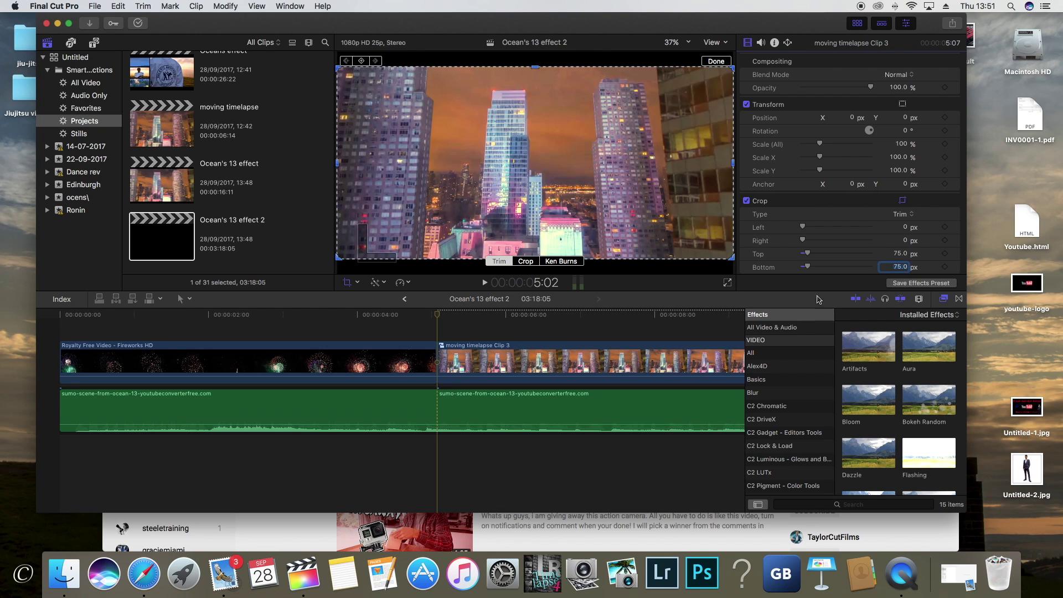
left_click_drag(437, 312, 525, 327)
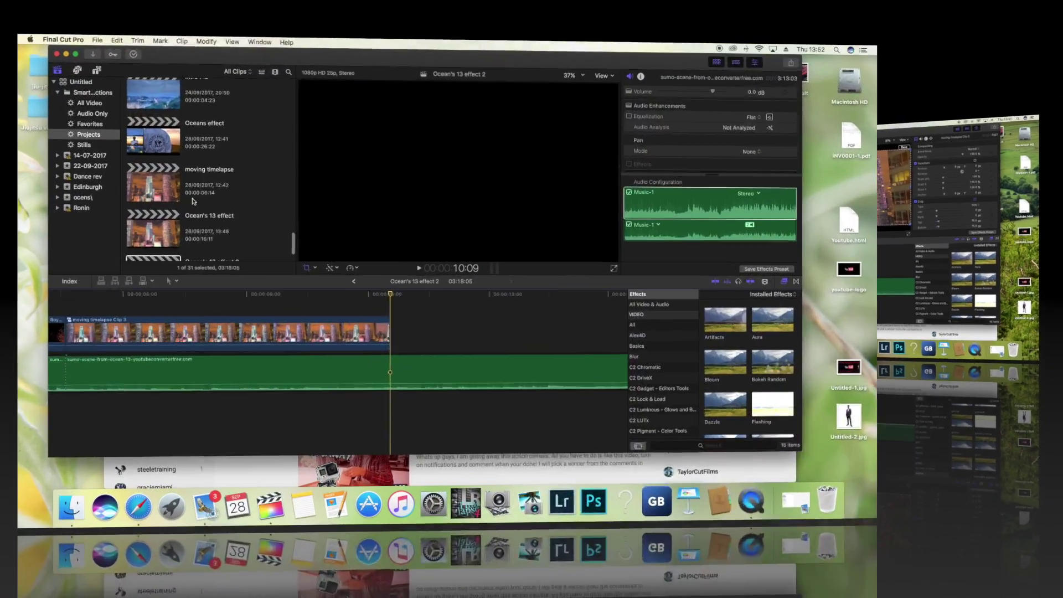
Drag 'FREE New York City 4K Timelapse! - [Times Square]' from the ocens\ event in after moving timelapse Clip 3.
scroll(194, 201, "down", 2)
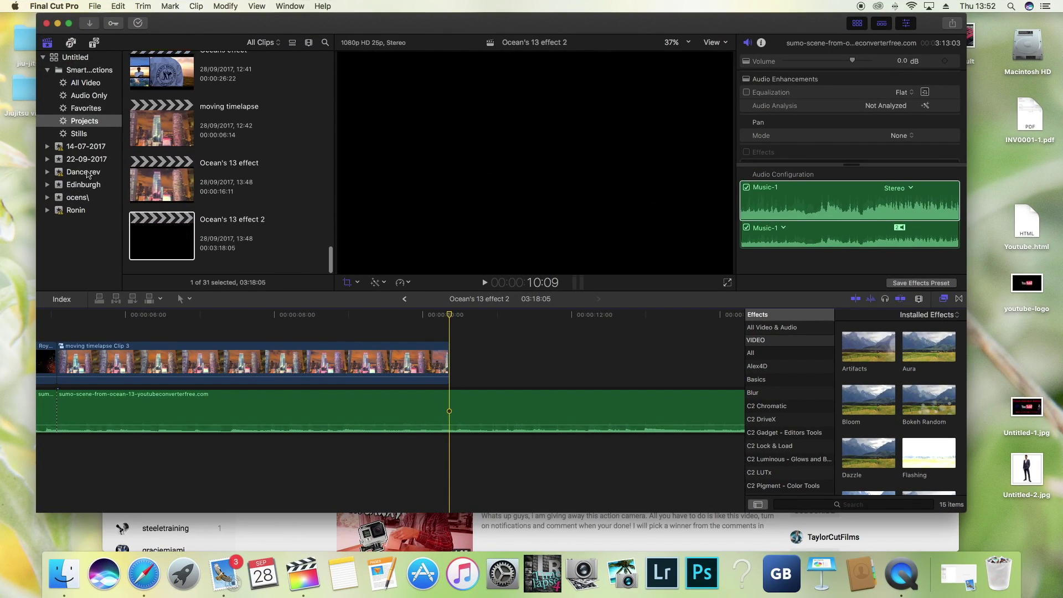
left_click(83, 198)
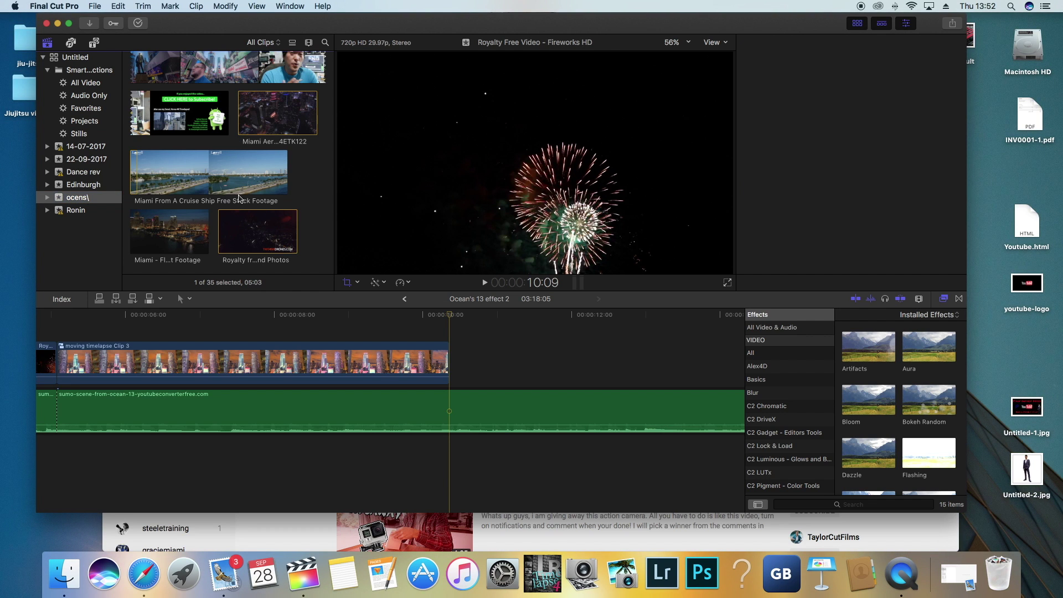
left_click(267, 204)
scroll(231, 164, "up", 3)
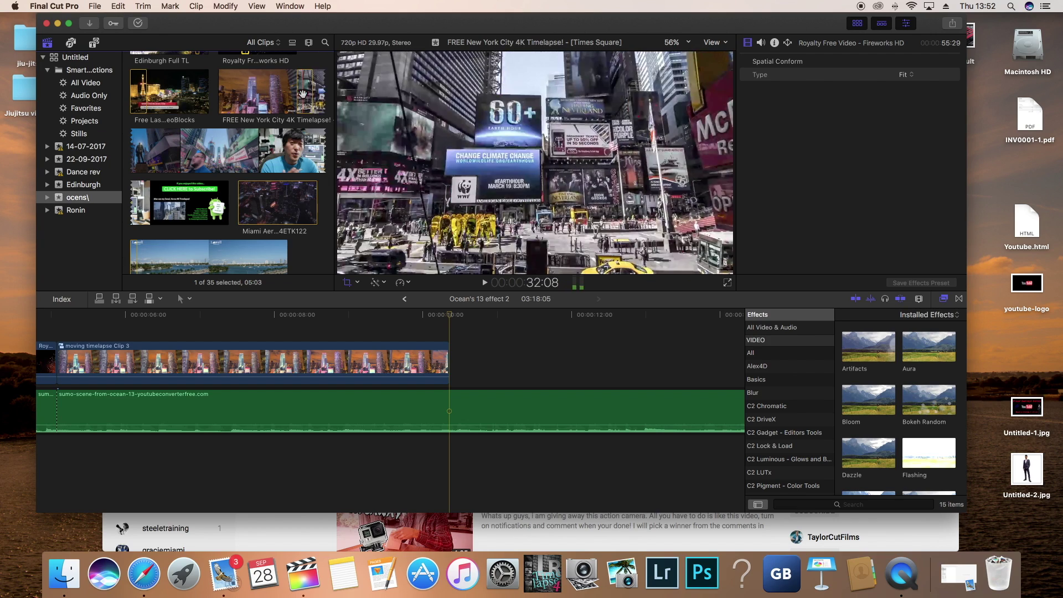
left_click_drag(564, 346, 467, 366)
scroll(486, 352, "right", 5)
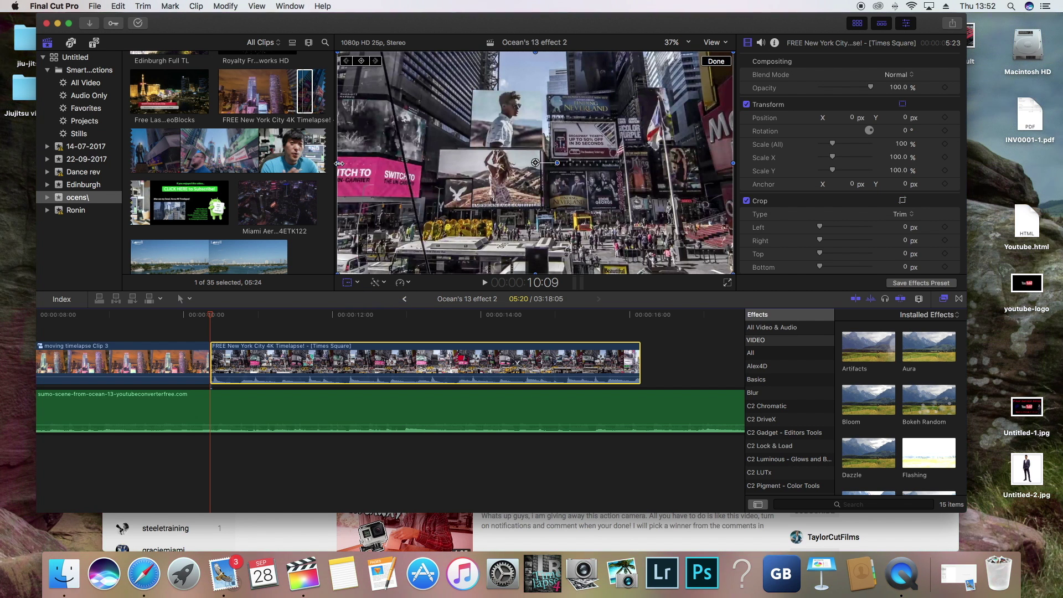
Transform the Times Square clip to 92.22% scale, Scale X 65.92%, Position X 327.4 px.
key("shift+t")
left_click_drag(337, 162, 405, 162)
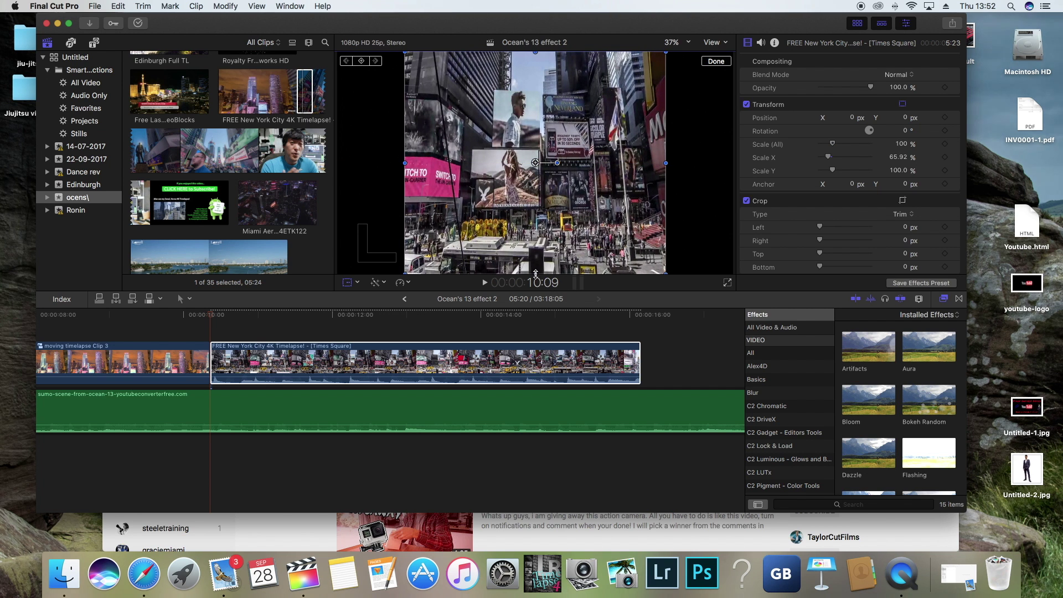
left_click_drag(536, 273, 536, 268)
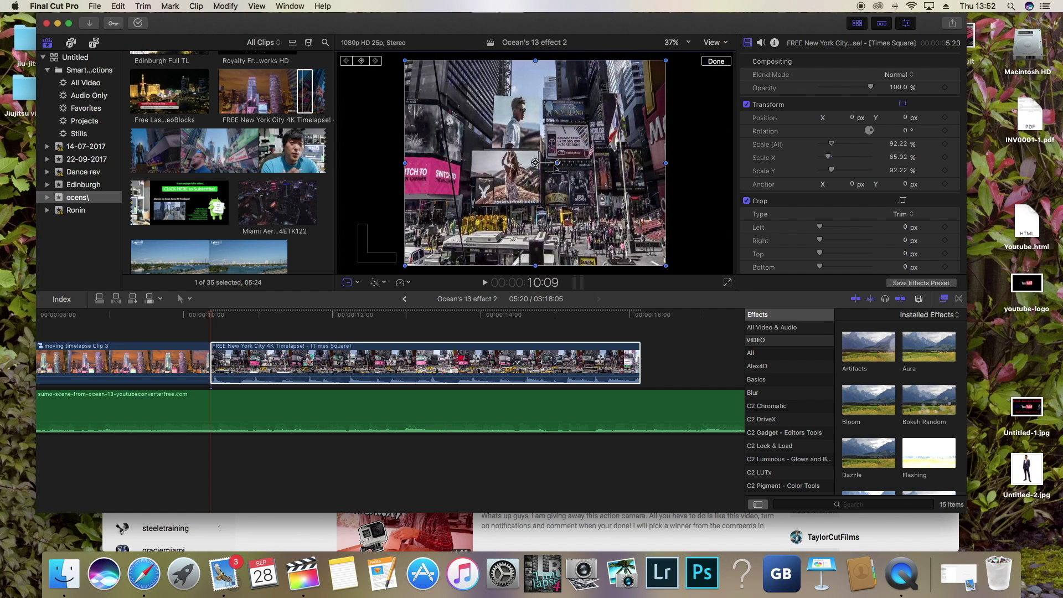
left_click_drag(537, 163, 602, 161)
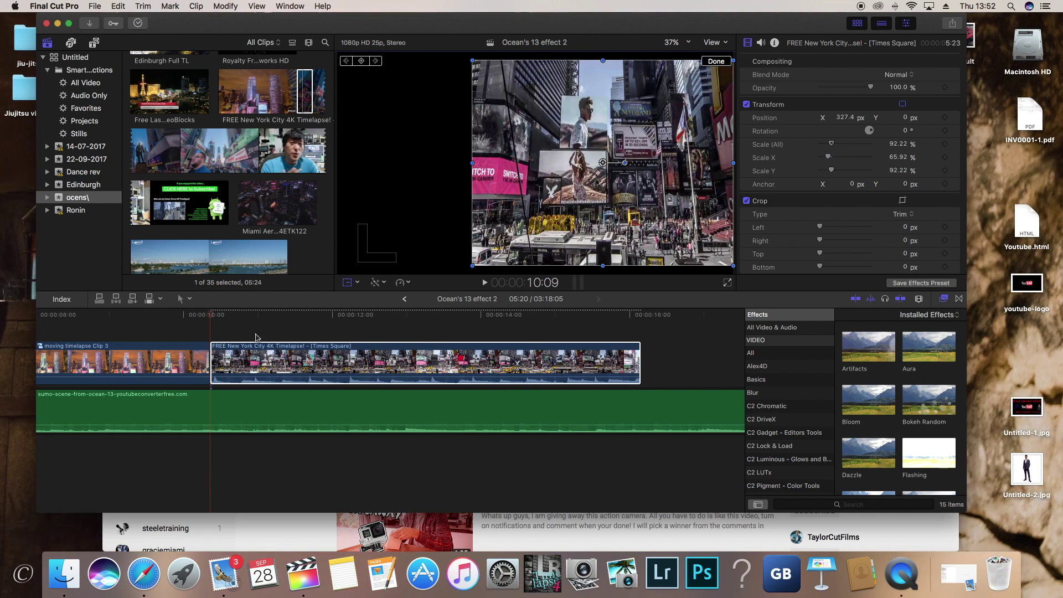
left_click_drag(213, 317, 244, 343)
Crop the Times Square clip 15 px at the bottom and 15 px at the top, then review it.
left_click(601, 224)
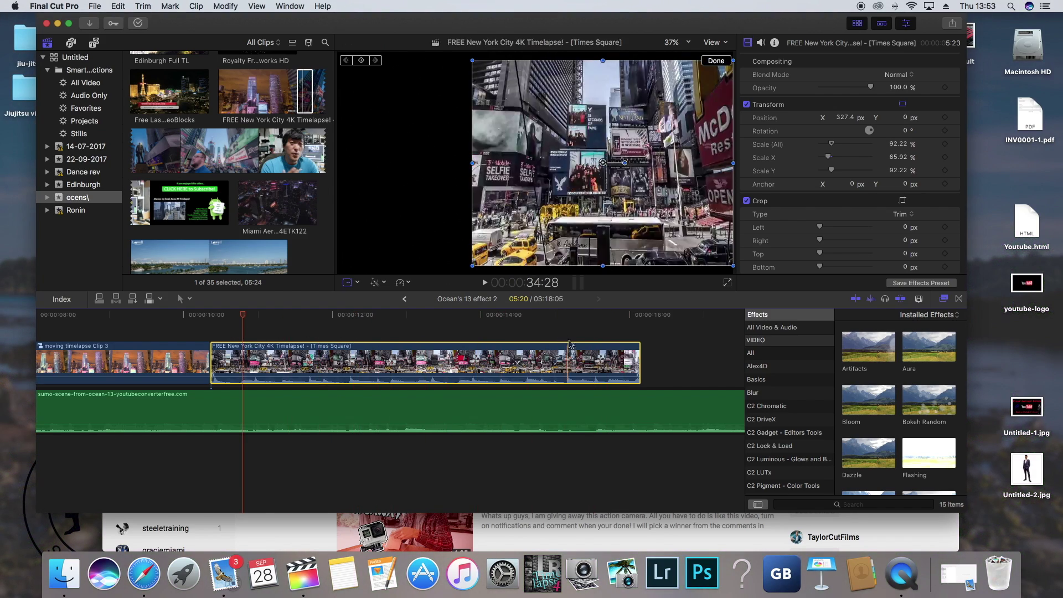
mouse_move(244, 316)
left_mouse_down()
mouse_move(194, 316)
mouse_move(250, 316)
left_mouse_up()
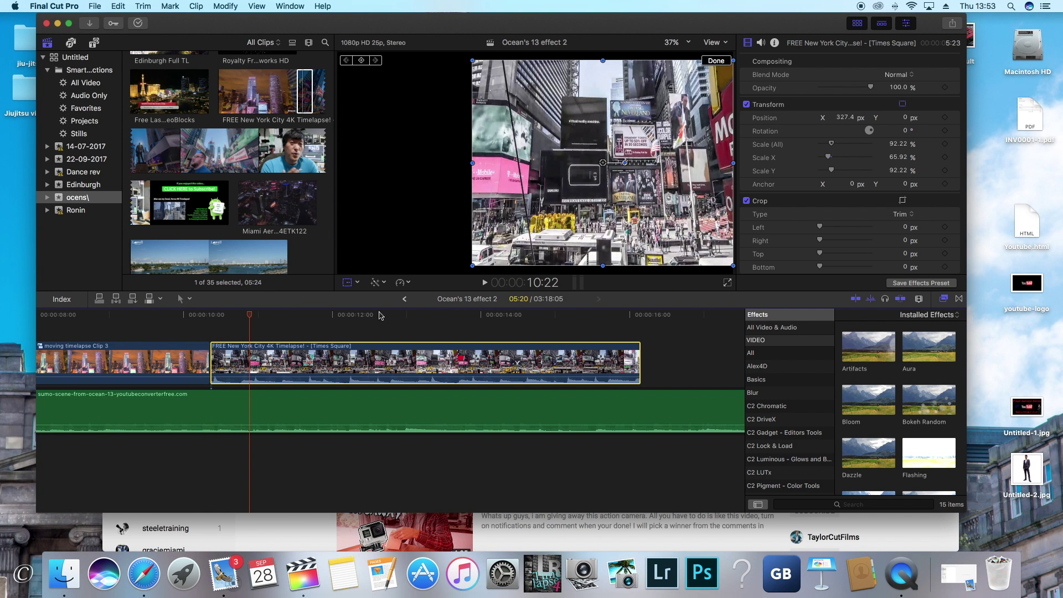
left_click(381, 309)
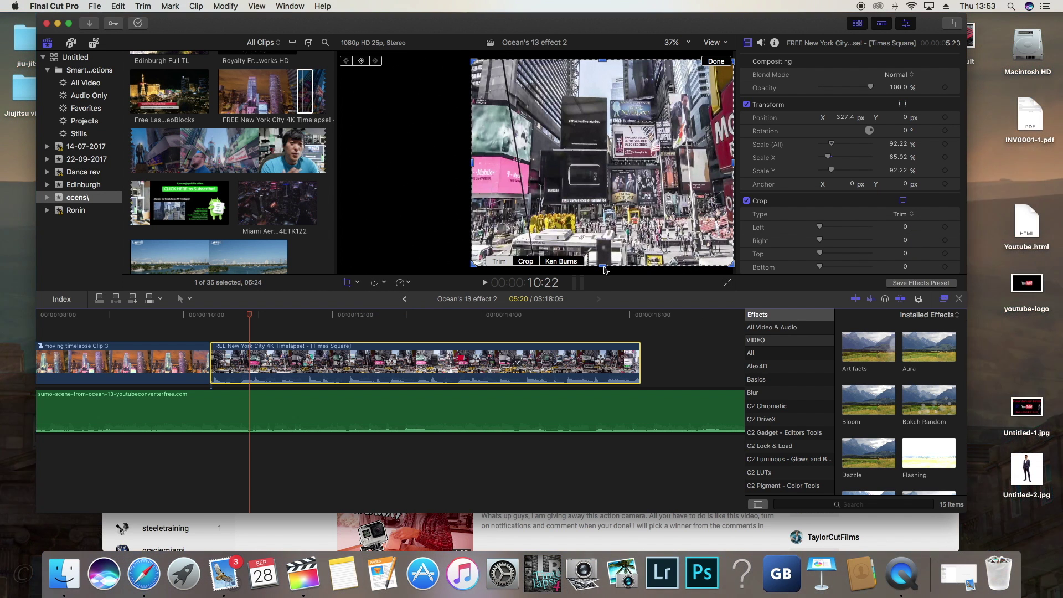
left_click_drag(604, 266, 605, 270)
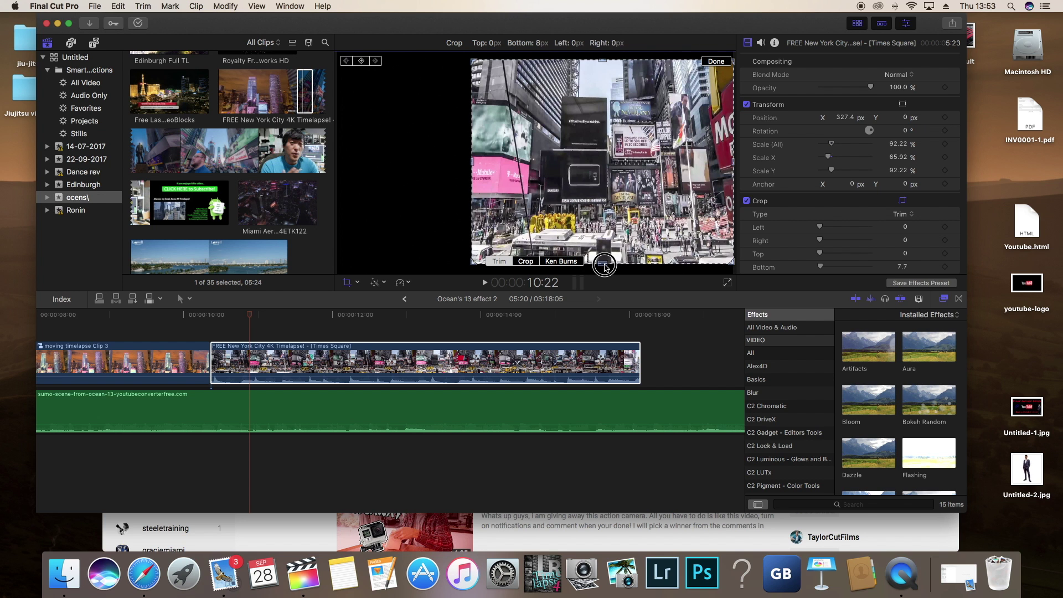
left_click_drag(606, 268, 605, 266)
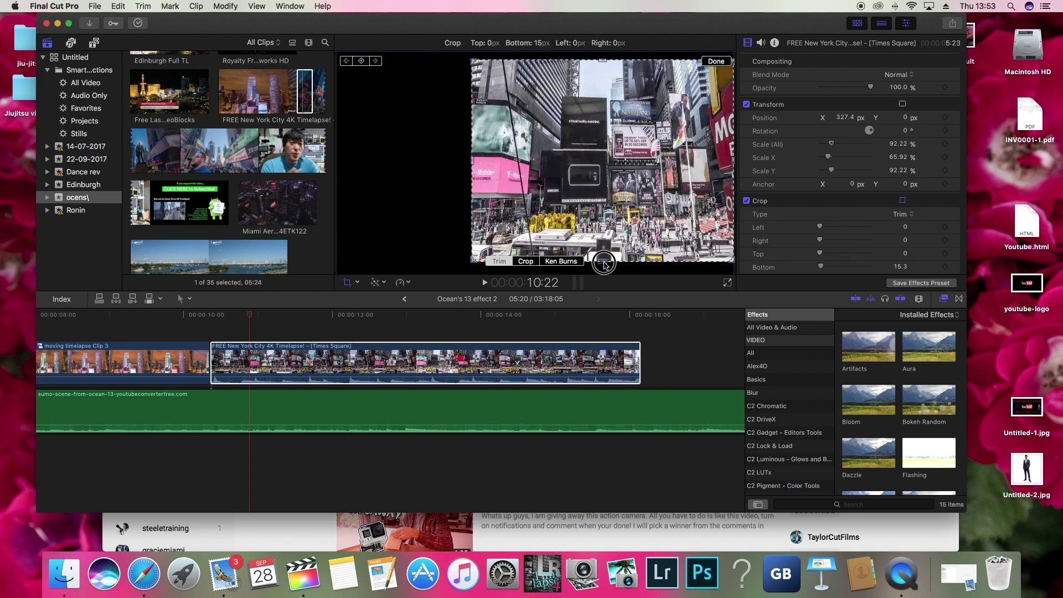
left_click_drag(605, 264, 605, 264)
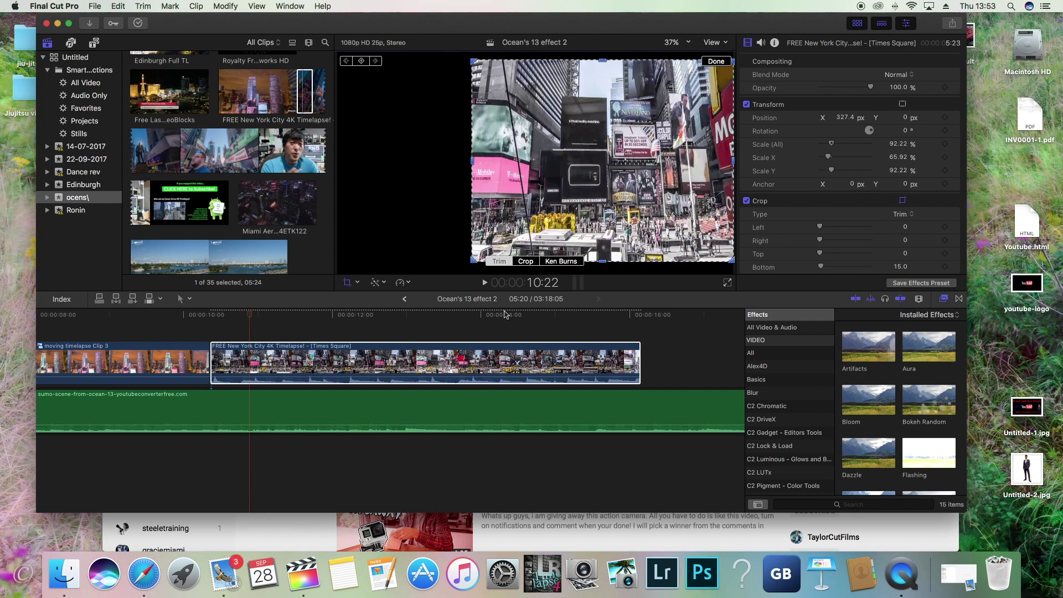
left_click_drag(249, 318, 225, 318)
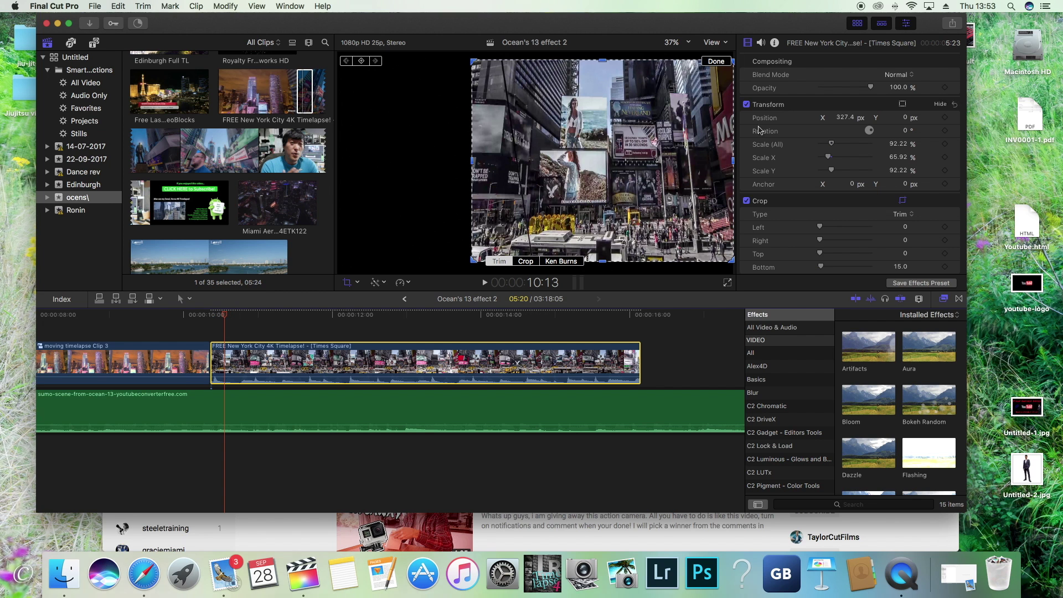
left_click(905, 253)
key("Return")
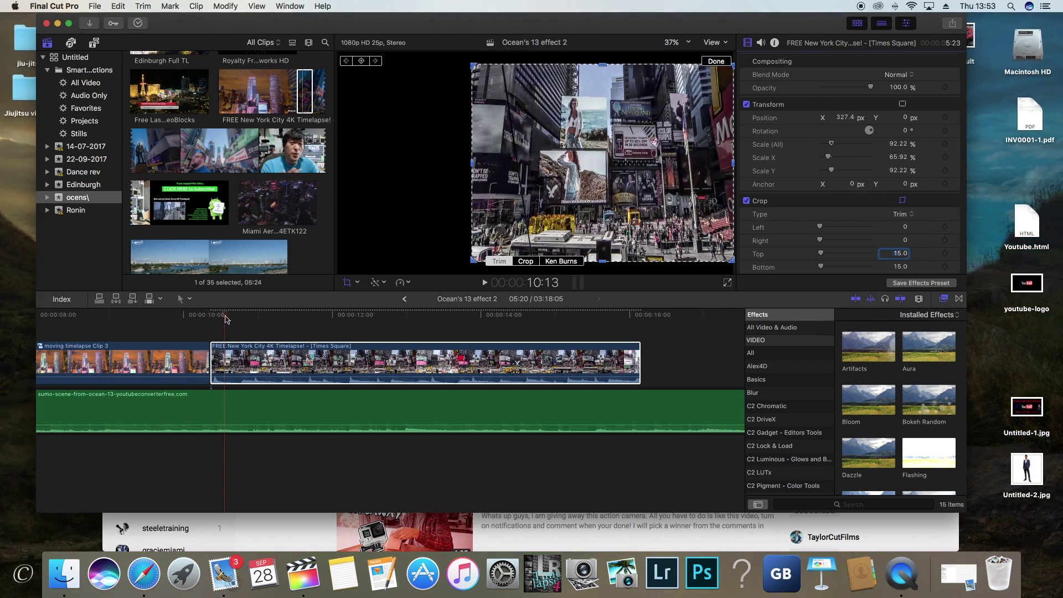
left_click_drag(209, 315, 166, 323)
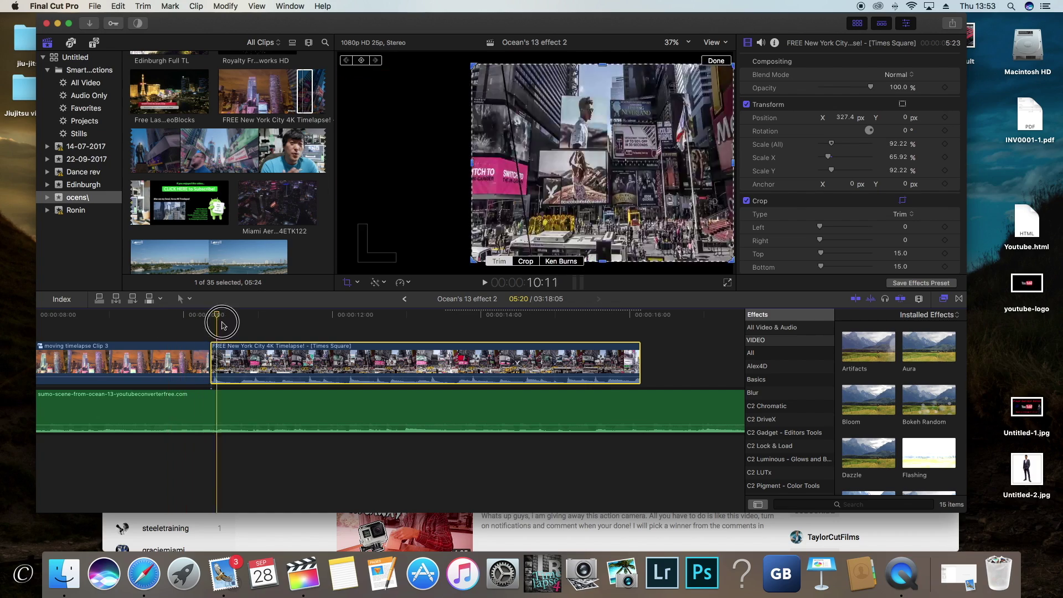
left_click_drag(225, 325, 255, 325)
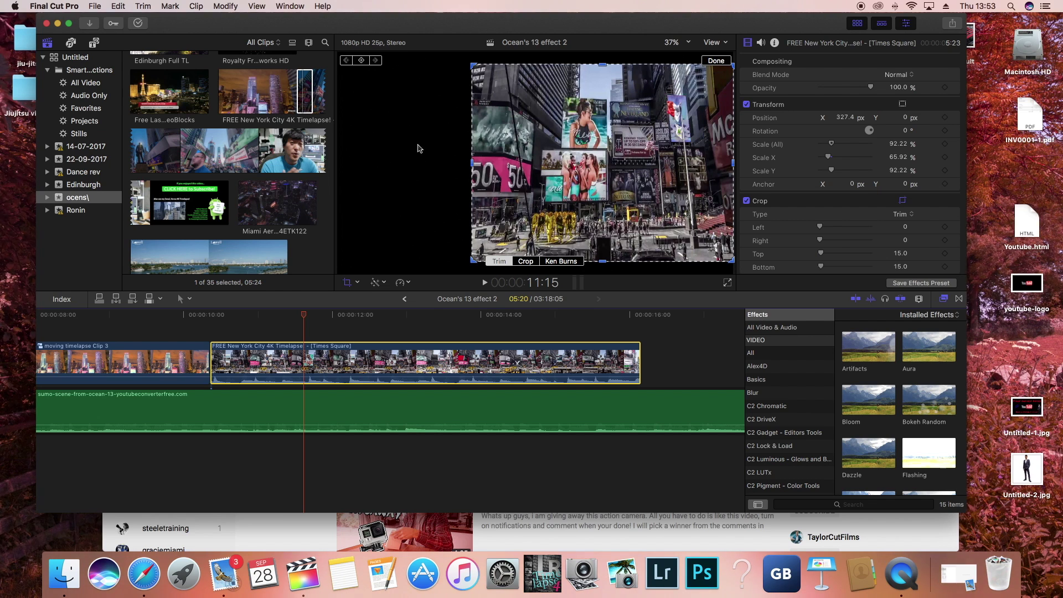
Connect a marked skyline section of the New York timelapse above Times Square, trimmed to end with it.
left_click(228, 136)
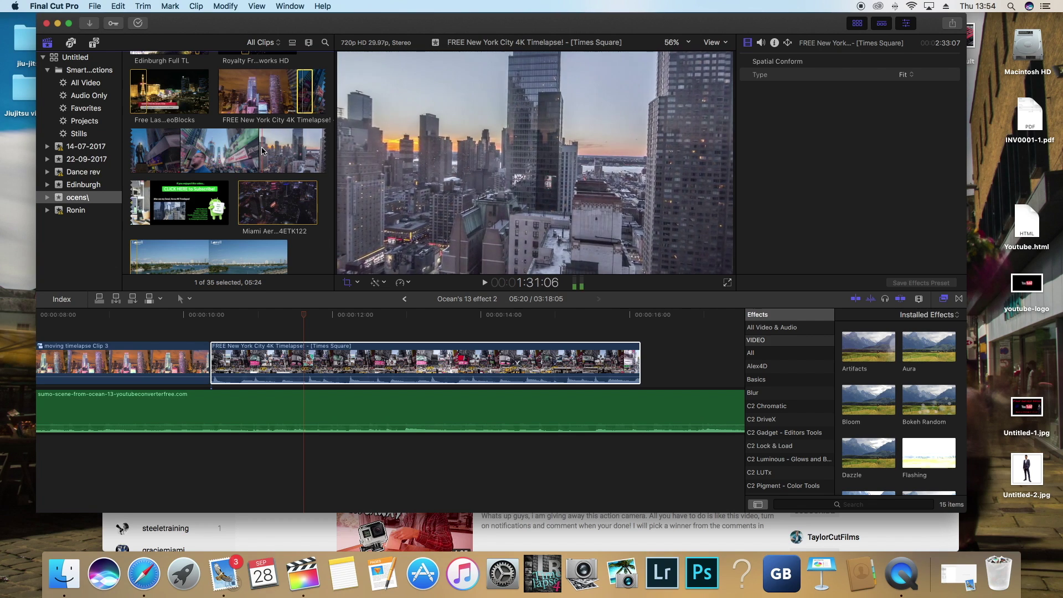
left_click_drag(264, 148, 276, 149)
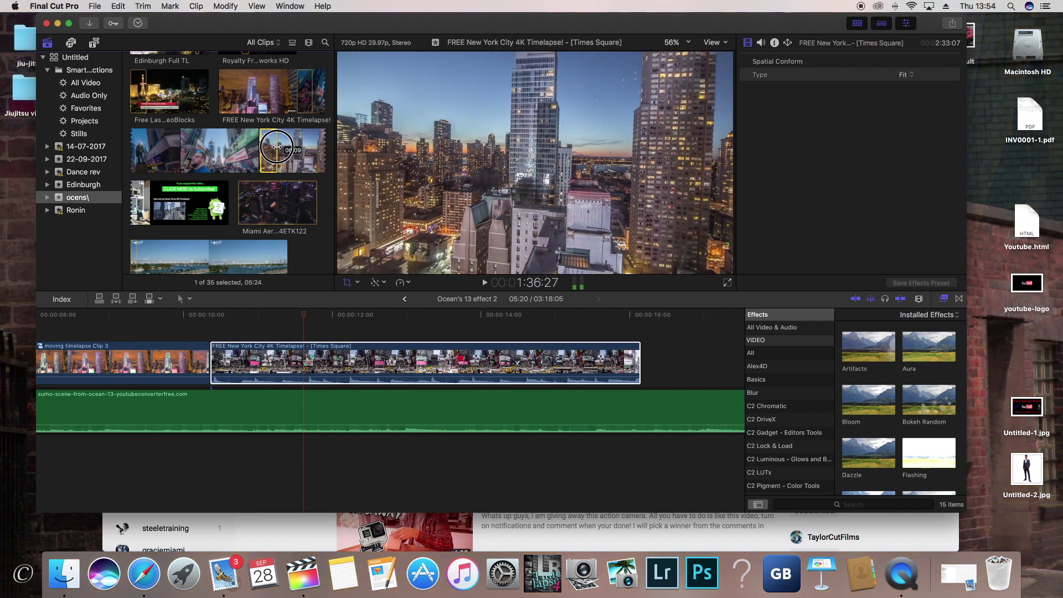
left_click_drag(299, 276, 242, 335)
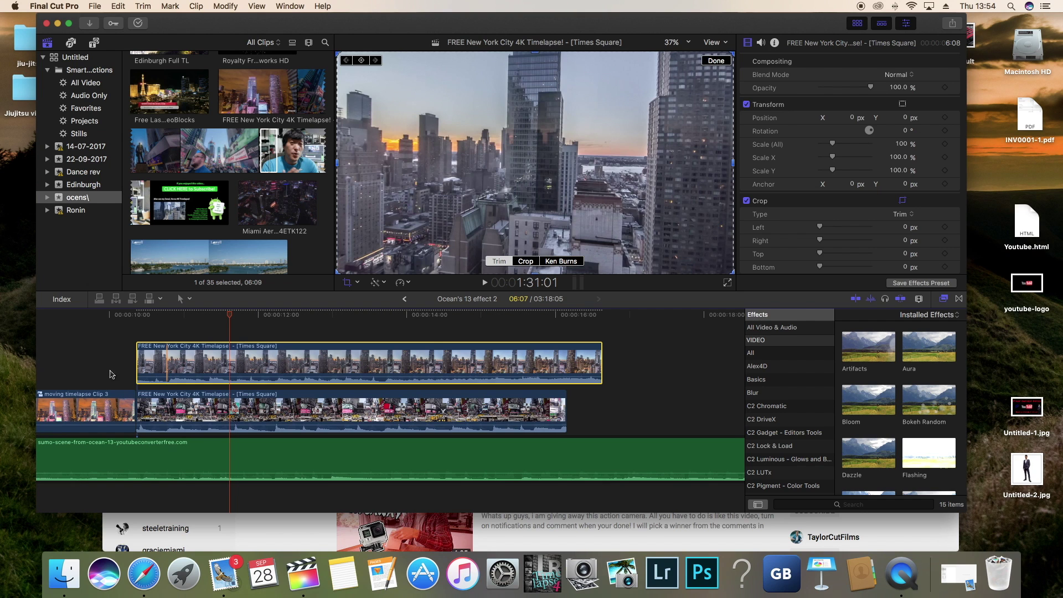
left_click_drag(231, 313, 566, 327)
left_click_drag(602, 364, 565, 363)
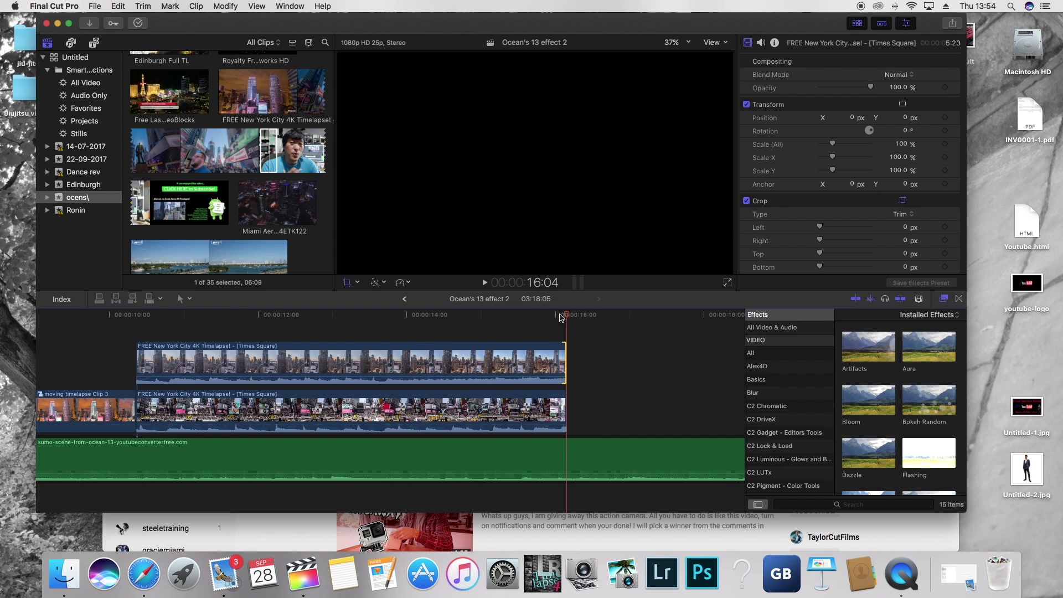
left_click_drag(565, 316, 304, 339)
Select the connected skyline clip and switch the viewer to cropping it.
left_click(309, 348)
key("shift+c")
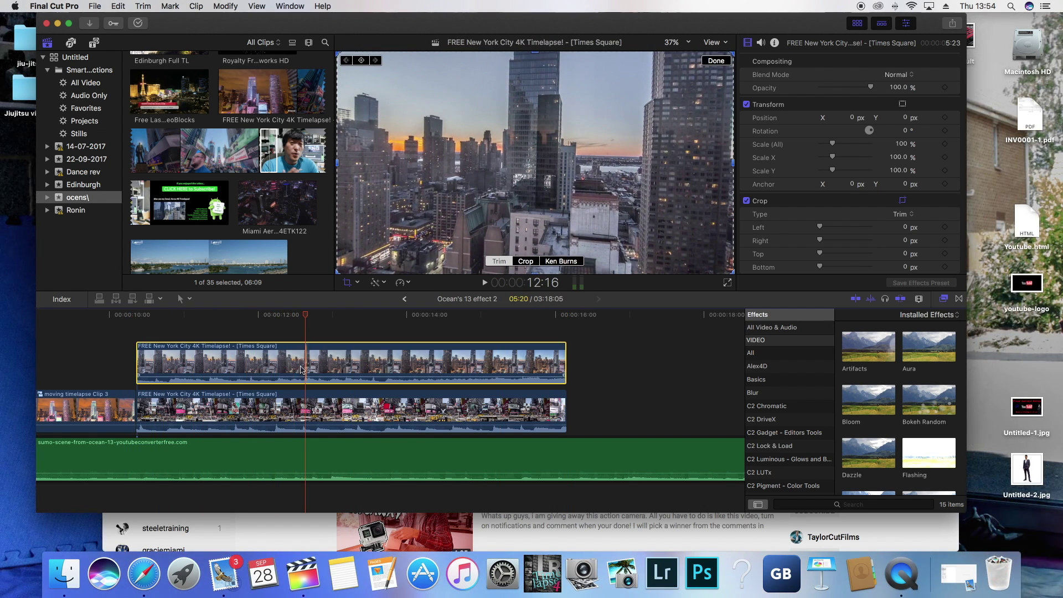
left_click(736, 167)
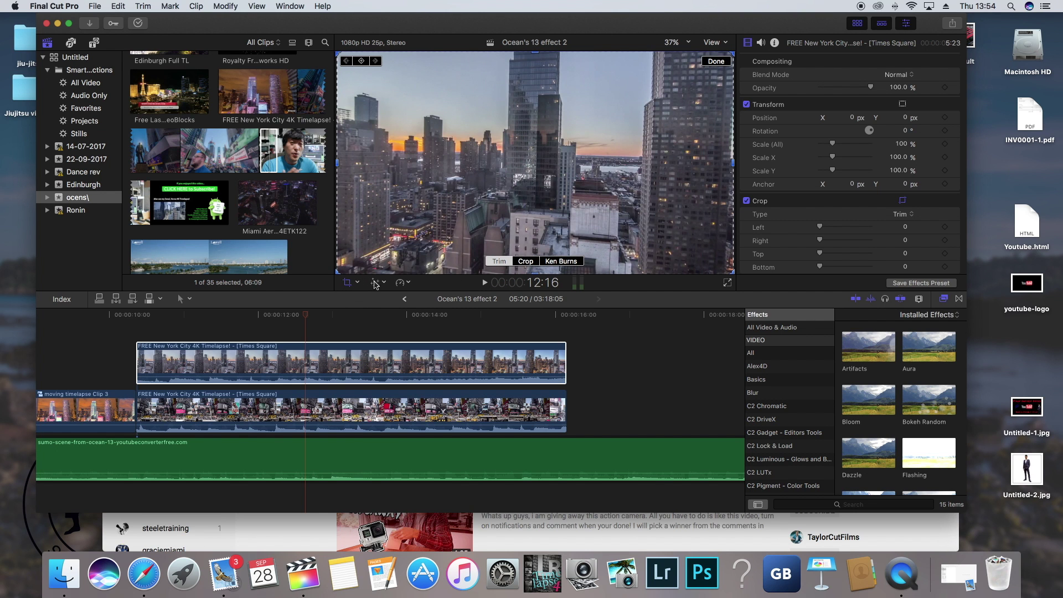
Resize the skyline clip with Transform handles to Scale X 65.05% and overall scale 92.05%, still centred.
left_click(383, 296)
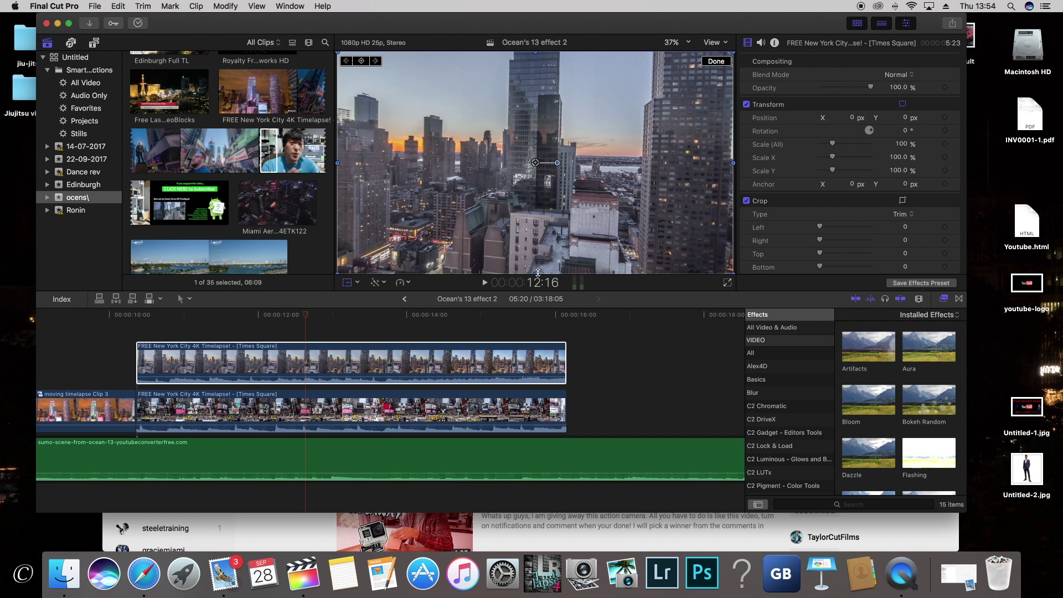
left_click_drag(535, 272, 531, 261)
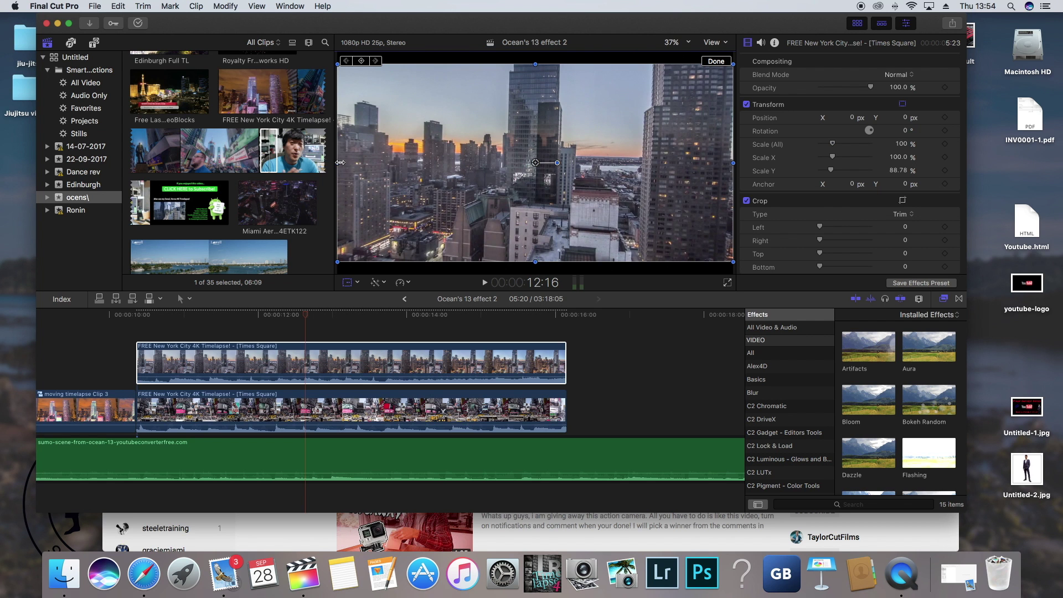
left_click_drag(339, 162, 407, 163)
left_click_drag(536, 66, 535, 65)
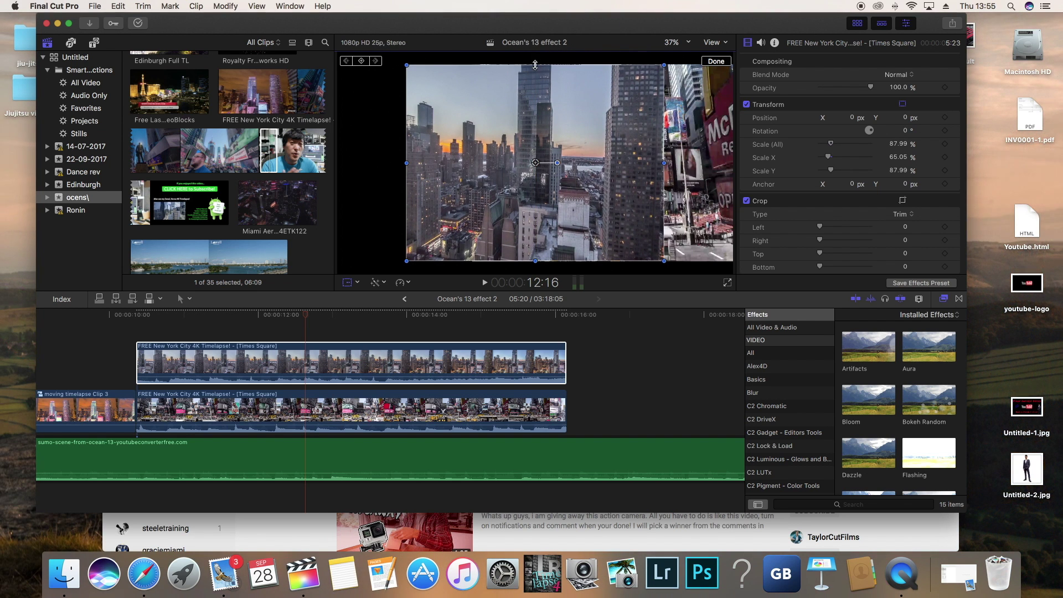
left_click_drag(538, 264, 537, 266)
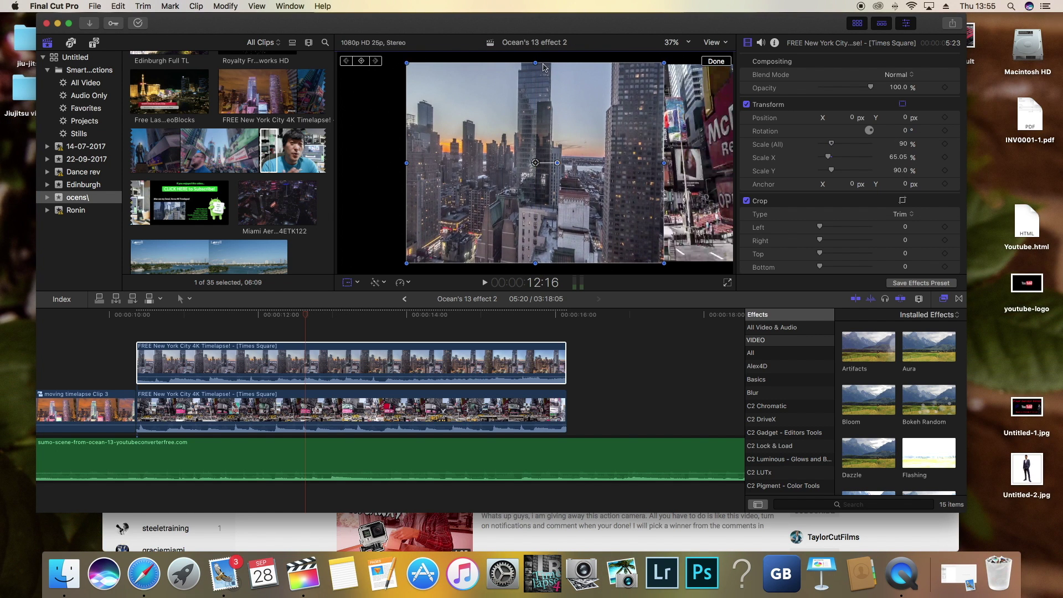
left_click_drag(535, 63, 535, 61)
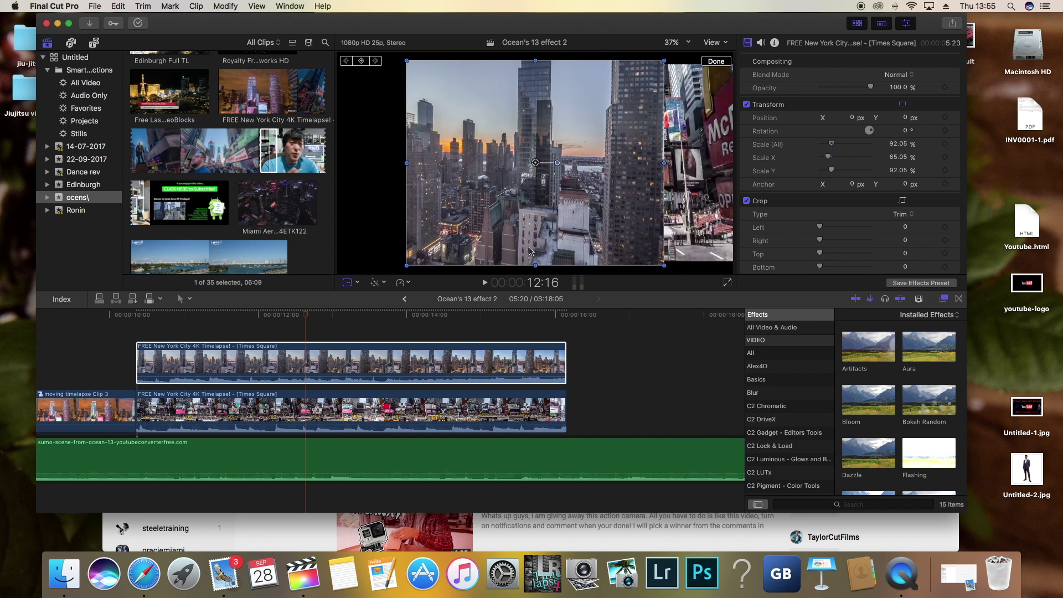
Crop the clip about 16 px top and bottom and 728 px right, with viewer zoom at 25%.
left_click(359, 283)
left_click(379, 309)
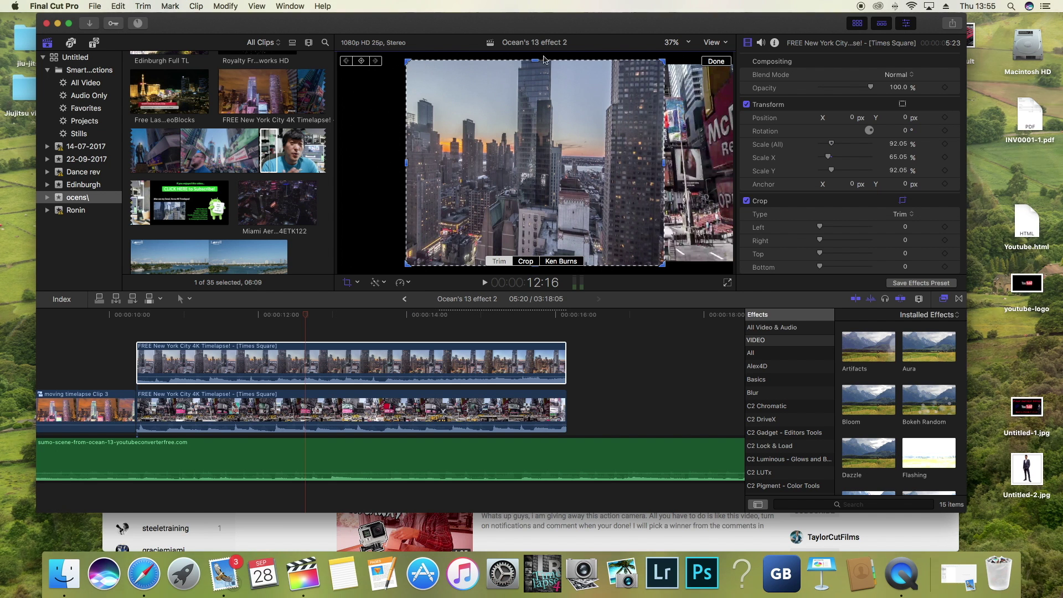
mouse_move(535, 60)
left_mouse_down()
mouse_move(536, 89)
mouse_move(537, 66)
left_mouse_up()
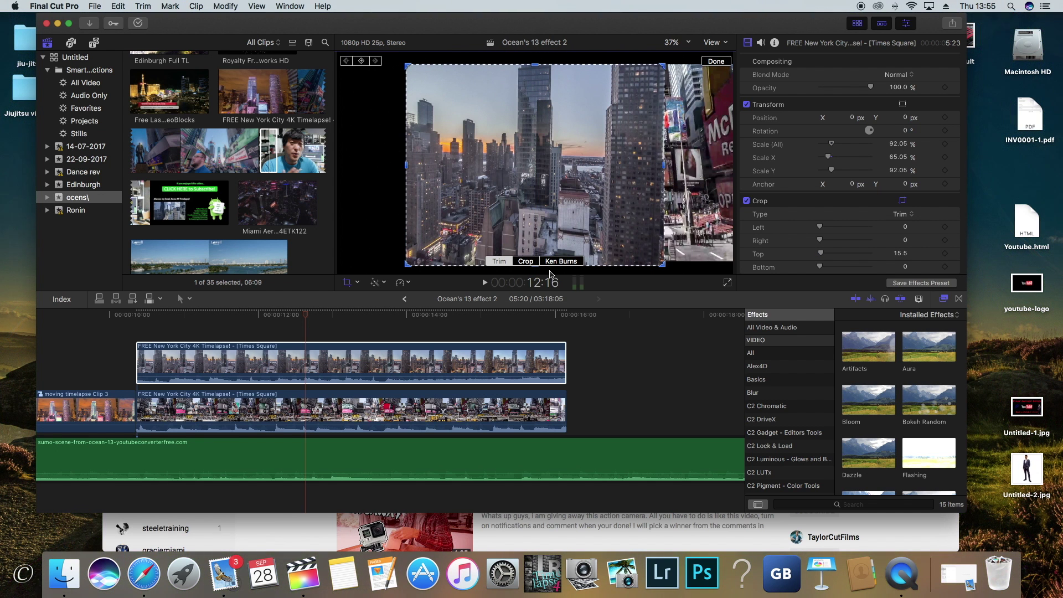
left_click_drag(540, 272, 539, 270)
left_click(688, 44)
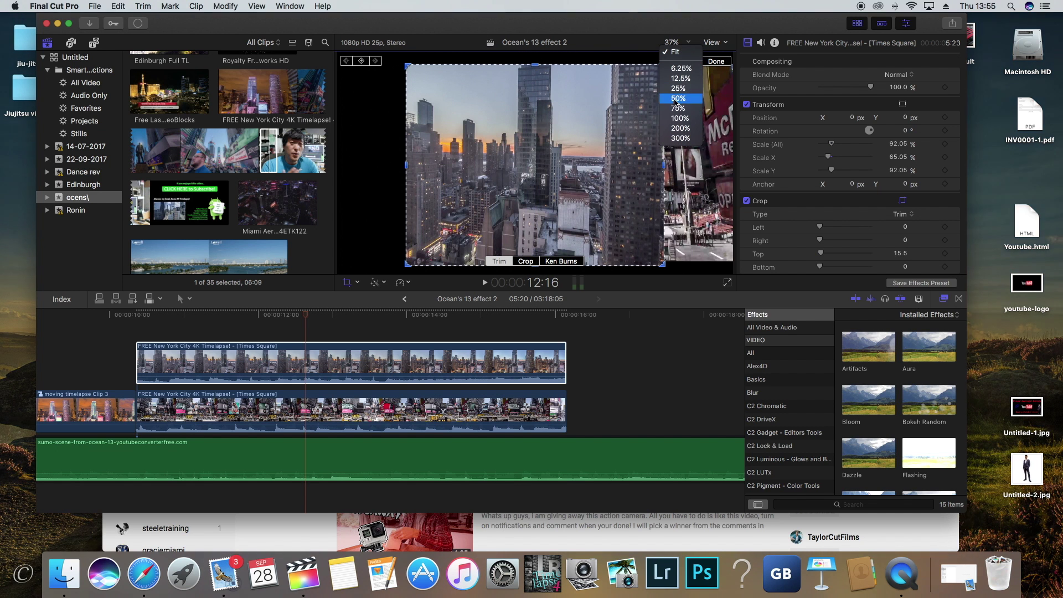
left_click(686, 90)
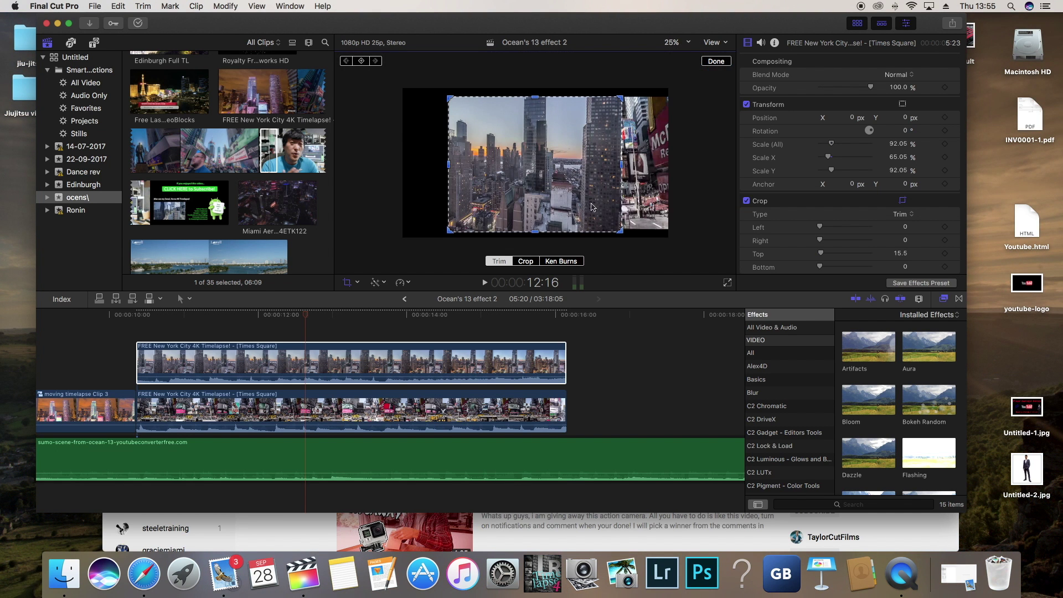
left_click_drag(533, 233, 534, 231)
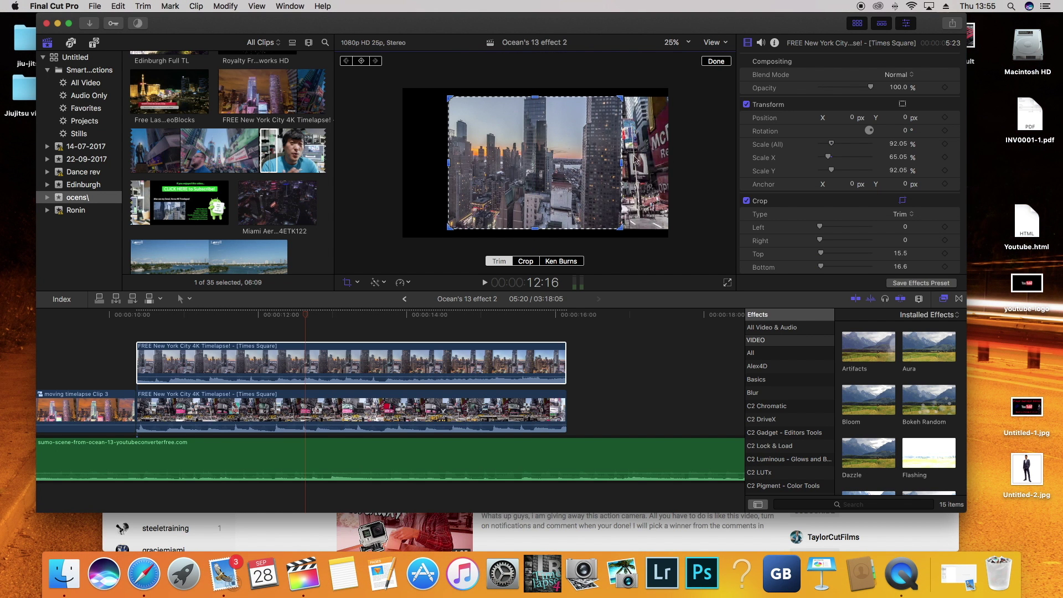
left_click_drag(623, 163, 524, 170)
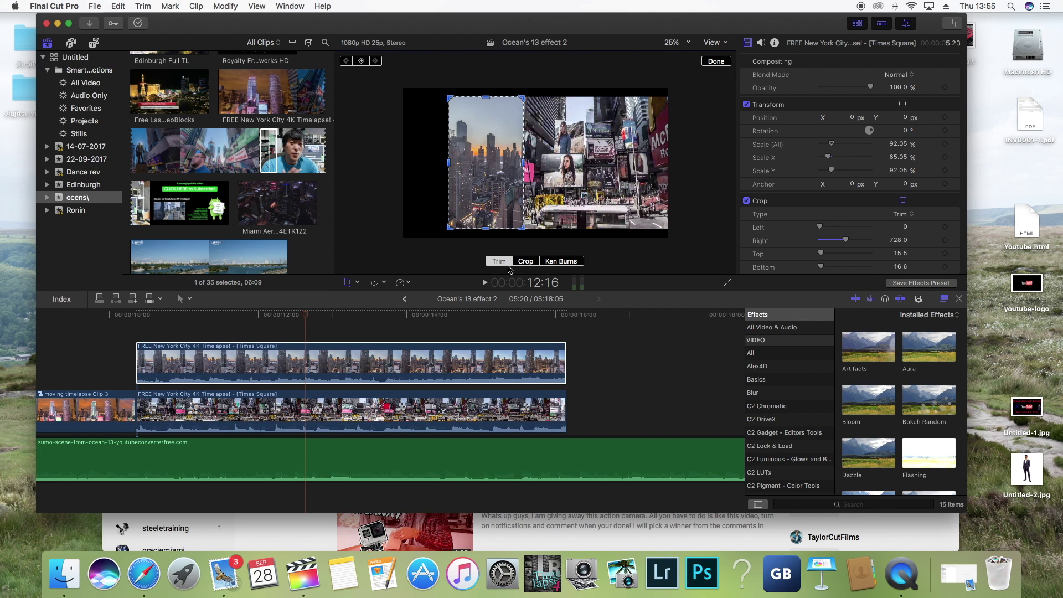
Move the city panel left to Position X -249.1 px and widen it to Scale X 82.47%.
left_click(355, 283)
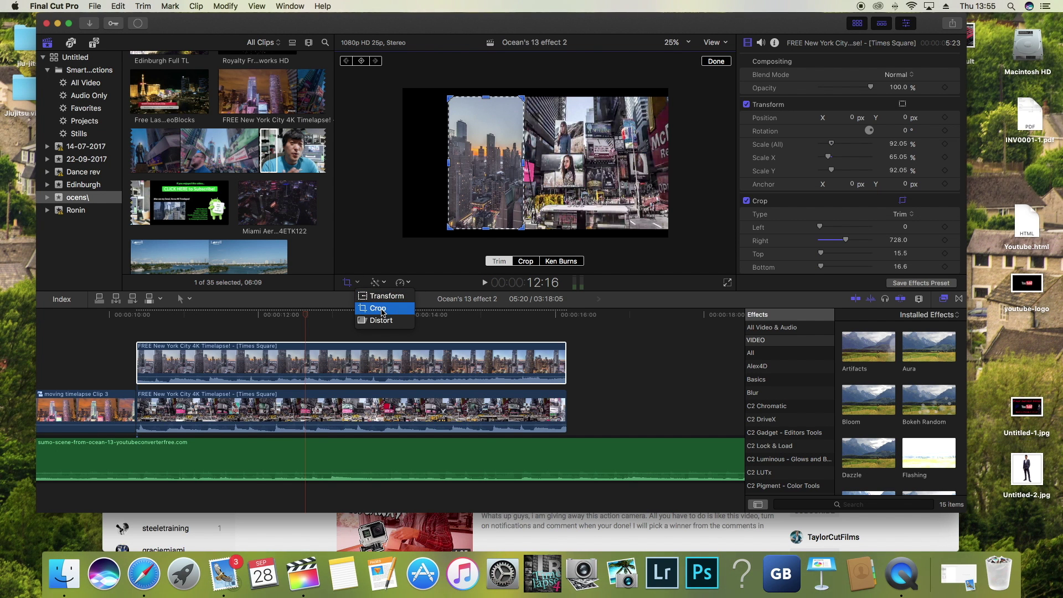
key("shift+t")
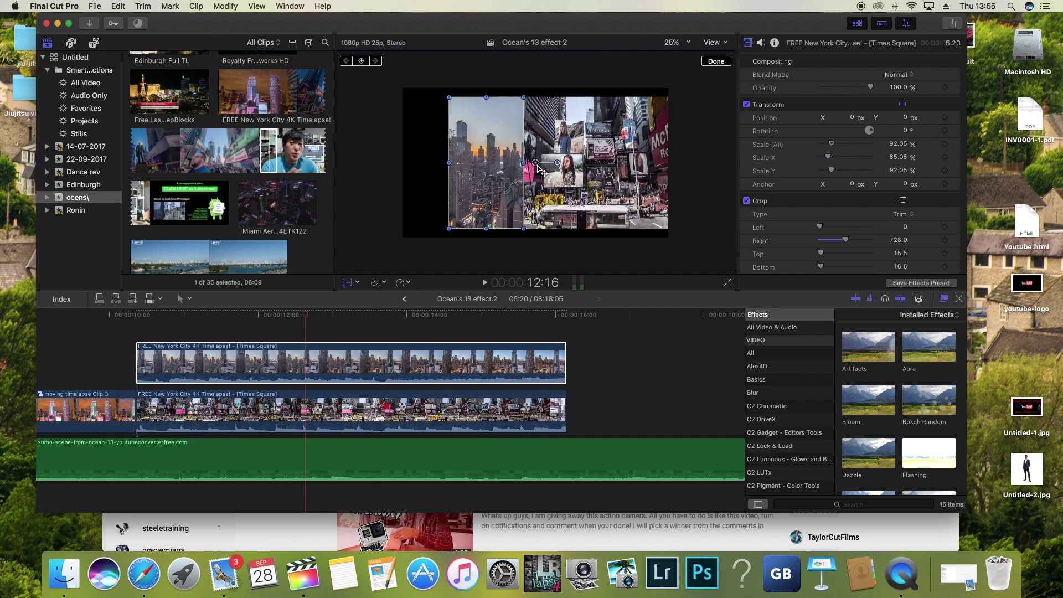
left_click_drag(539, 168, 494, 165)
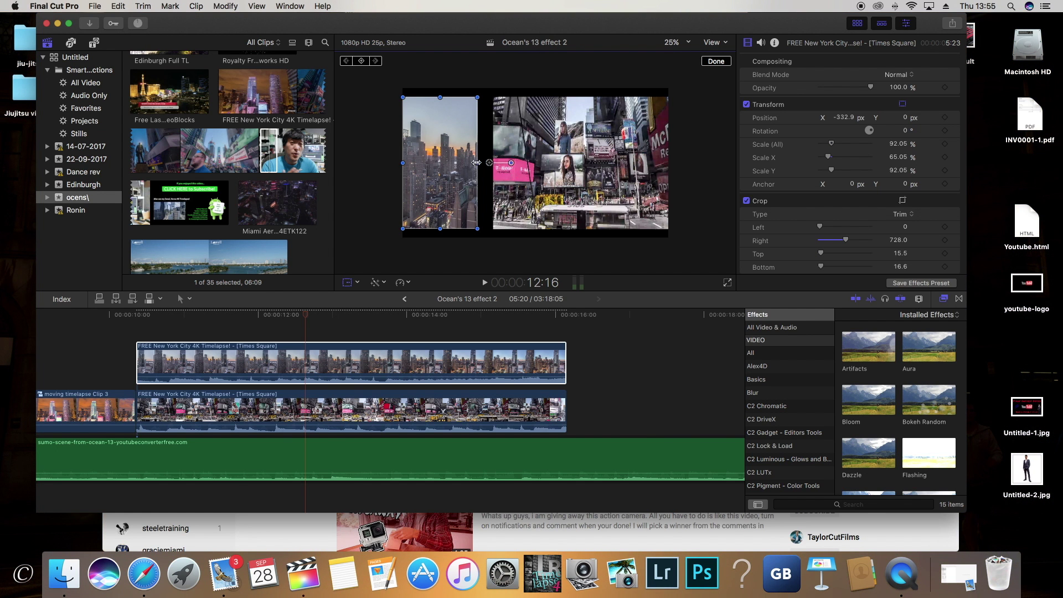
left_click_drag(476, 162, 475, 163)
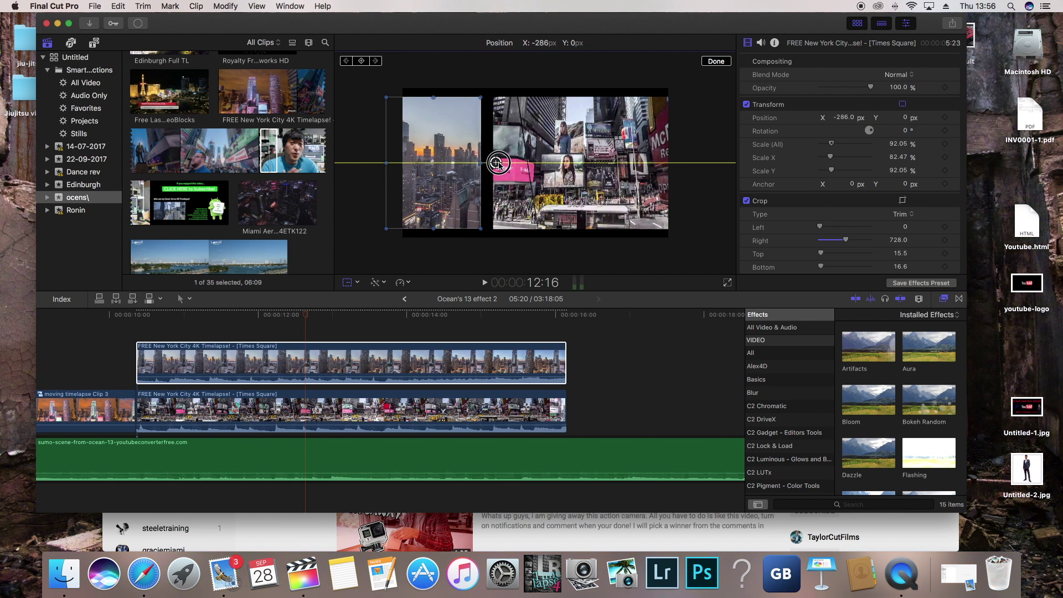
left_click_drag(494, 167, 501, 164)
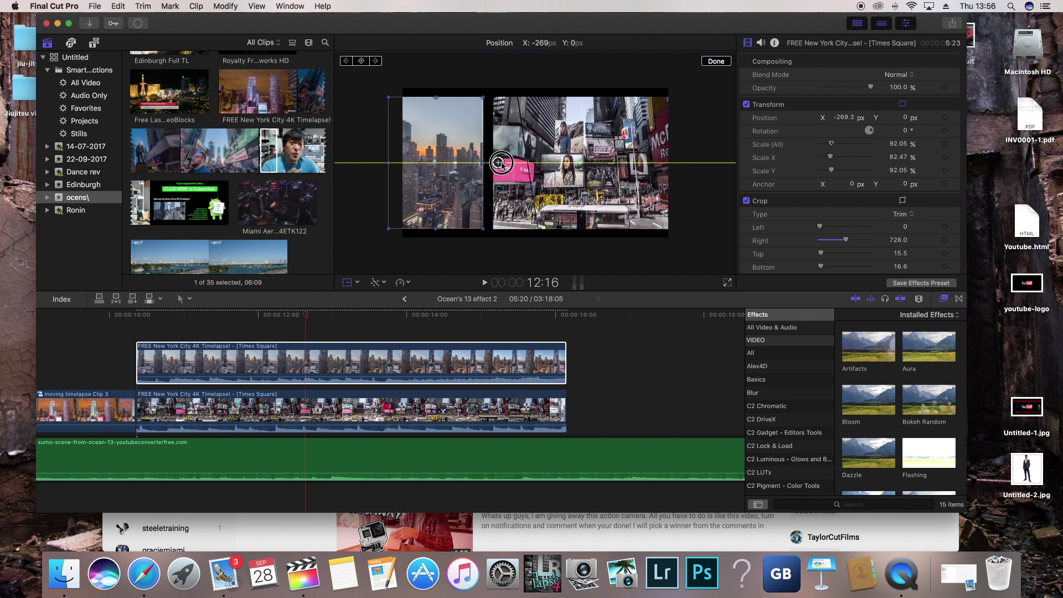
left_click_drag(501, 164, 502, 163)
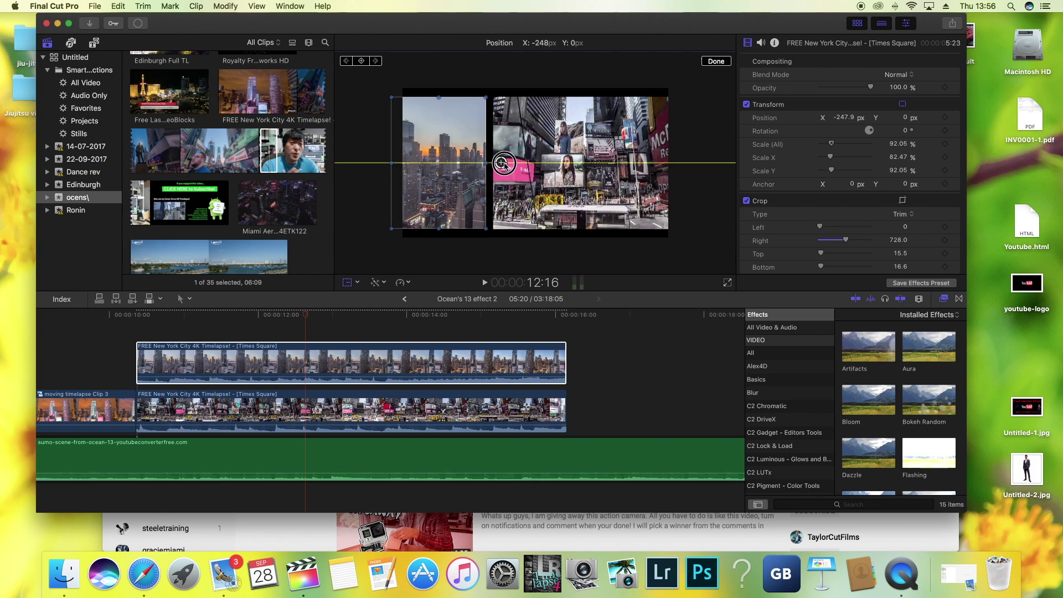
left_click_drag(504, 163, 503, 164)
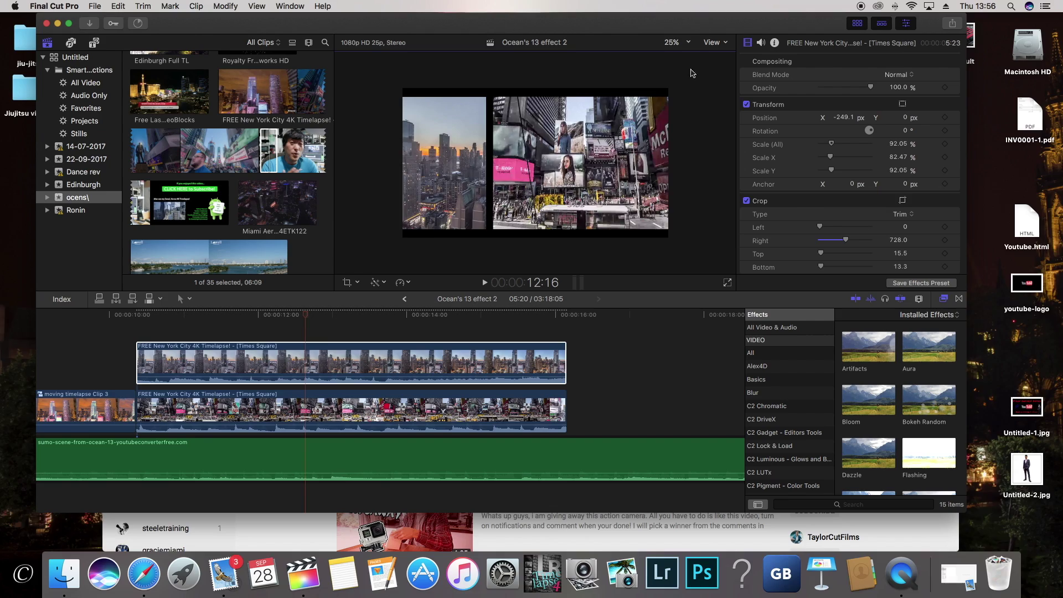
Preview the split-screen, then drag the lower Times Square clip's Volume down to -∞ dB.
left_click_drag(304, 312, 431, 339)
key("space")
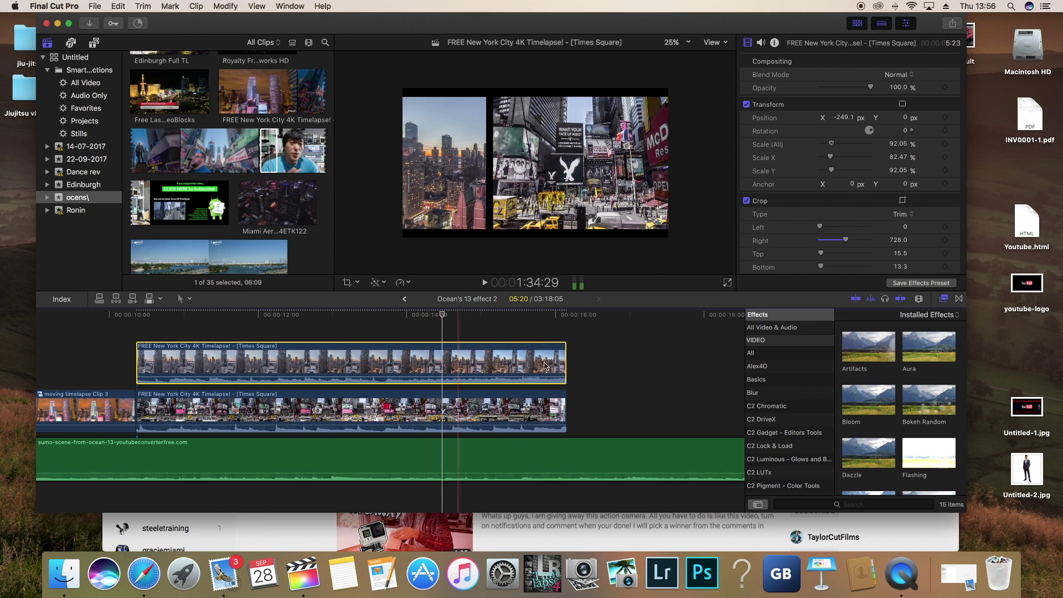
left_click(763, 53)
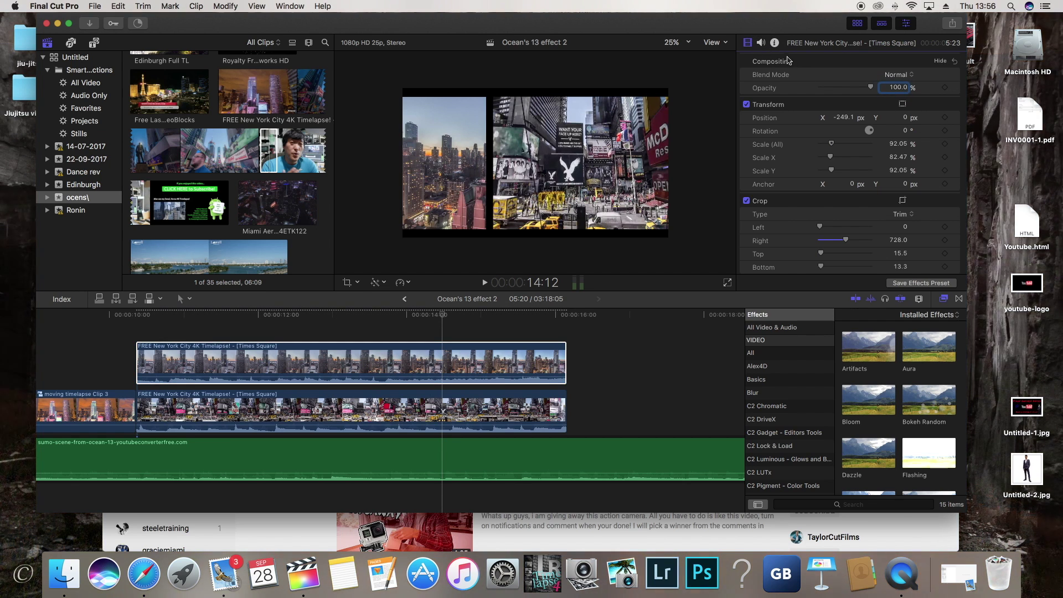
left_click(761, 42)
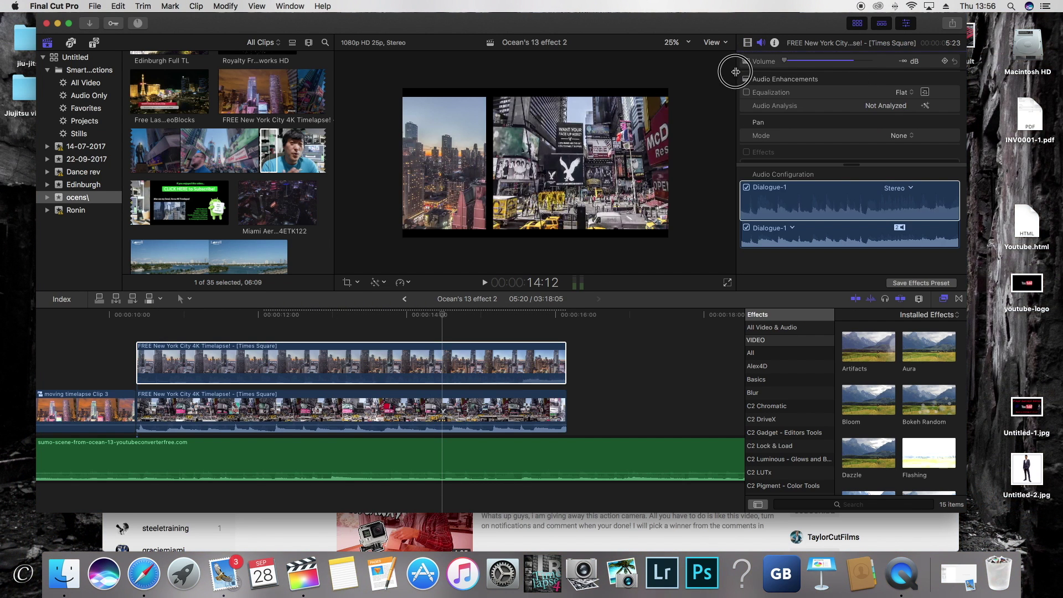
left_click(276, 335)
left_click(260, 409)
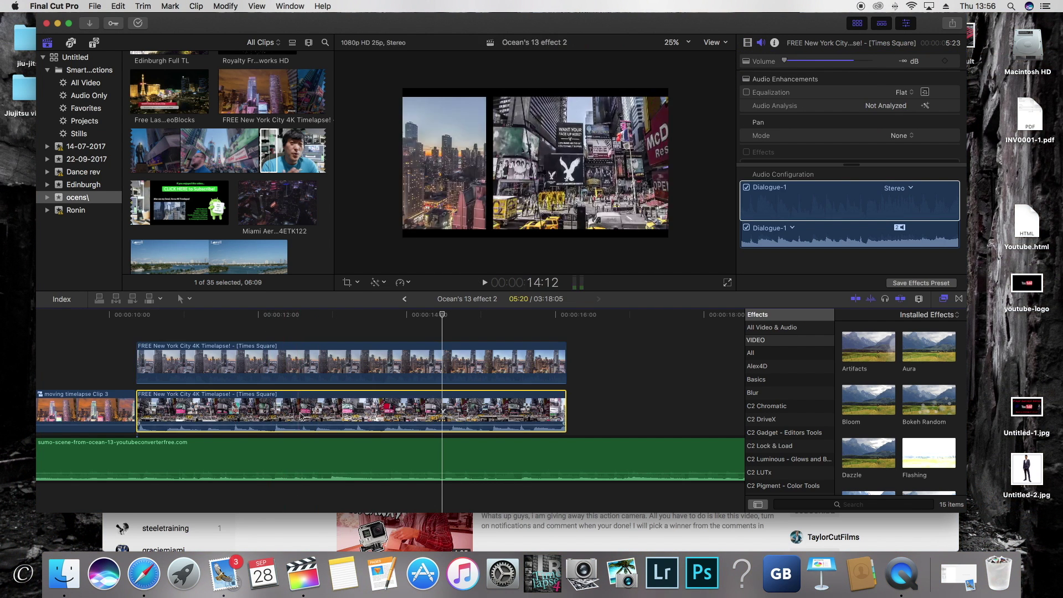
left_click(846, 61)
left_click_drag(846, 61, 374, 293)
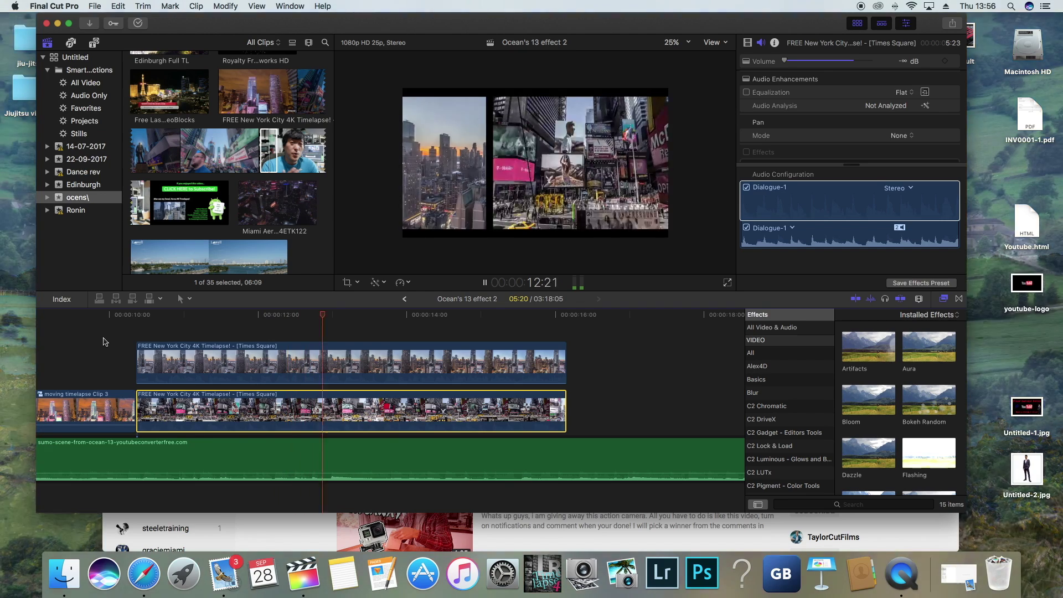
key("space")
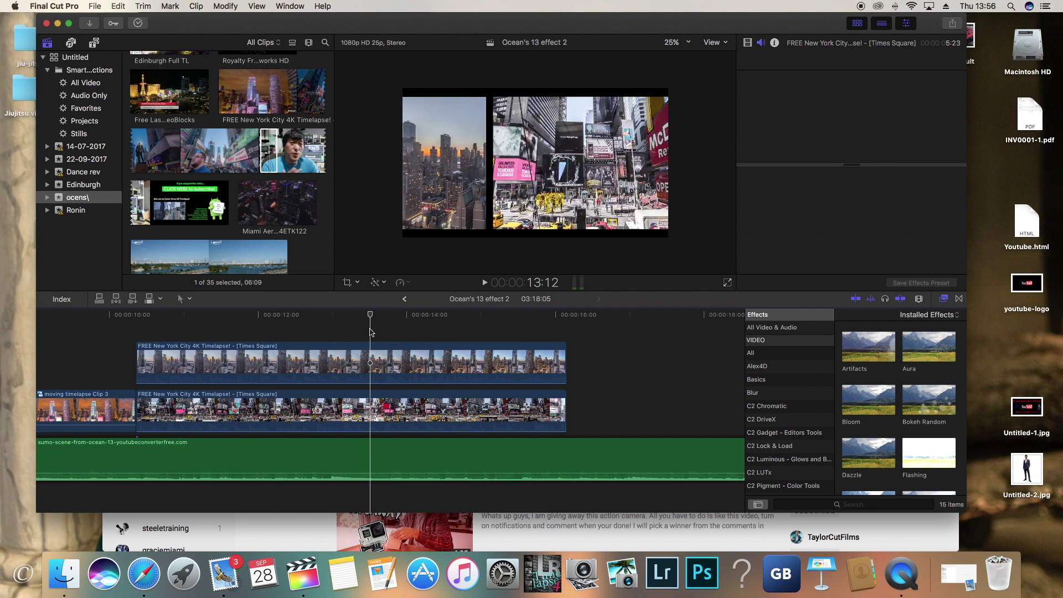
Blade the upper Times Square clip at about 13:16 and paste its second half as a connected clip above.
left_click(380, 314)
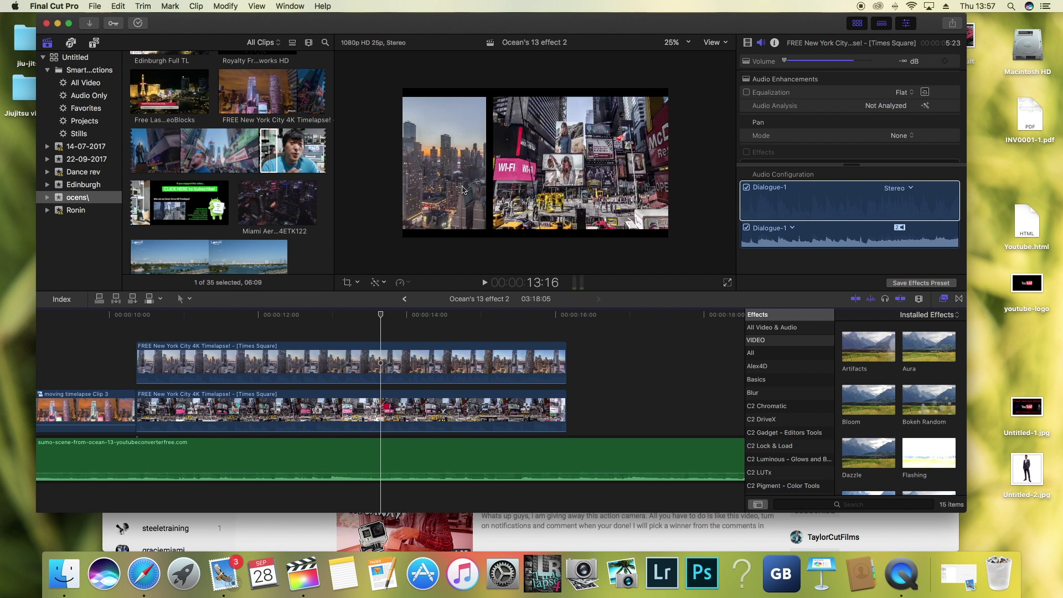
left_click(381, 413)
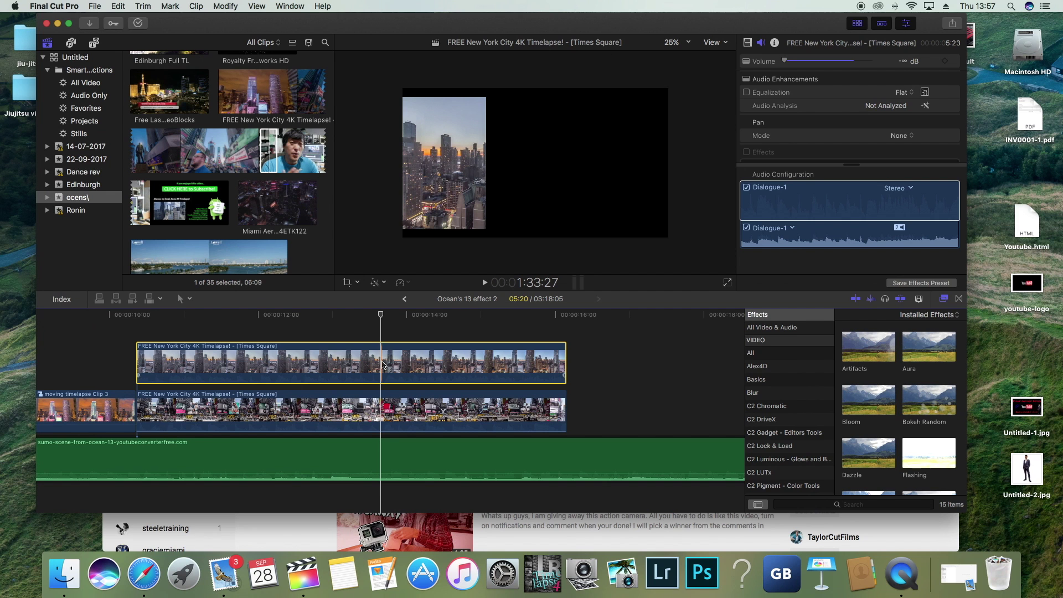
key("cmd+b")
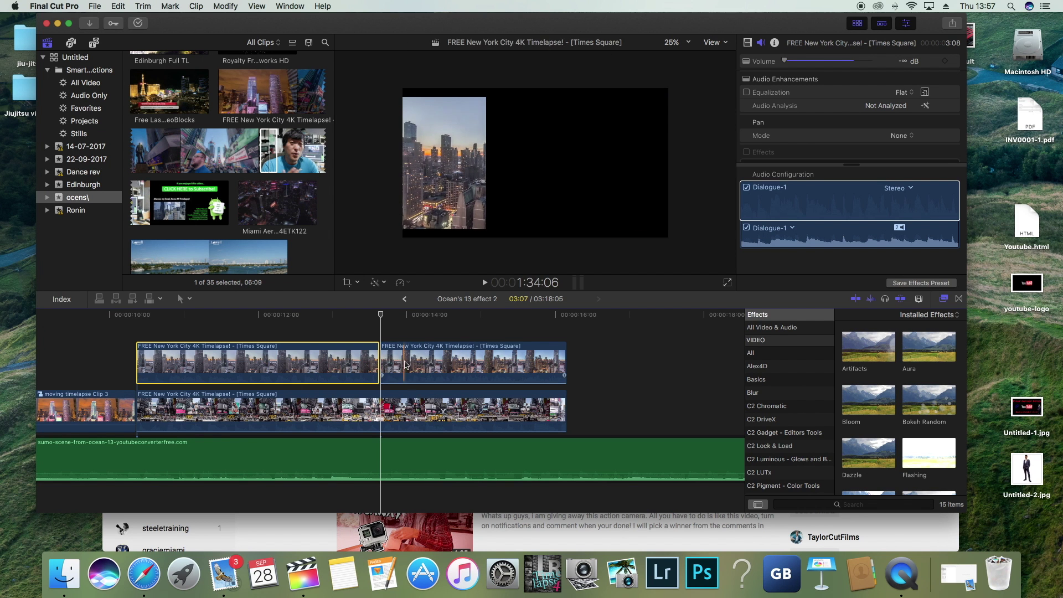
left_click(408, 362)
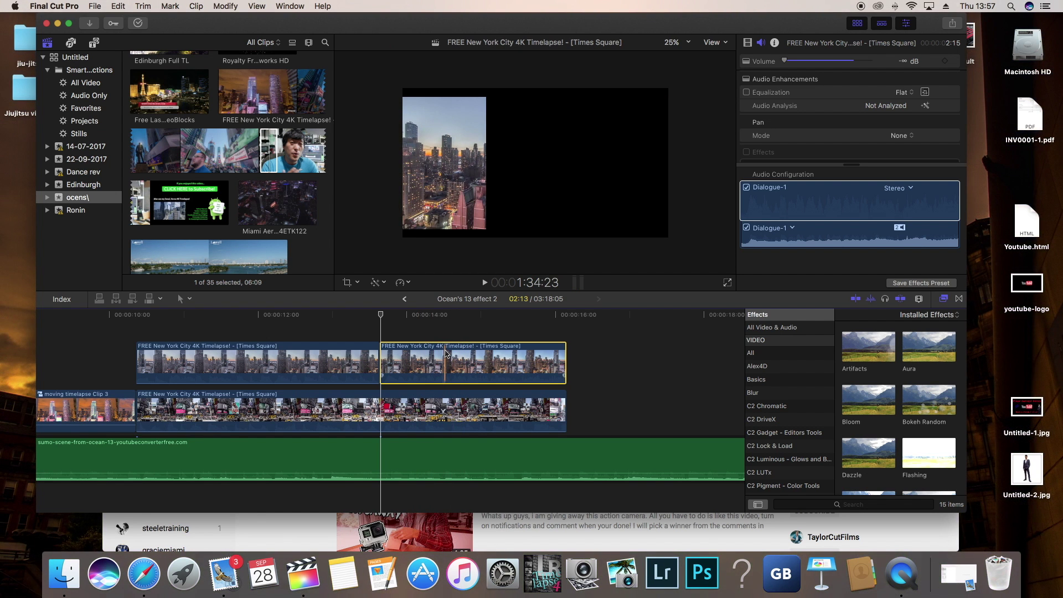
left_click(384, 327)
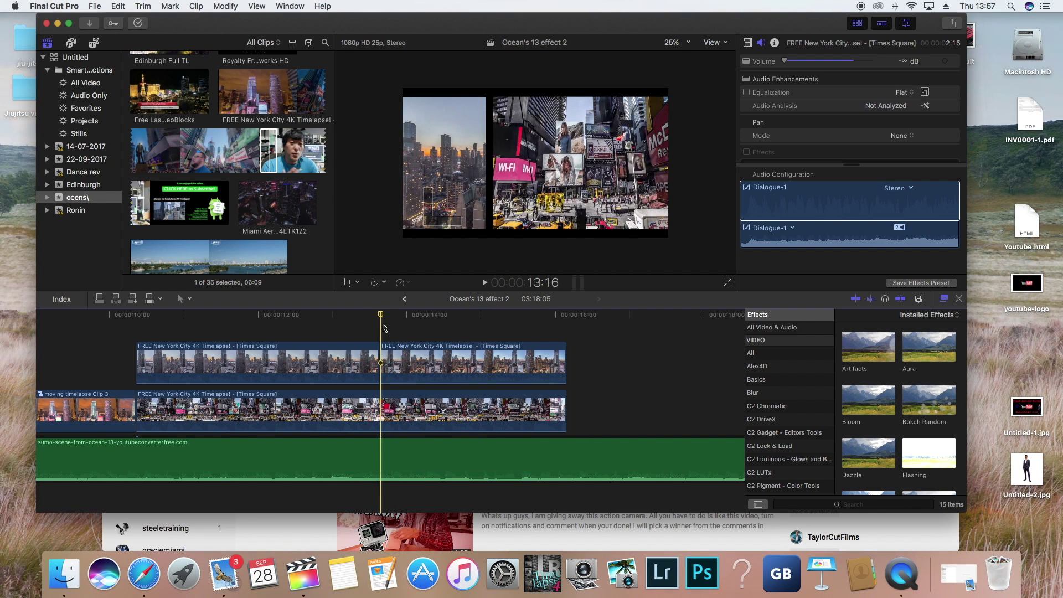
key("super+v")
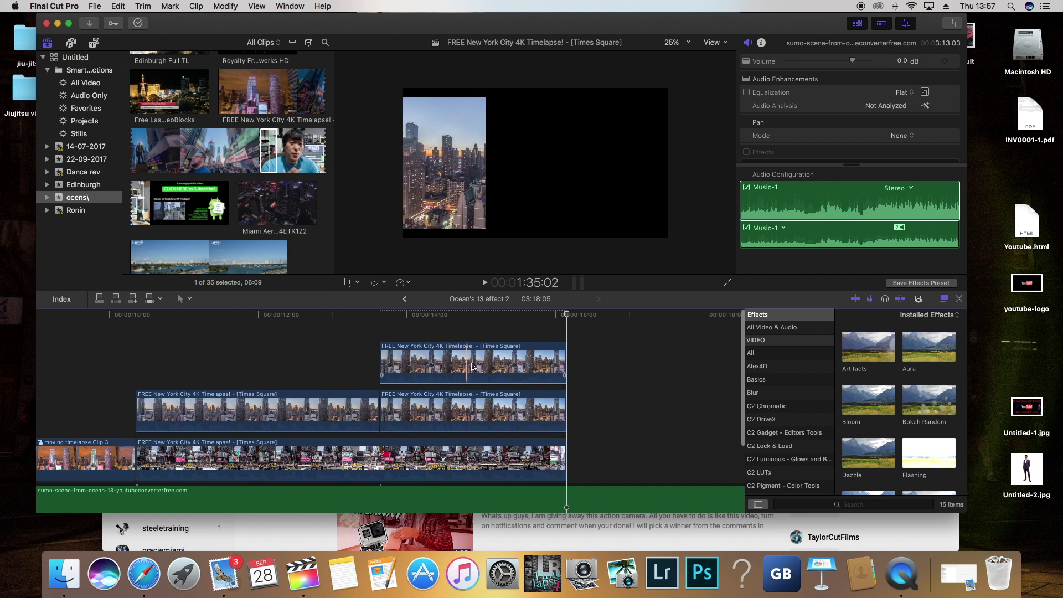
At 13:24, tighten the top and bottom crop of the copied city panel.
left_click(427, 413)
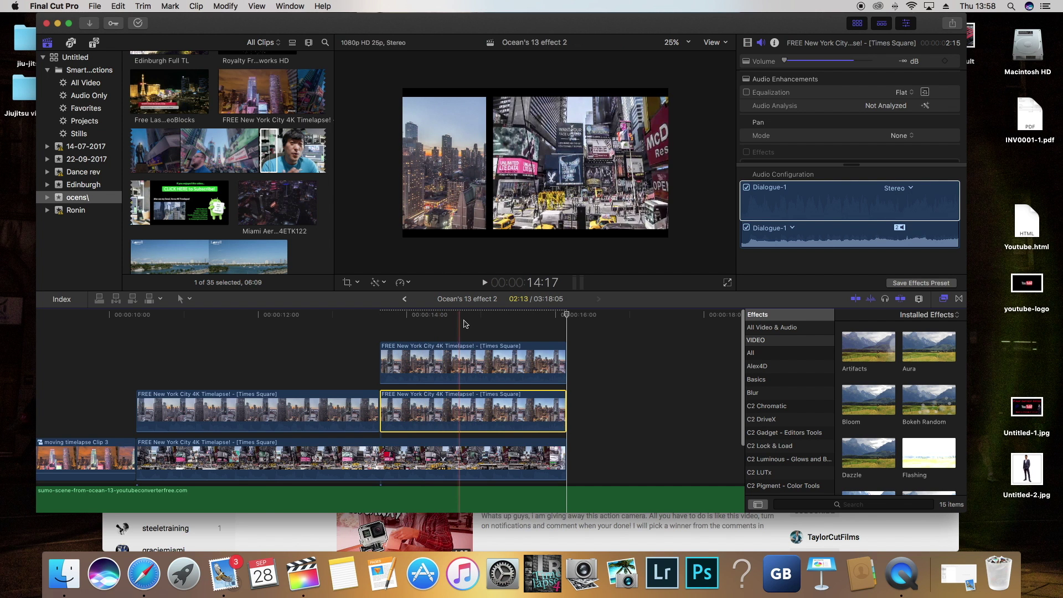
left_click(404, 408)
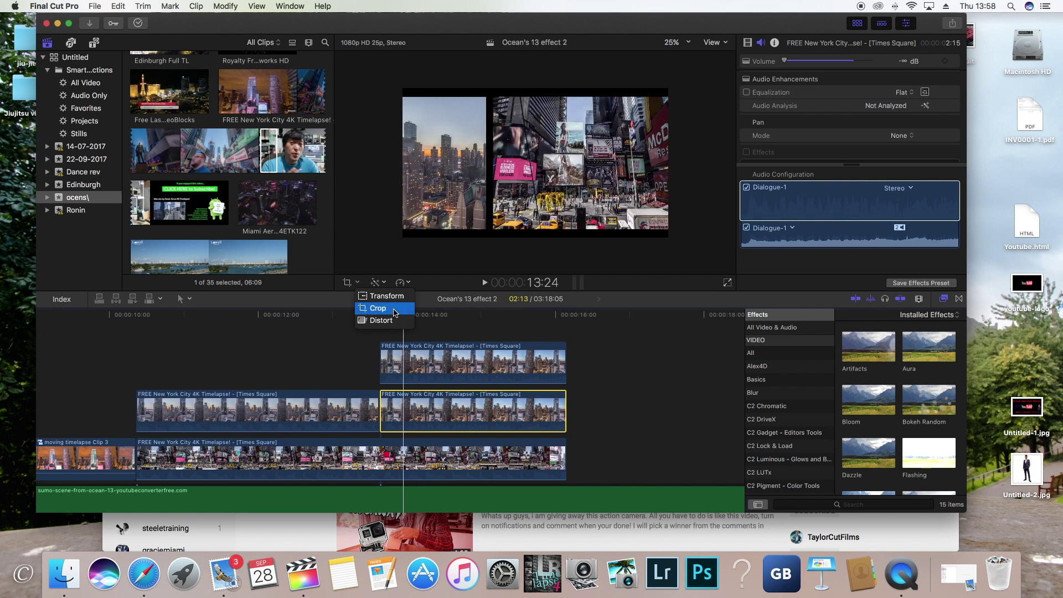
left_click(395, 312)
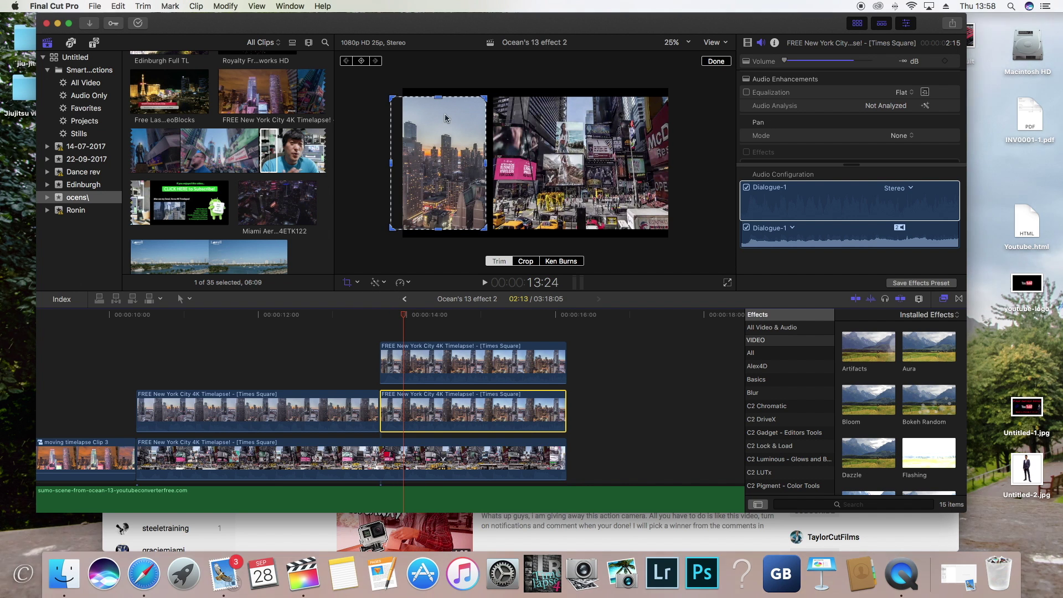
left_click_drag(439, 97, 441, 122)
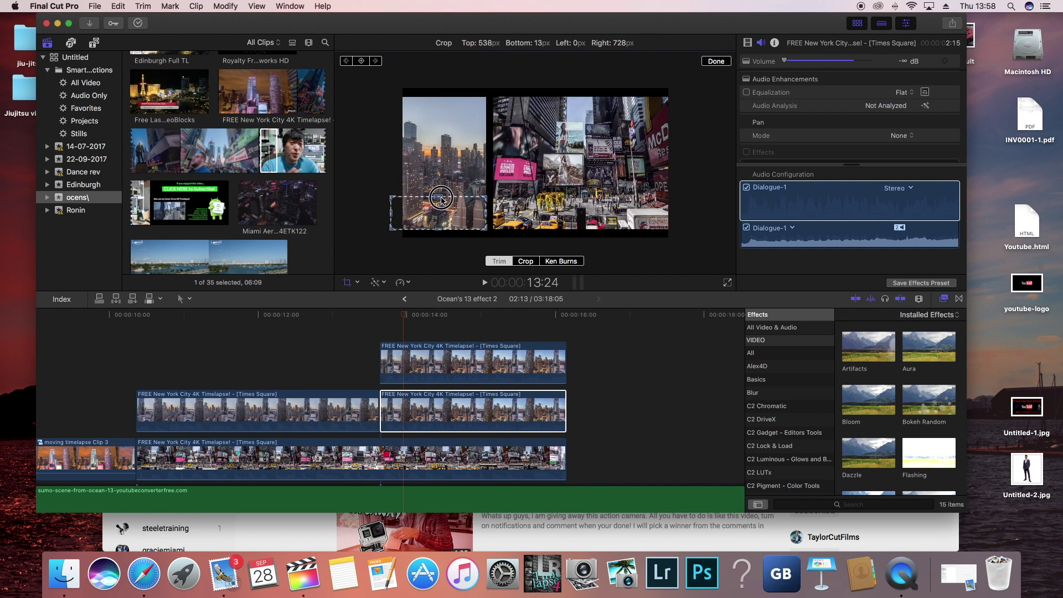
left_click_drag(442, 198, 442, 204)
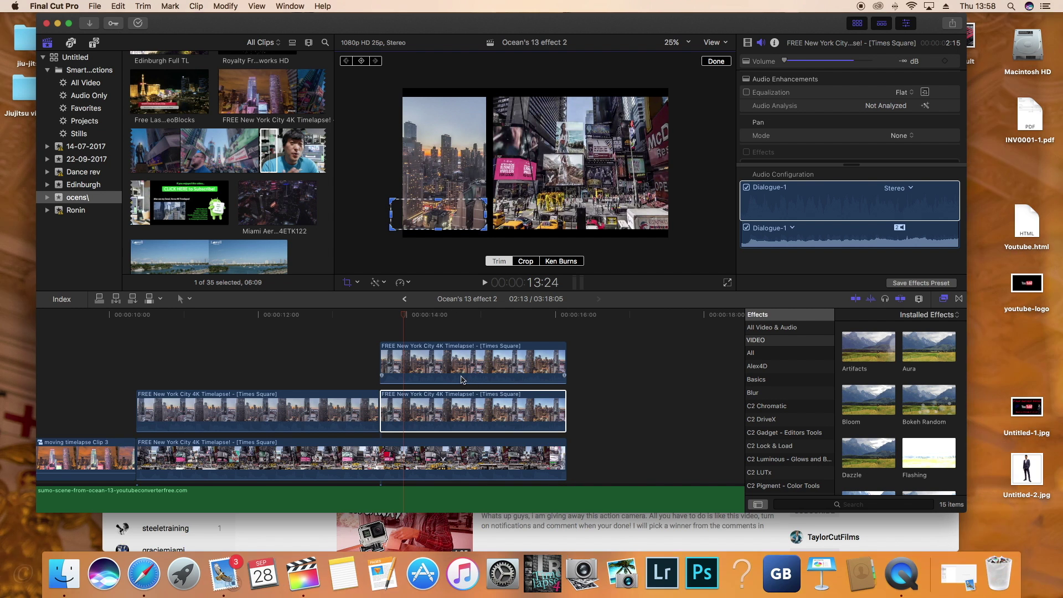
Raise the upper Times Square clip's bottom crop to 529 px, leaving a thin top strip.
left_click(445, 363)
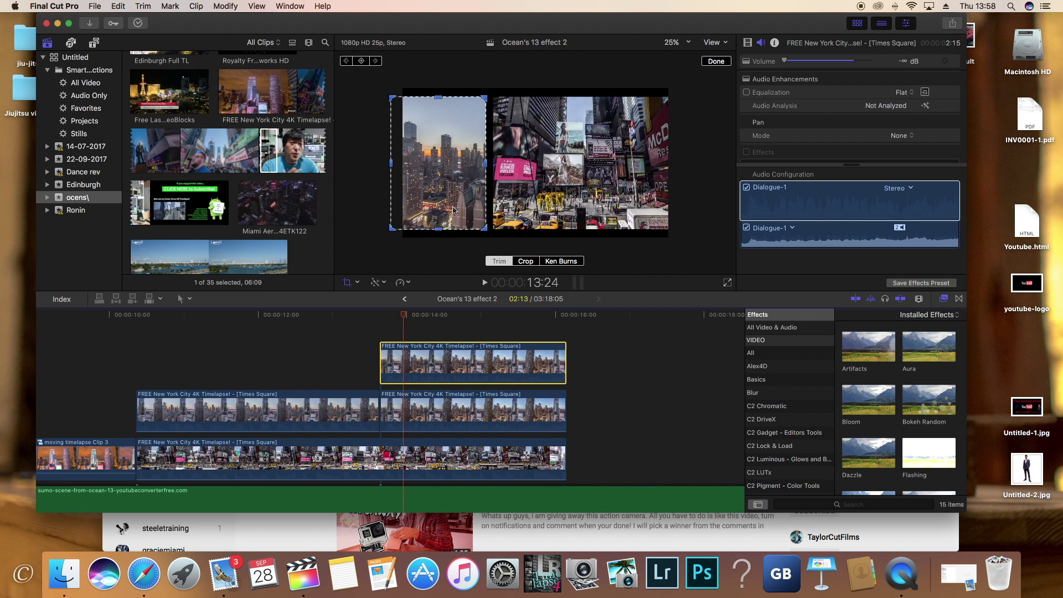
left_click_drag(443, 225, 441, 176)
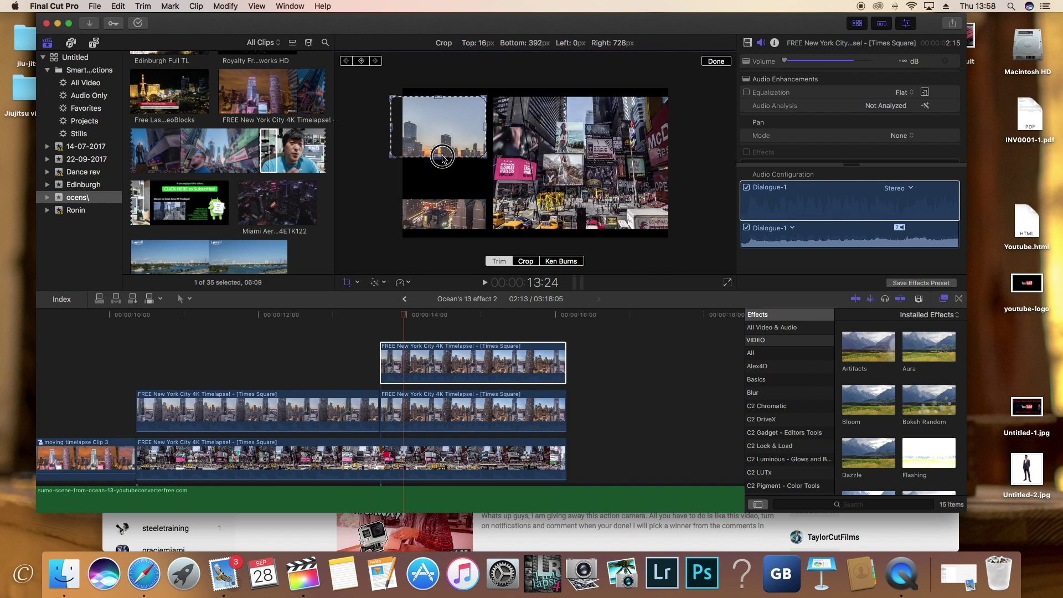
left_click_drag(444, 138, 443, 135)
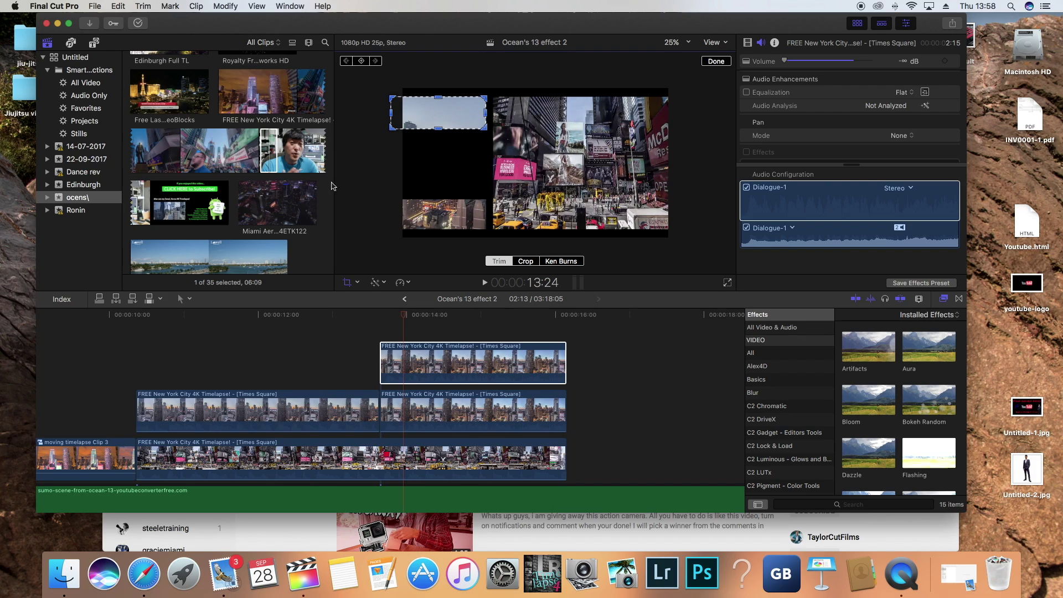
scroll(333, 337, "right", 2)
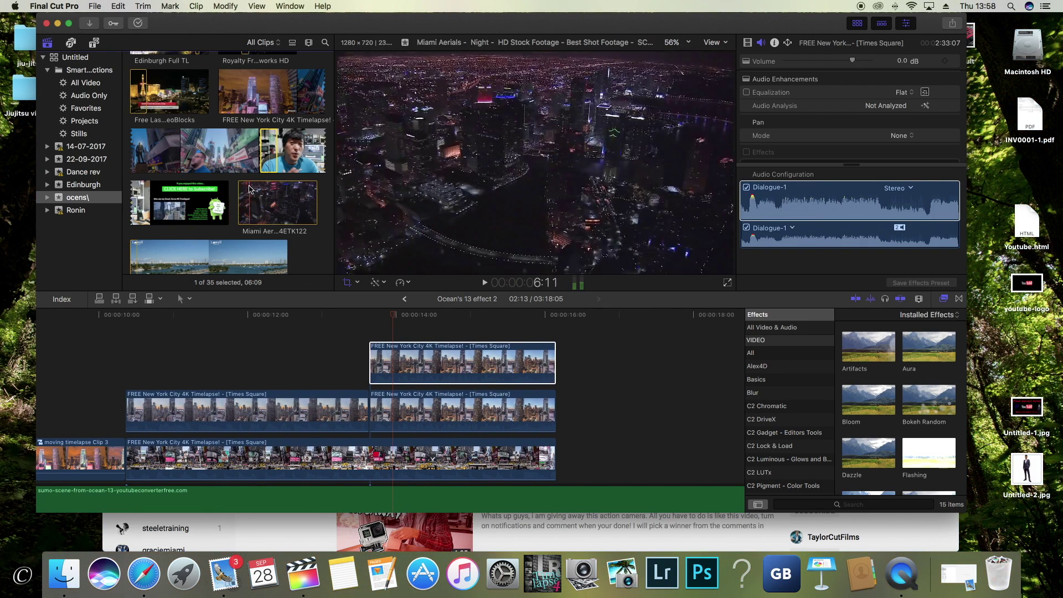
Drag 'Miami From A Cruise Ship Free Stock Footage' onto a new top track above the Times Square clips.
scroll(231, 230, "down", 2)
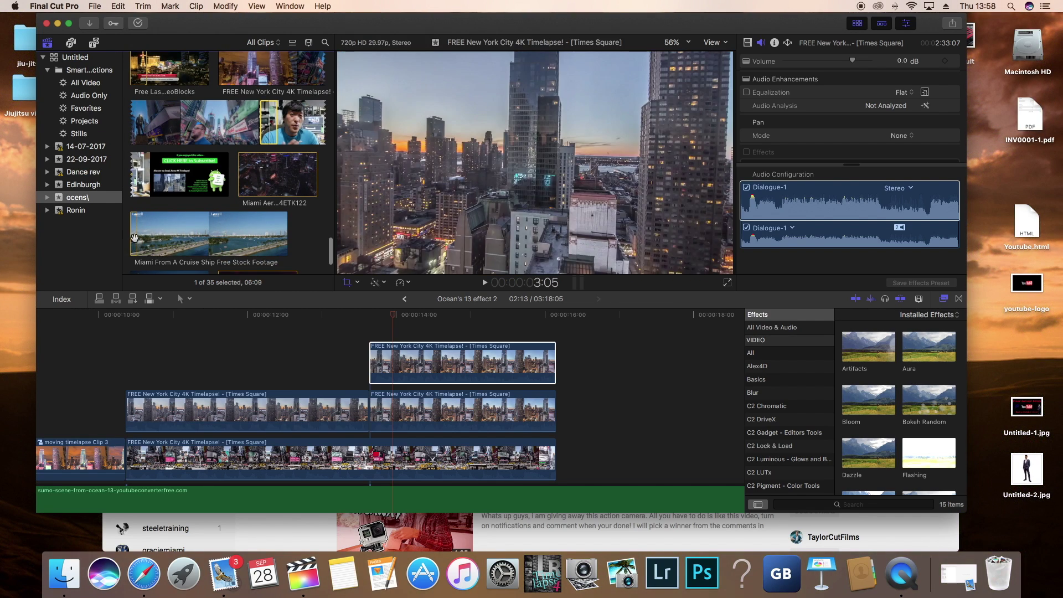
left_click_drag(134, 239, 243, 274)
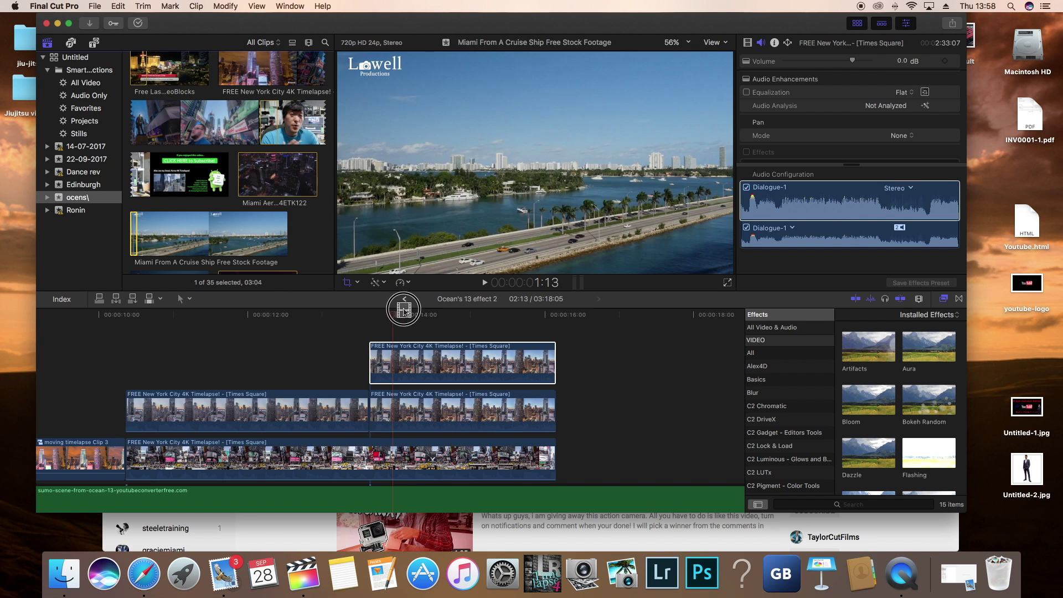
left_click_drag(403, 312, 395, 332)
key("shift+c")
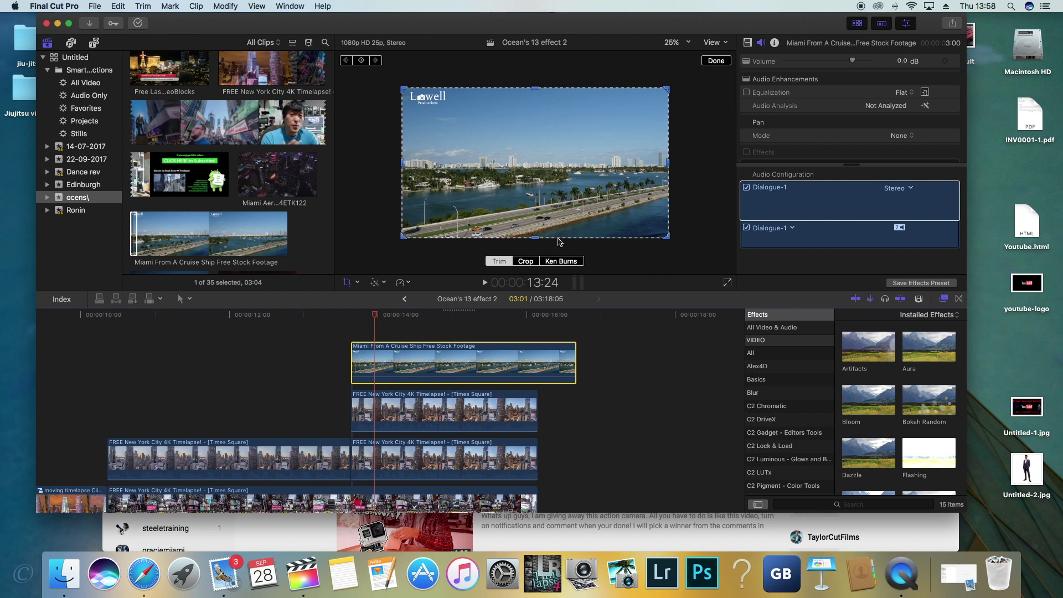
left_click_drag(537, 241, 474, 295)
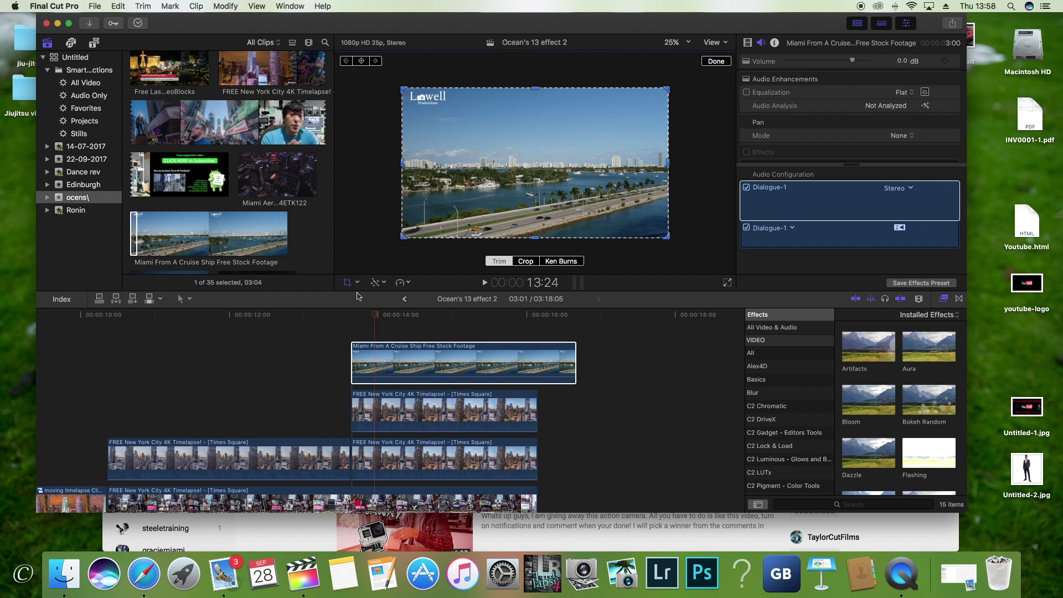
Scale the Miami clip down to about 59% width and 66% height from its top and left handles.
left_click(382, 297)
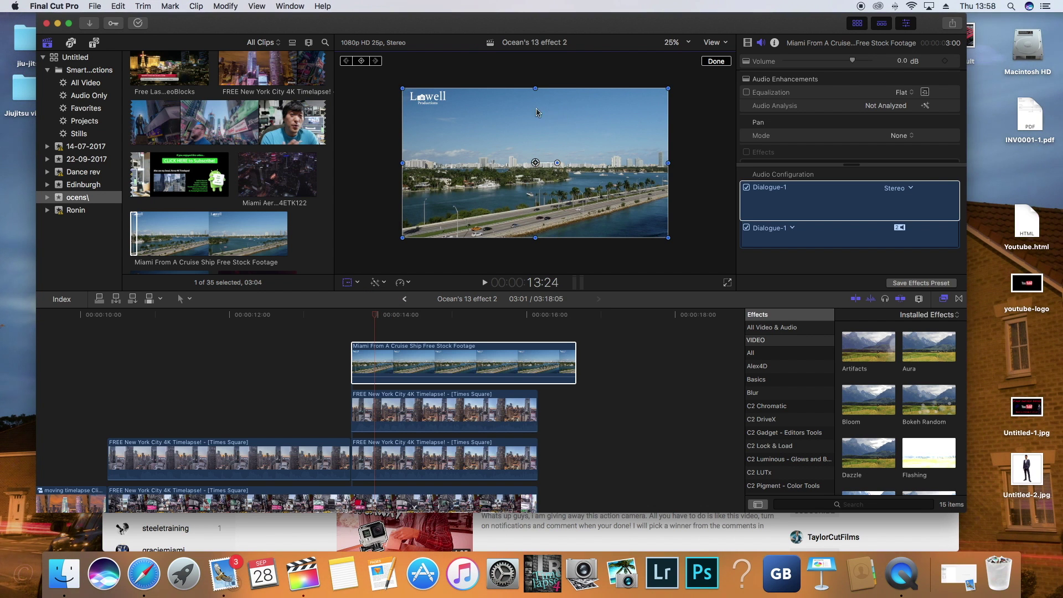
left_click_drag(534, 90, 535, 112)
left_click_drag(402, 162, 461, 166)
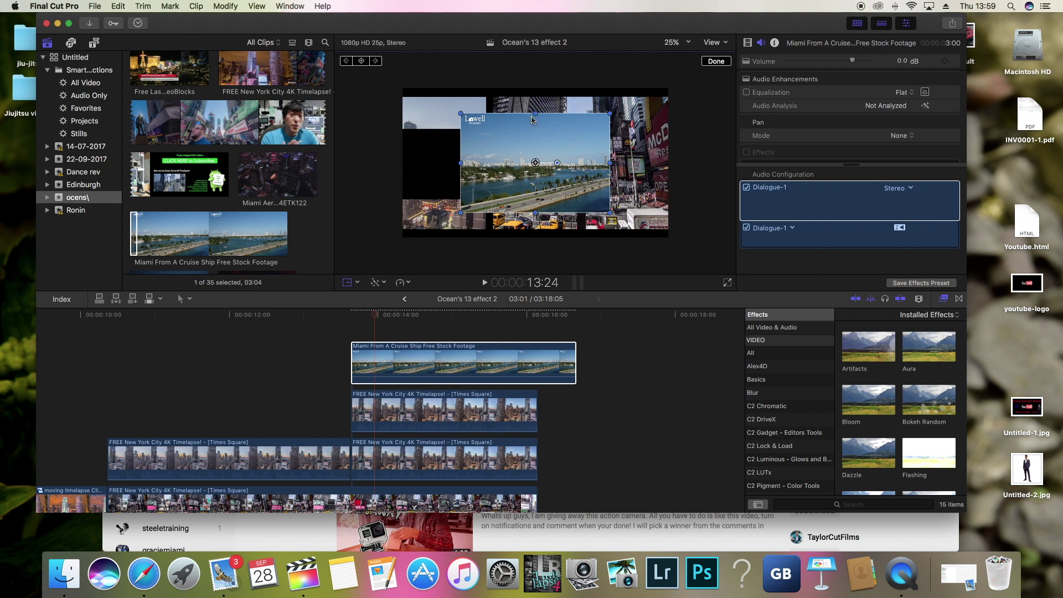
left_click_drag(535, 113, 536, 122)
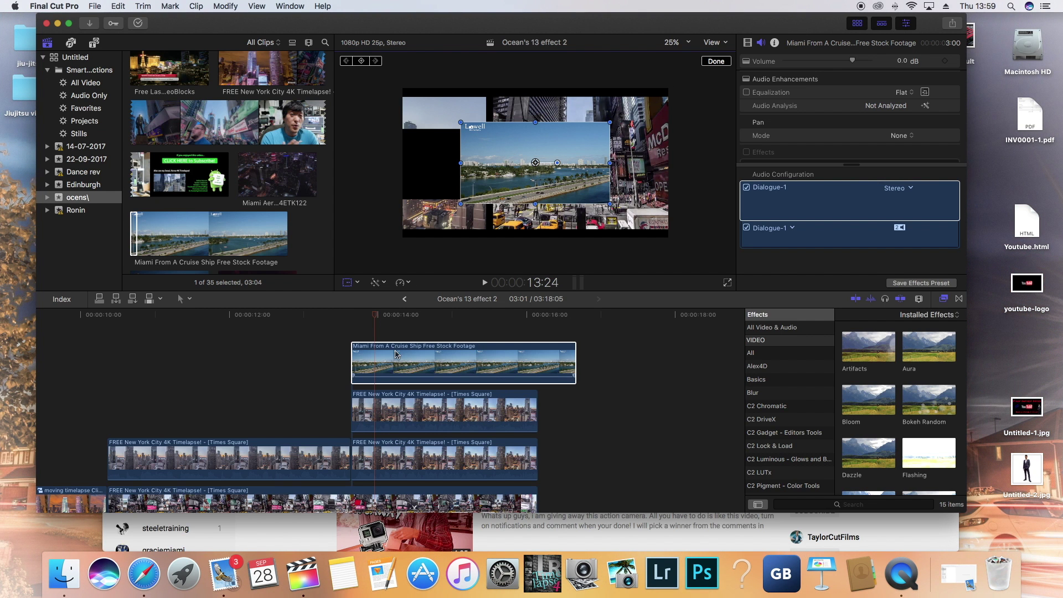
left_click(380, 358)
Crop the Miami clip's top, bottom and left edges into a strip.
left_click(352, 283)
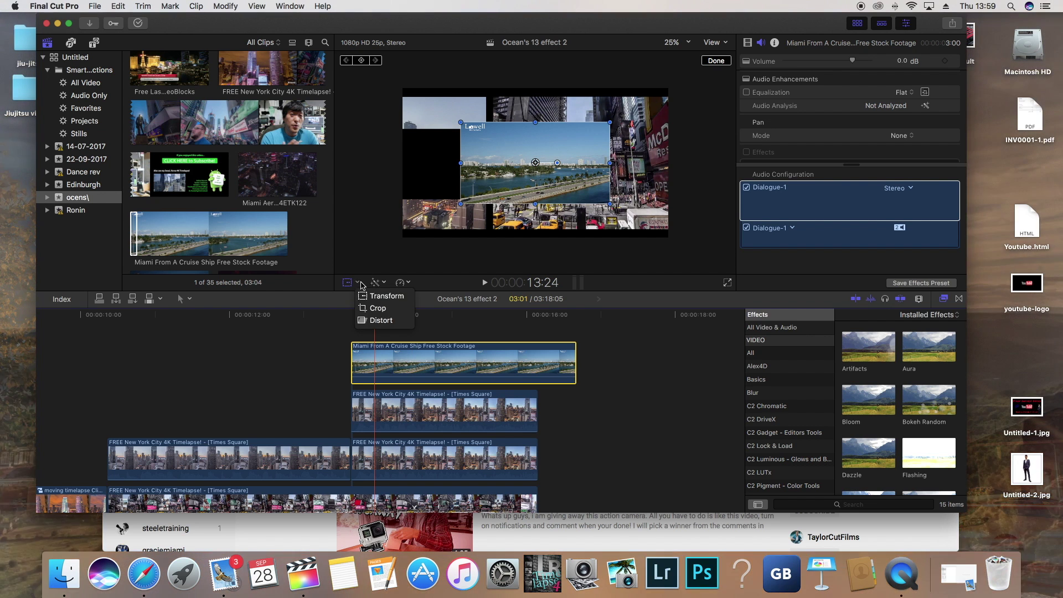
left_click(395, 310)
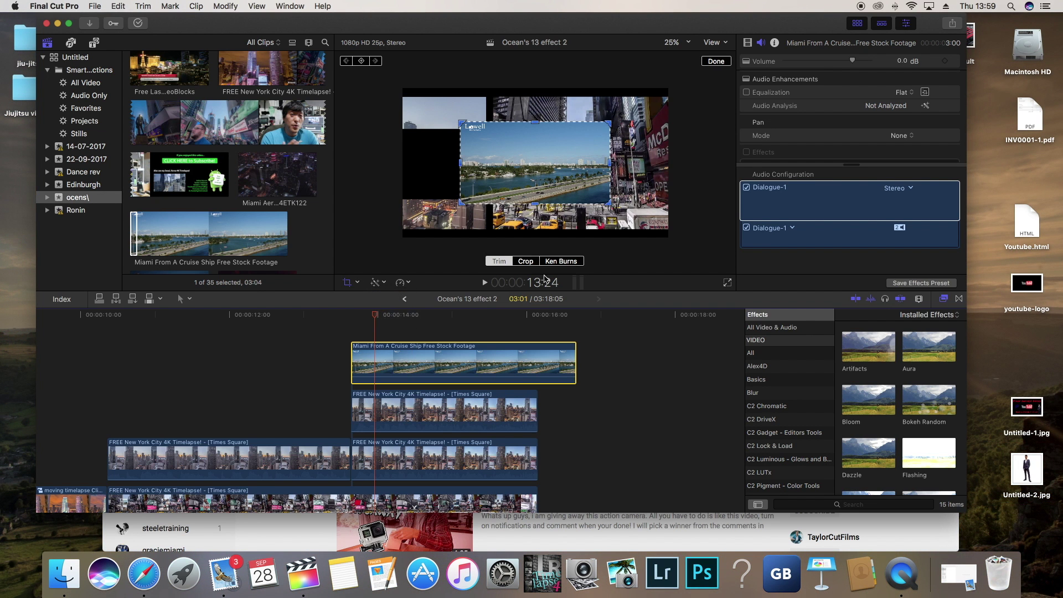
left_click_drag(531, 123, 536, 148)
left_click_drag(535, 203, 534, 198)
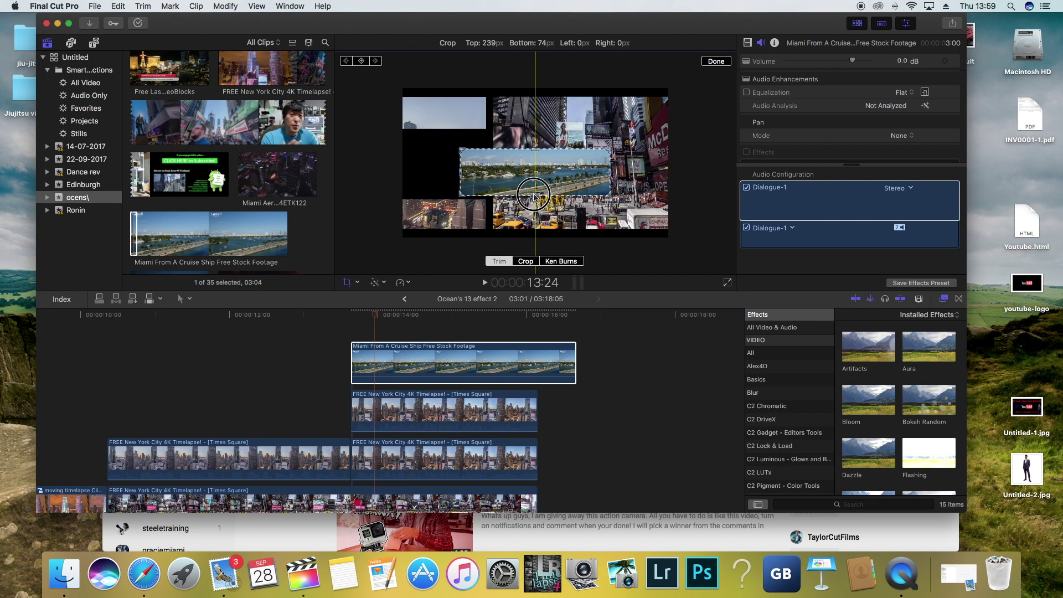
left_click_drag(534, 198, 535, 198)
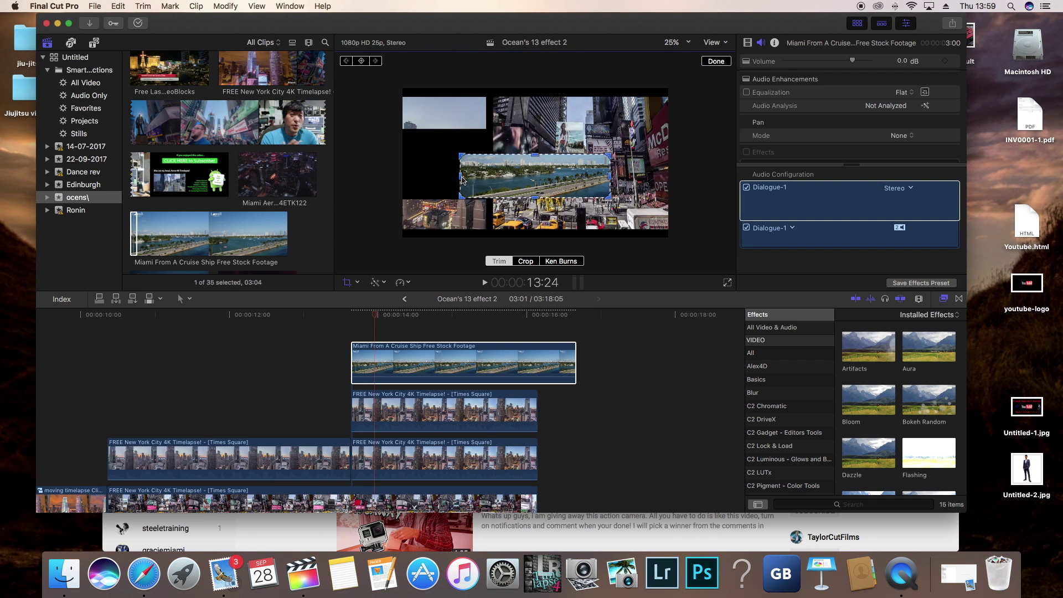
left_click_drag(479, 180, 509, 177)
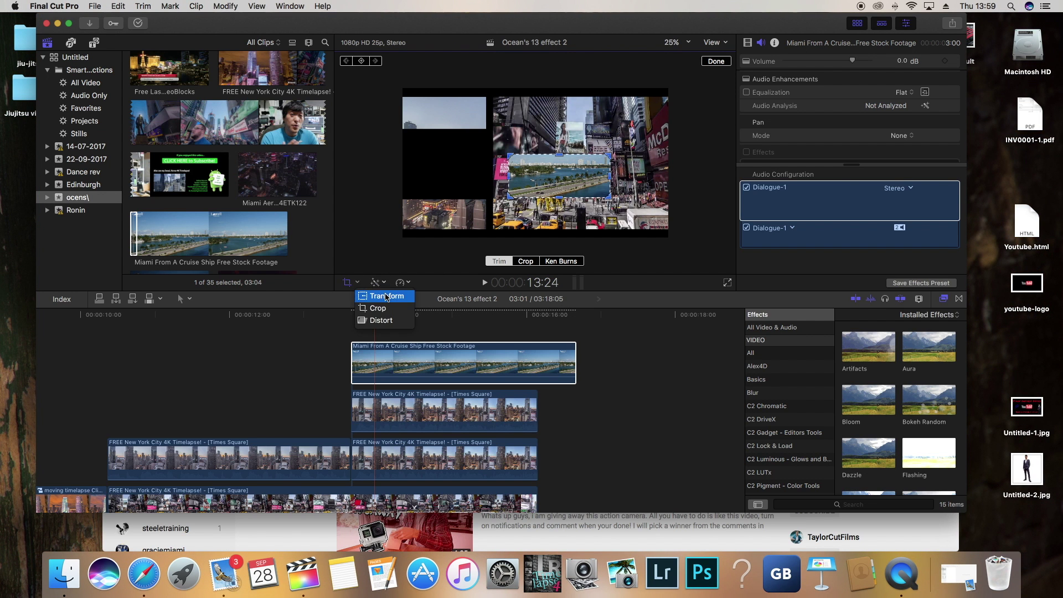
Move the Miami strip into the left column's empty middle slot at X -893 px, Y 85 px.
left_click_drag(535, 164, 413, 153)
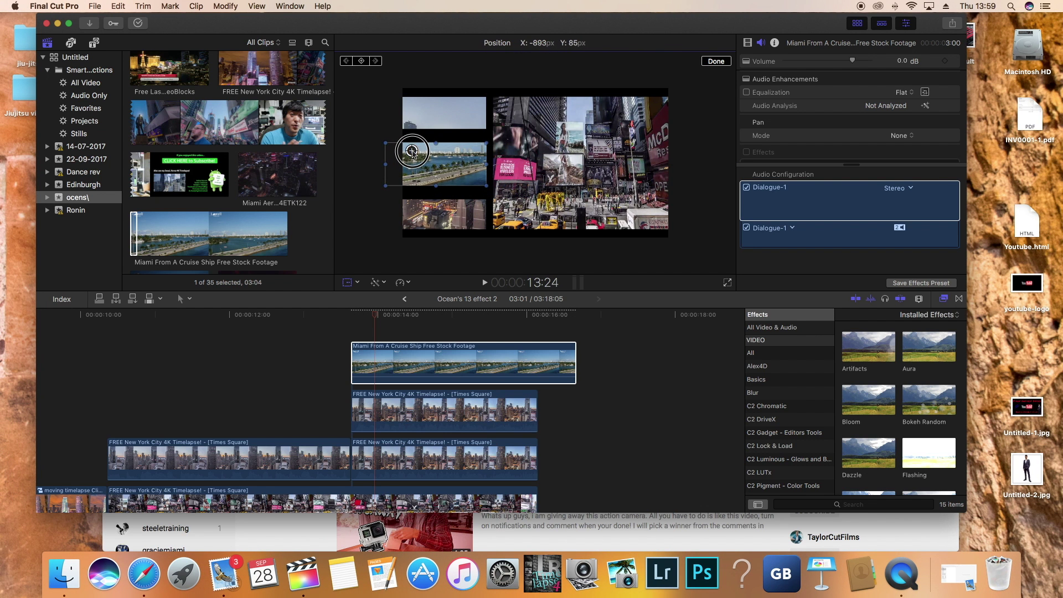
left_click_drag(413, 151, 412, 152)
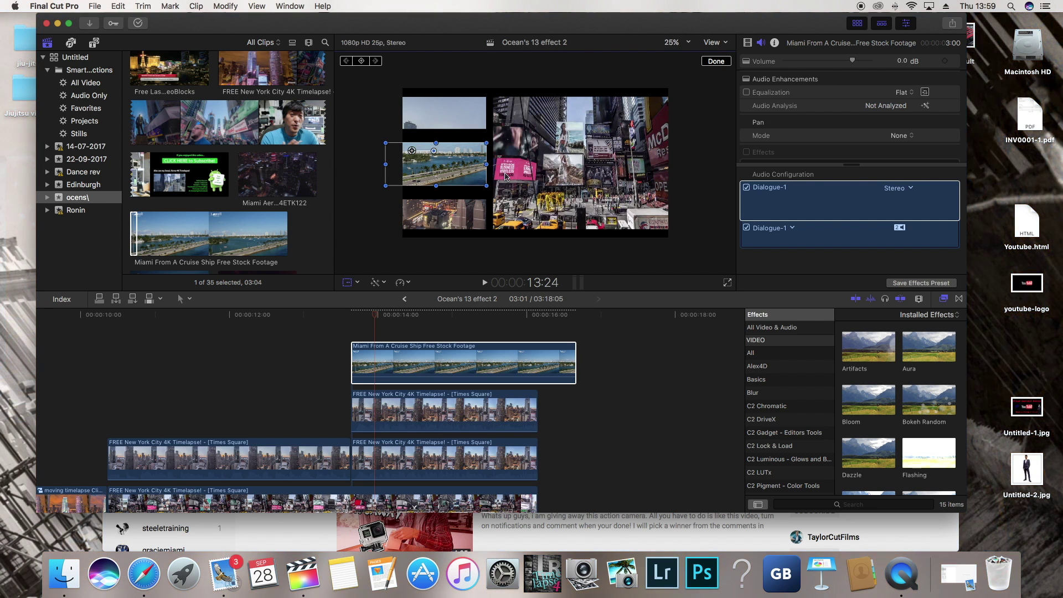
left_click(436, 208)
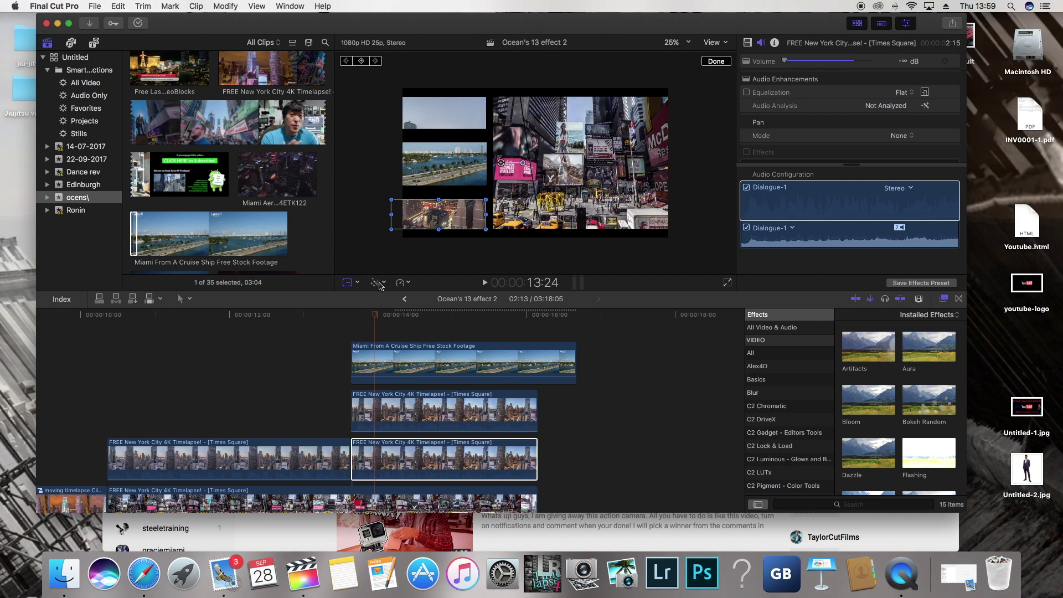
left_click(357, 282)
left_click(371, 305)
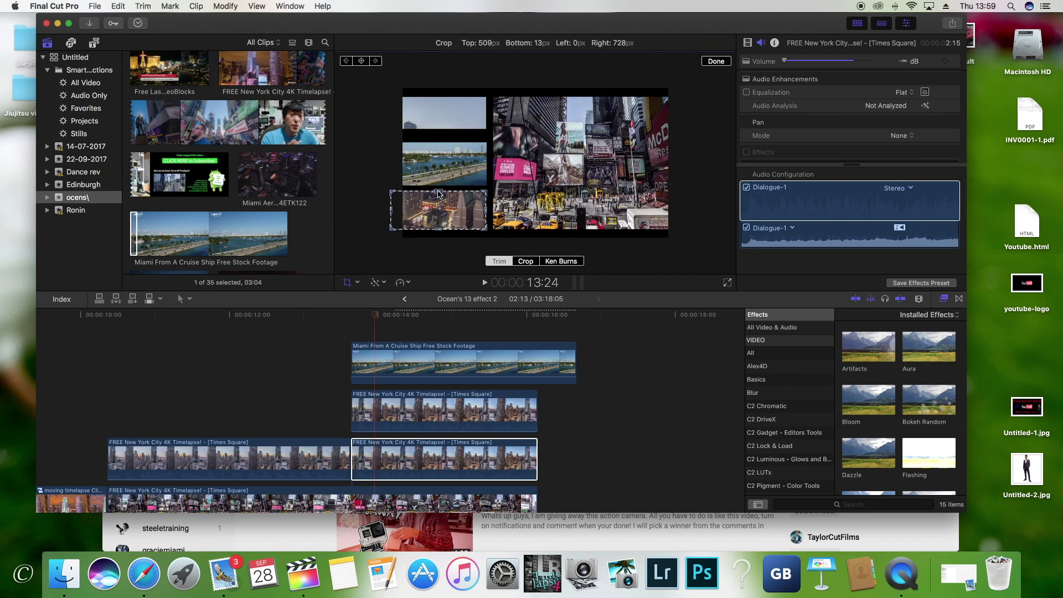
left_click(438, 137)
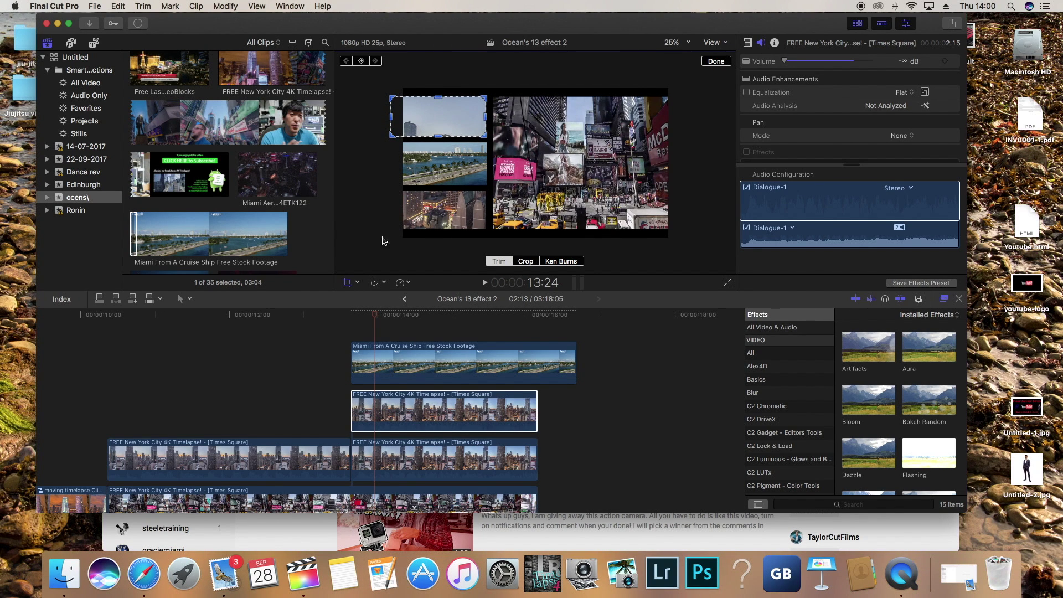
left_click(716, 62)
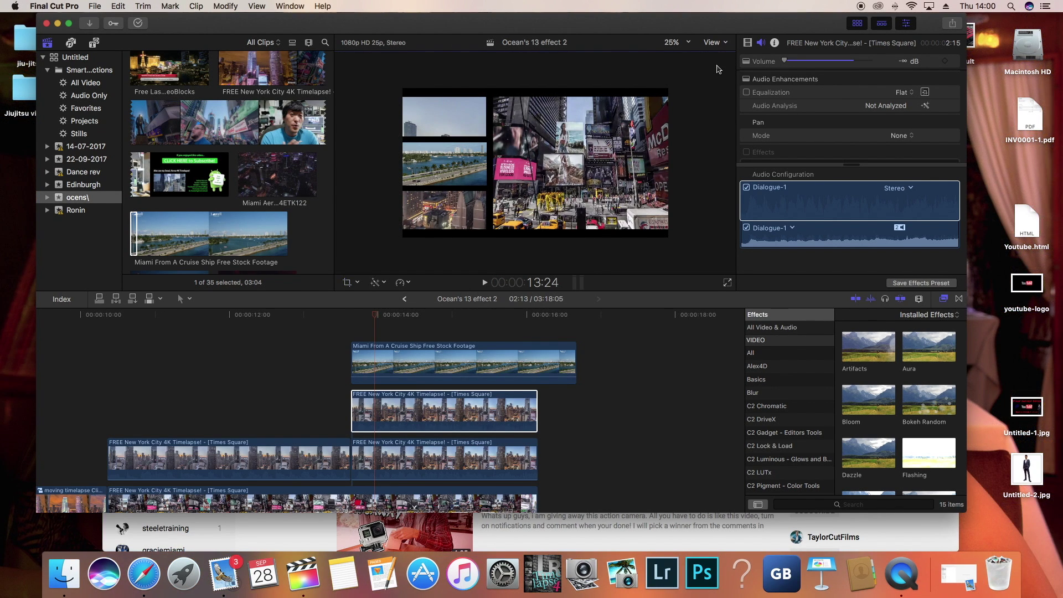
left_click(357, 283)
left_click(373, 304)
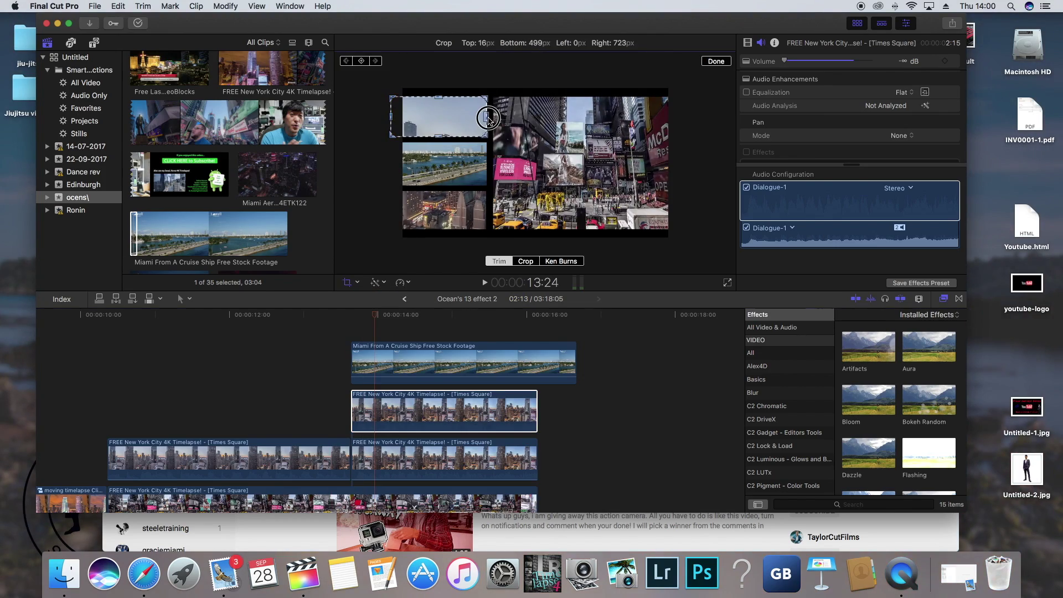
left_click(726, 63)
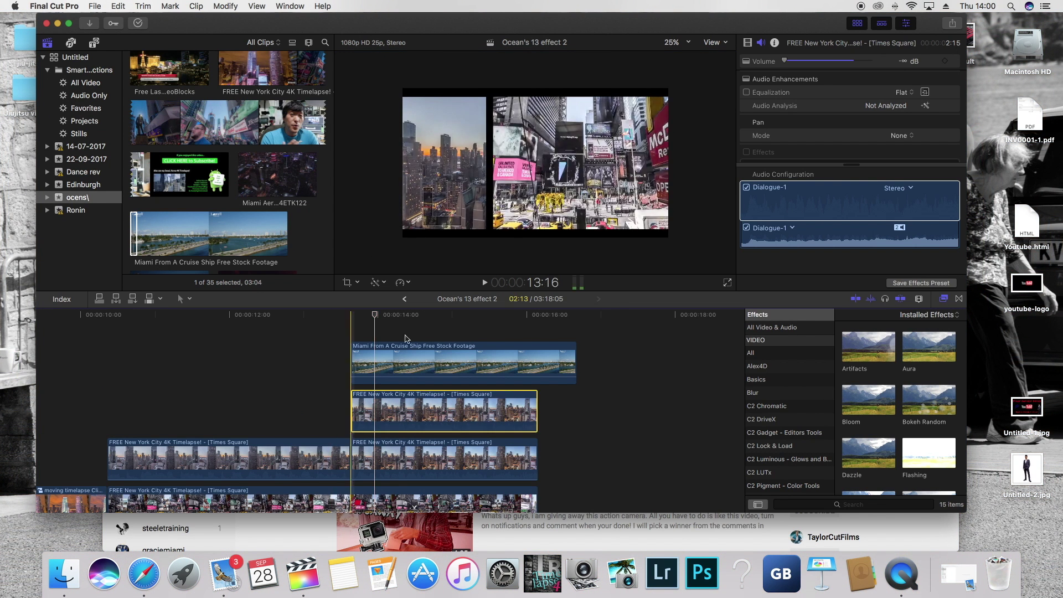
left_click_drag(366, 320, 490, 331)
key("space")
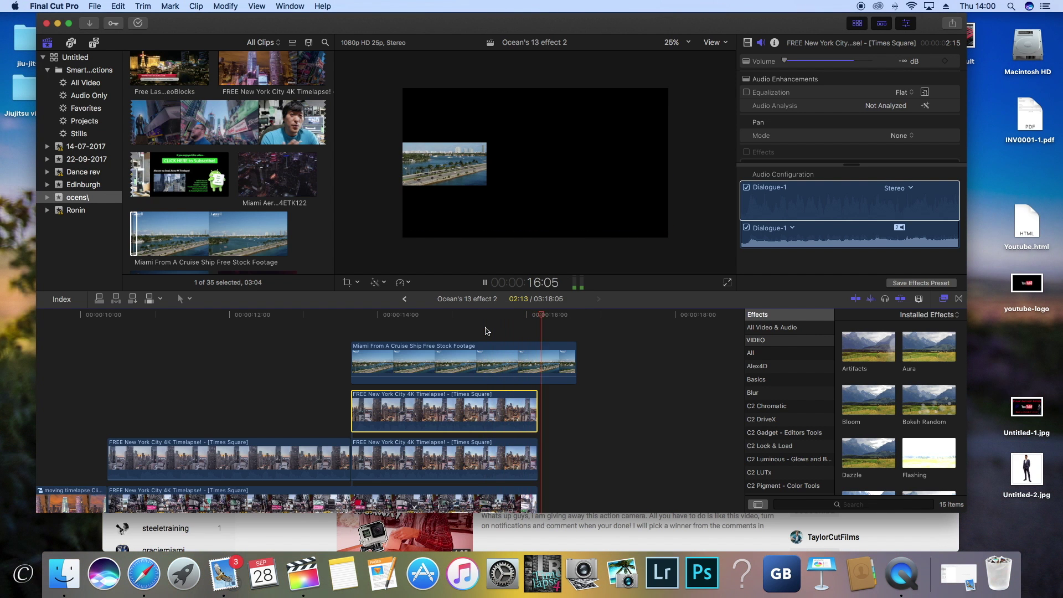
key("space")
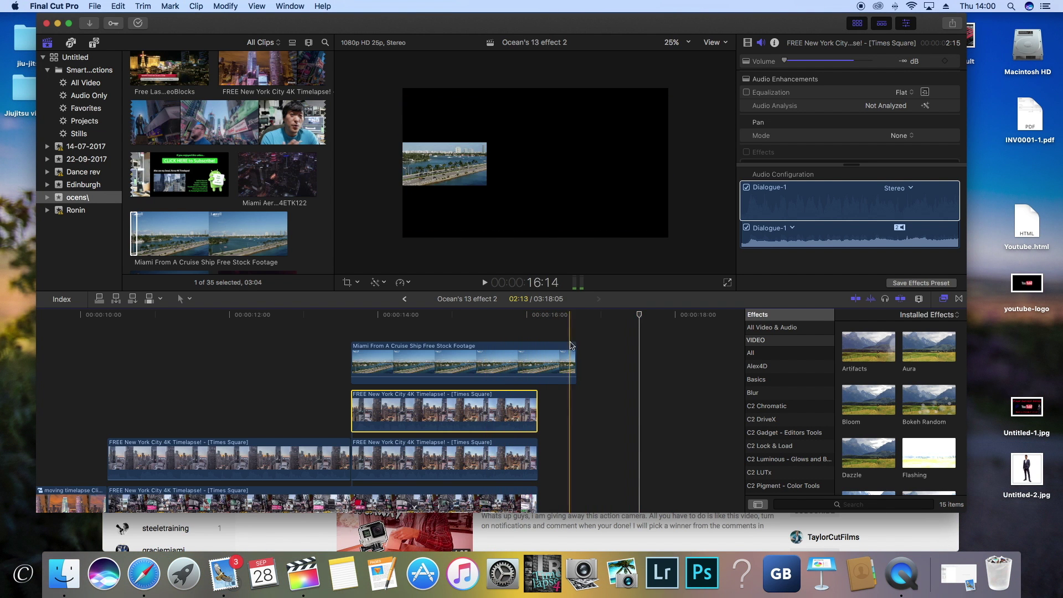
left_click_drag(578, 356, 536, 358)
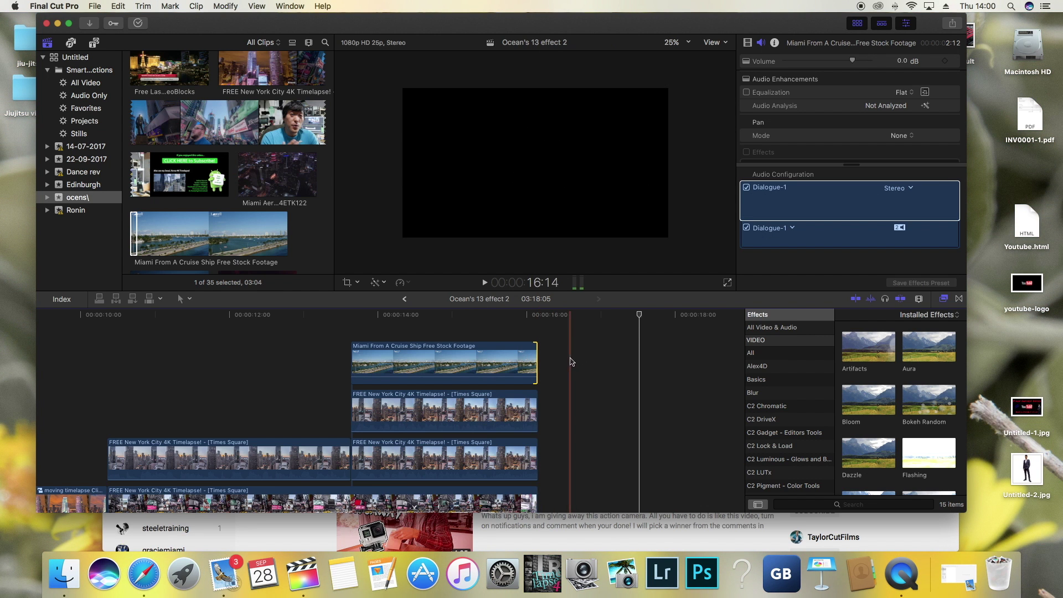
scroll(559, 410, "down", 5)
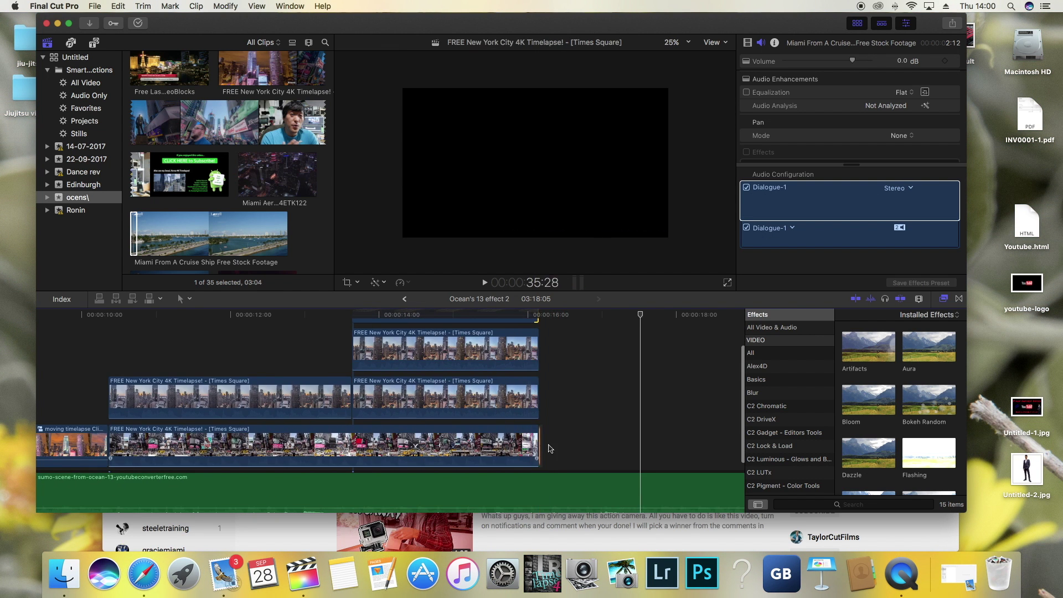
scroll(577, 421, "up", 4)
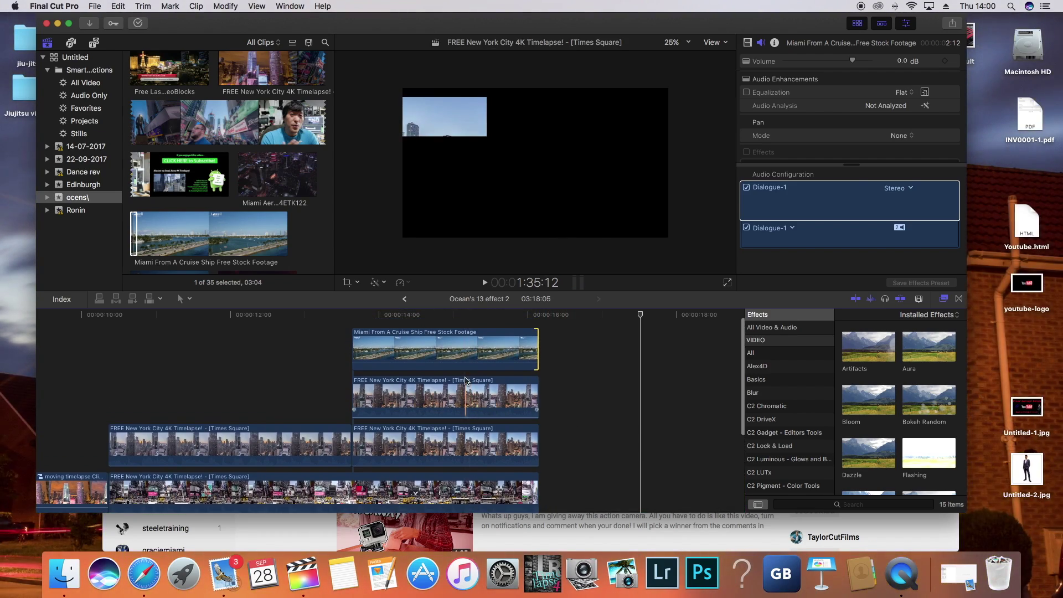
scroll(467, 381, "right", 5)
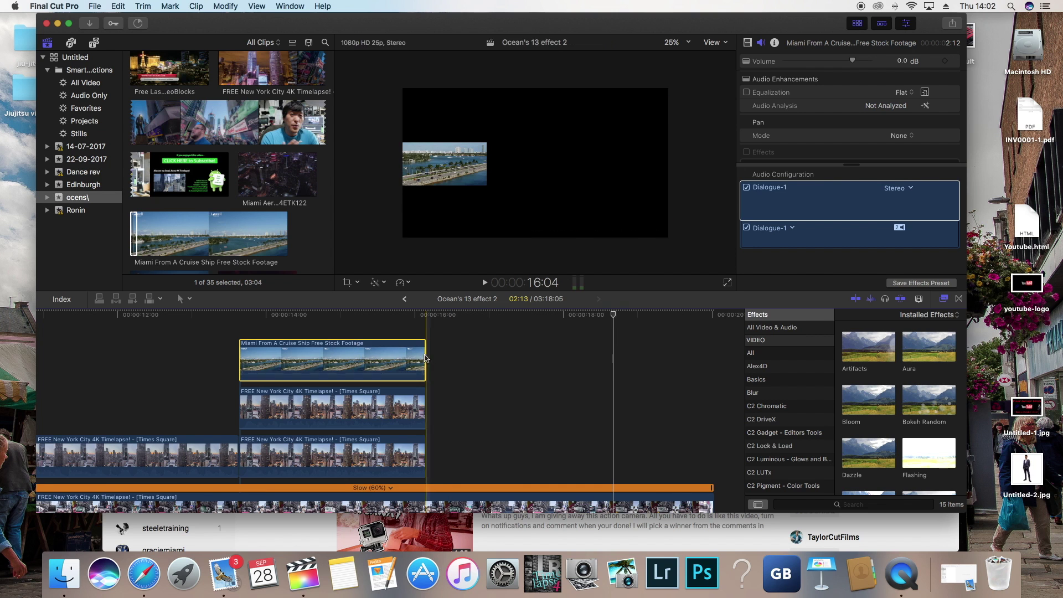
Extend the Miami cruise clip's end to lengthen it on the timeline.
left_click_drag(427, 357, 714, 362)
key("p")
left_click(432, 367)
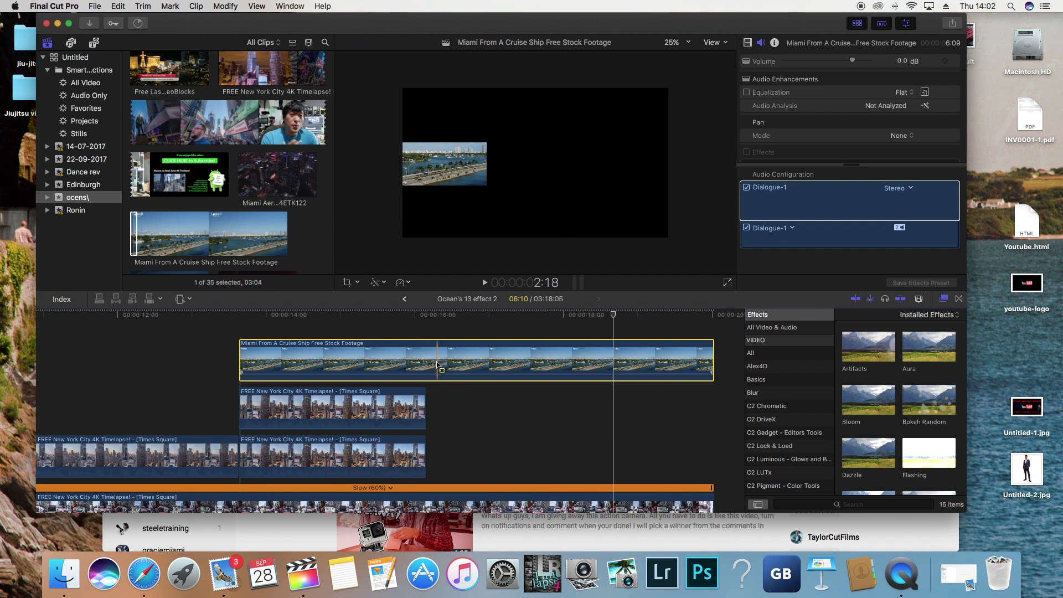
left_click_drag(432, 364, 715, 366)
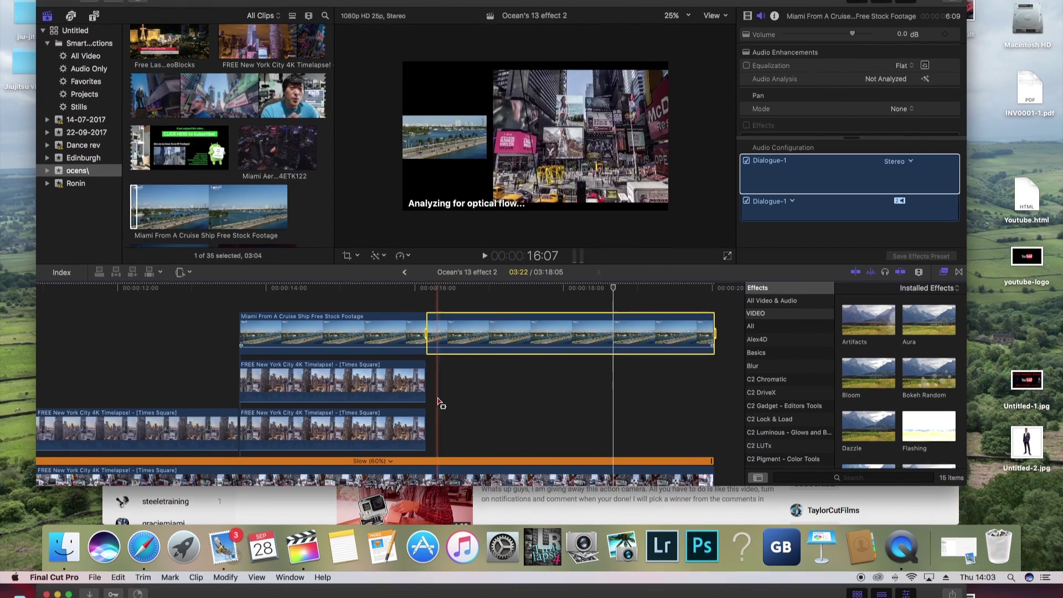
Paste a second copy of the Miami clip on a new top track, aligned with the original.
left_click(380, 360)
scroll(380, 411, "up", 2)
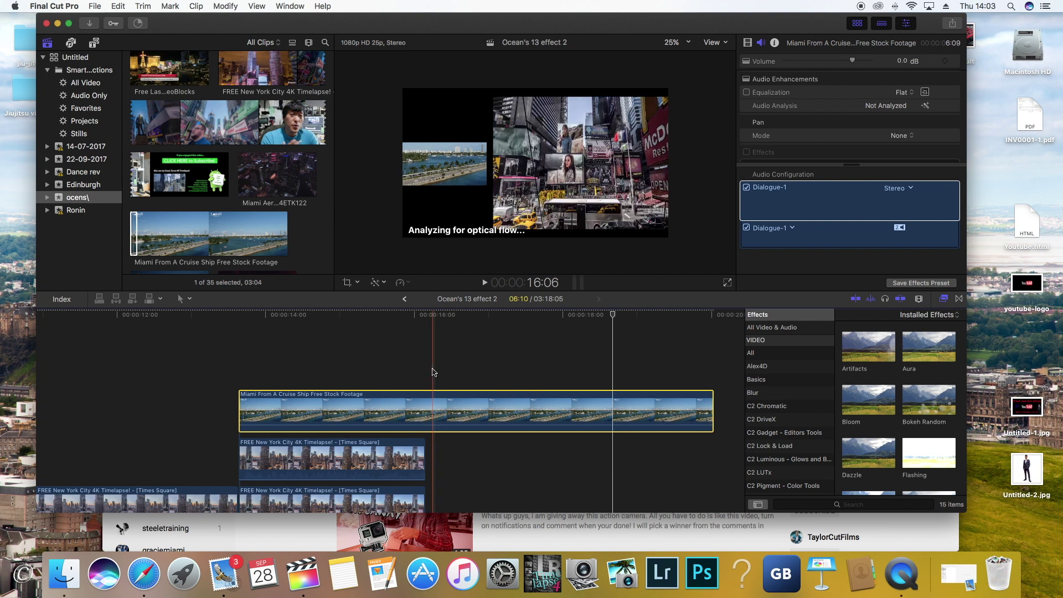
key("super+v")
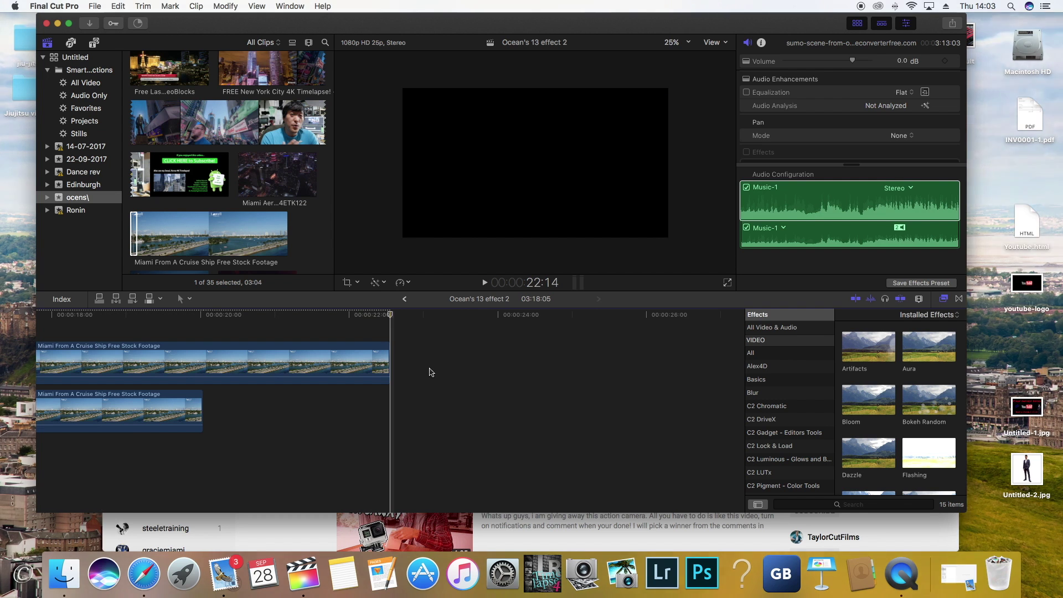
scroll(436, 373, "left", 5)
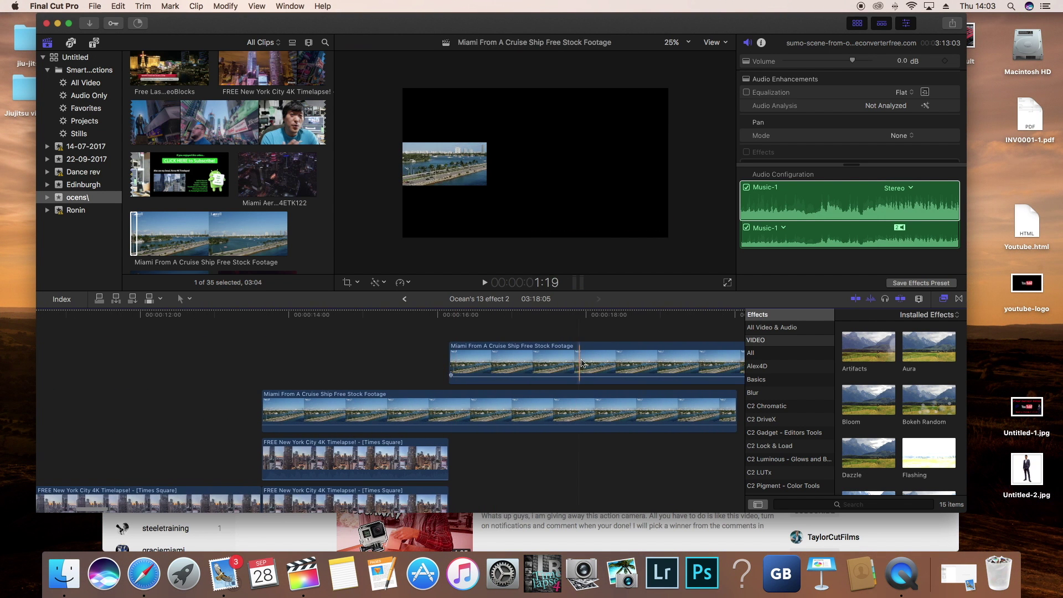
left_click_drag(582, 363, 393, 360)
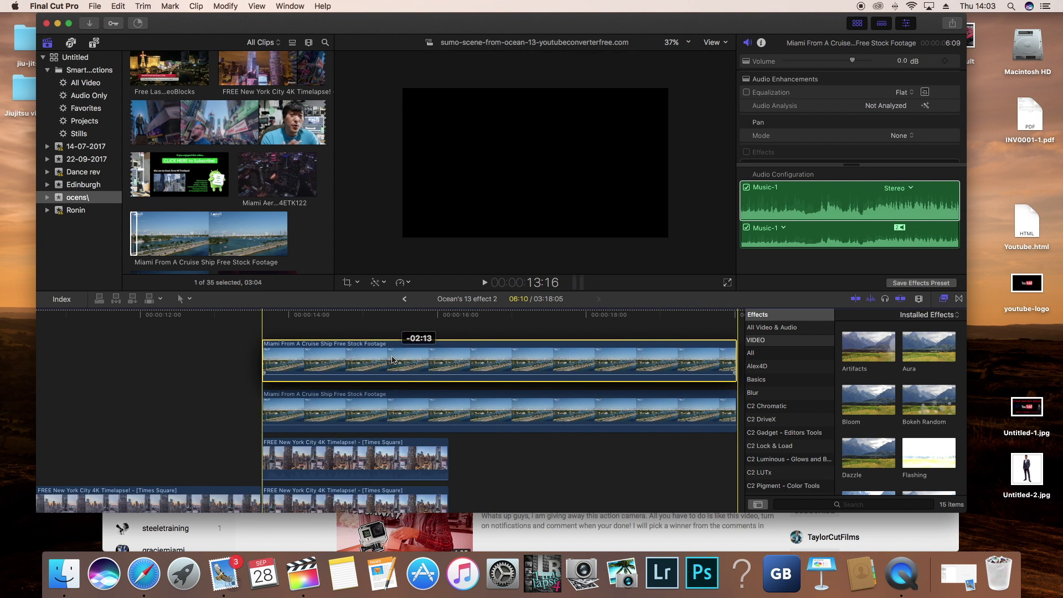
left_click(263, 364)
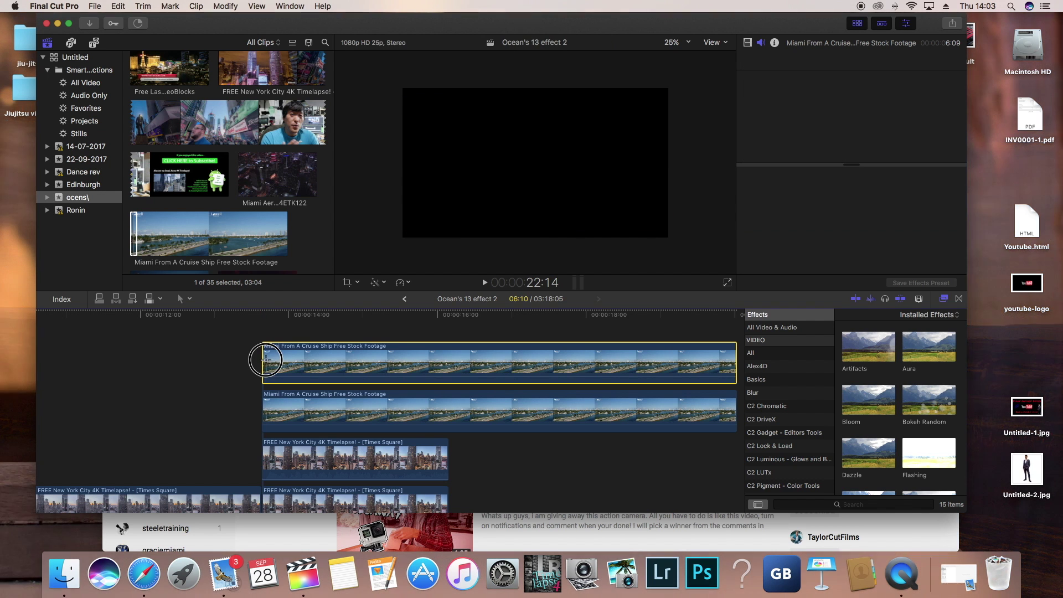
Trim the top Miami clip's start later and select the lower-lane Miami clip.
left_click_drag(266, 361, 412, 480)
scroll(388, 382, "right", 5)
scroll(332, 416, "down", 3)
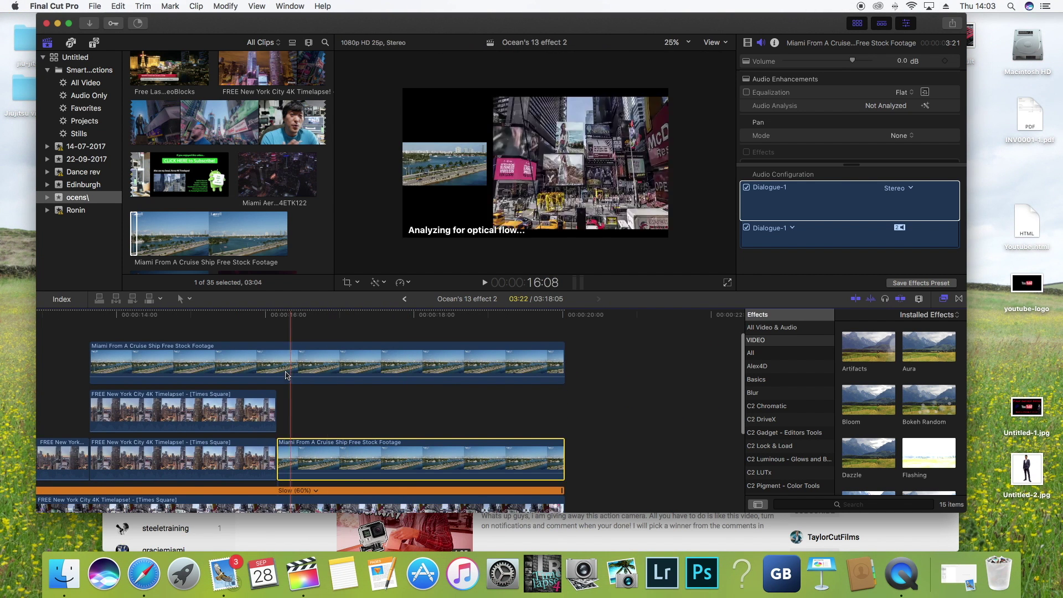
left_click(287, 376)
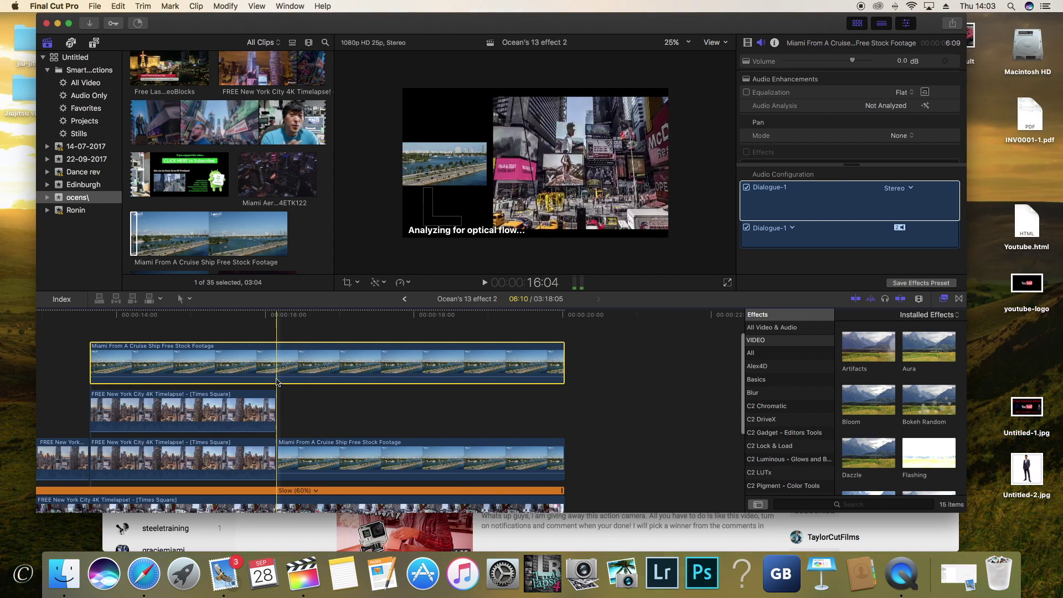
left_click(281, 326)
left_click(338, 471)
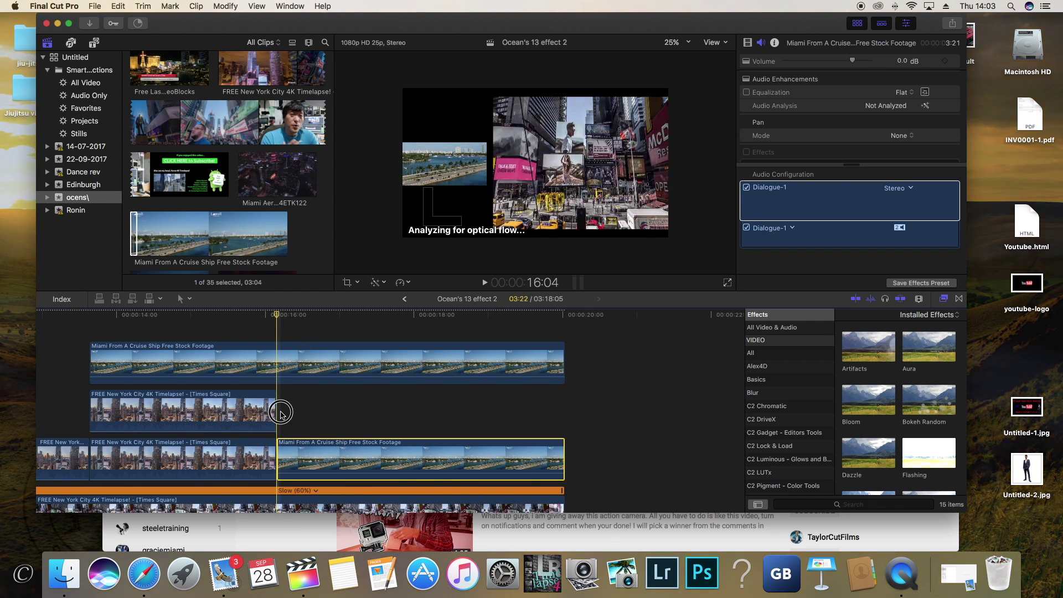
Paste another Miami clip copy into the second lane and preview the split-screen layout.
key("super+v")
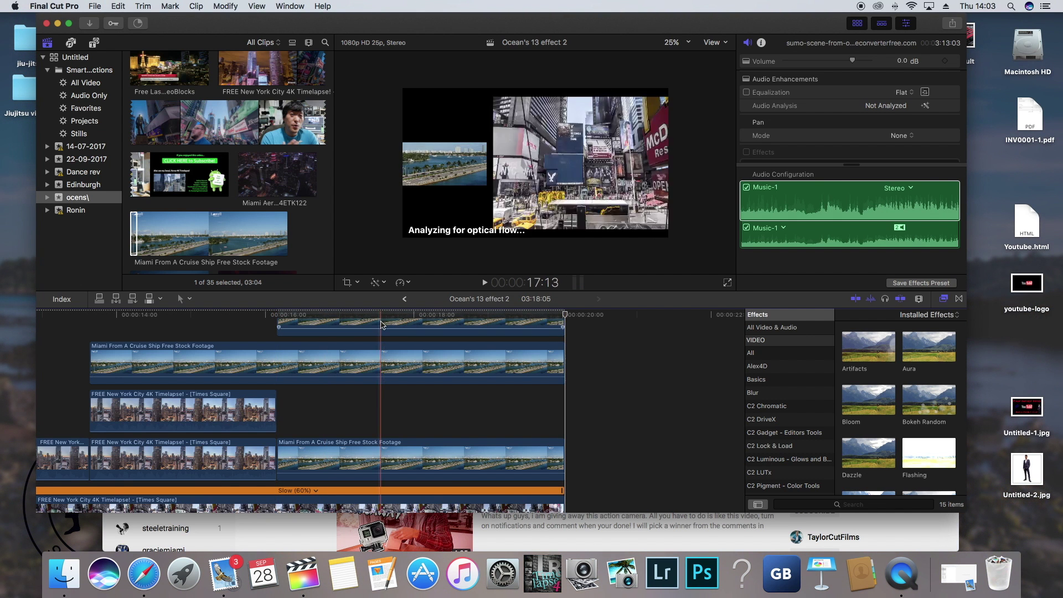
left_click_drag(377, 328, 402, 416)
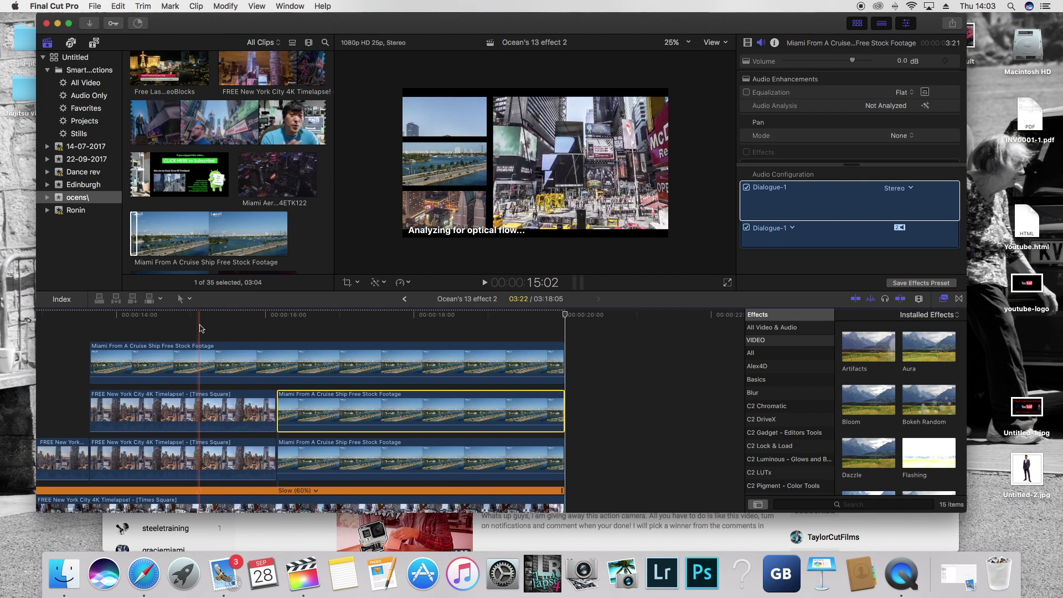
key("space")
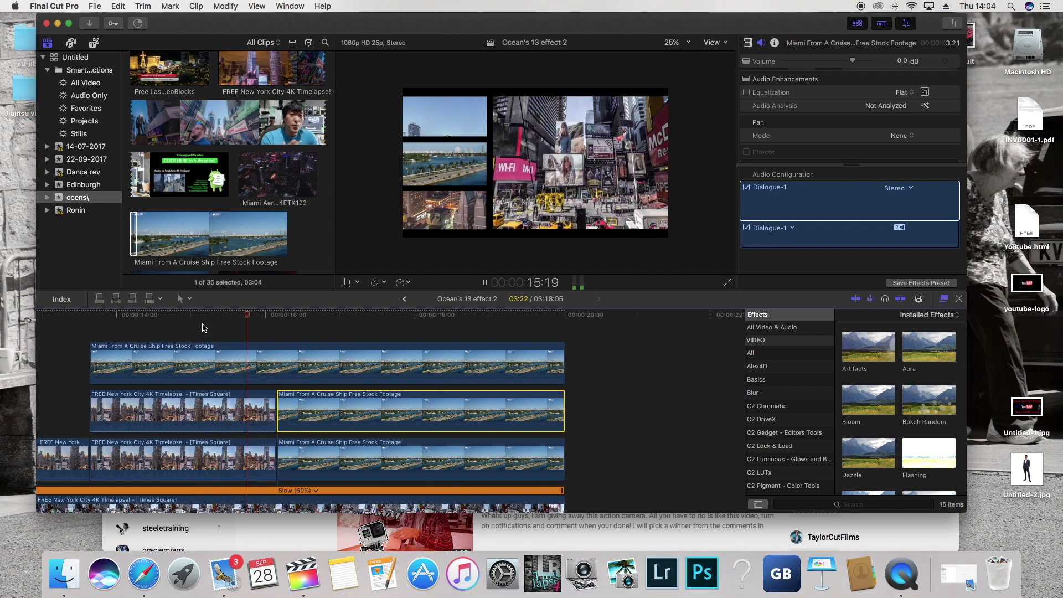
key("space")
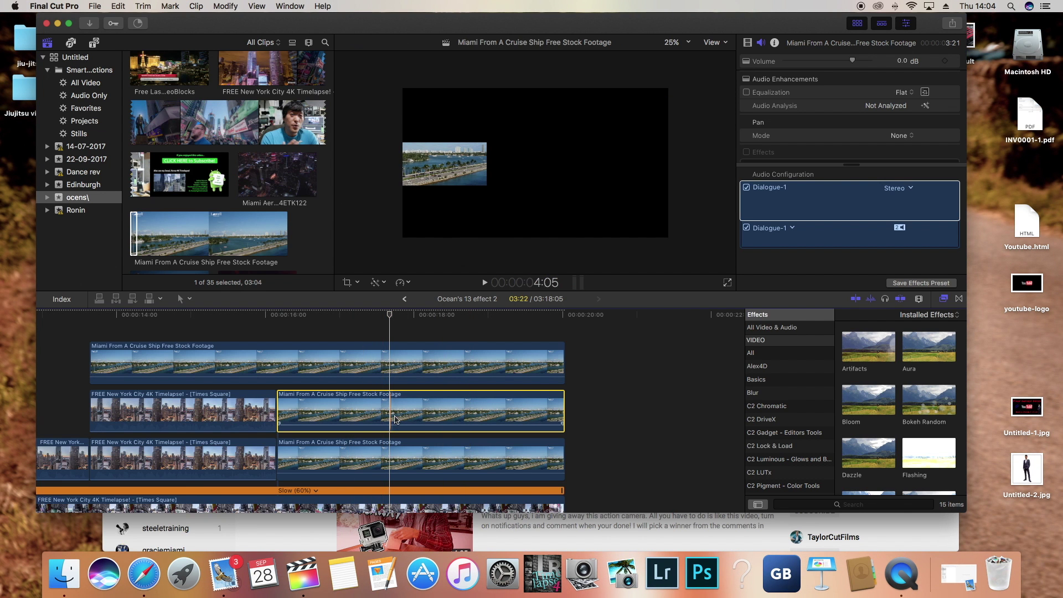
Nudge the lower Miami panel and move the middle panel to the frame's top-left.
left_click(381, 454)
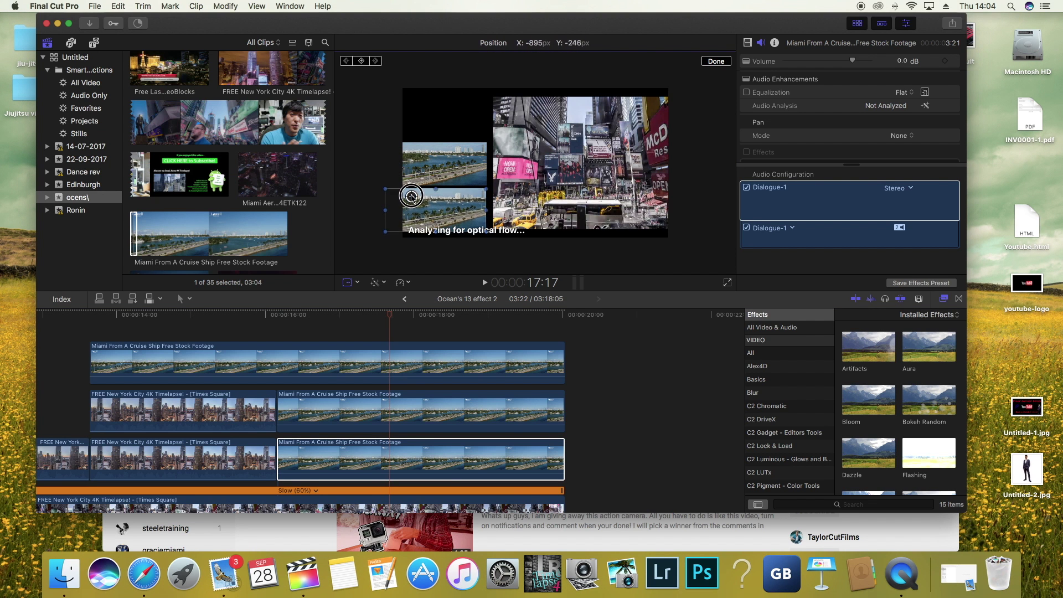
left_click_drag(411, 197, 411, 198)
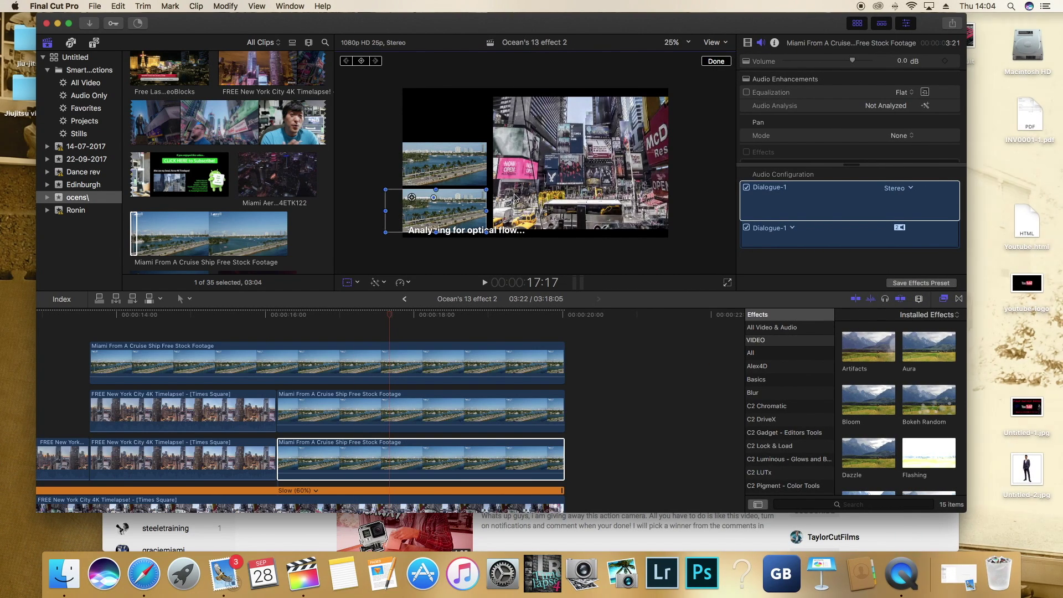
left_click(370, 404)
left_click_drag(411, 155, 411, 104)
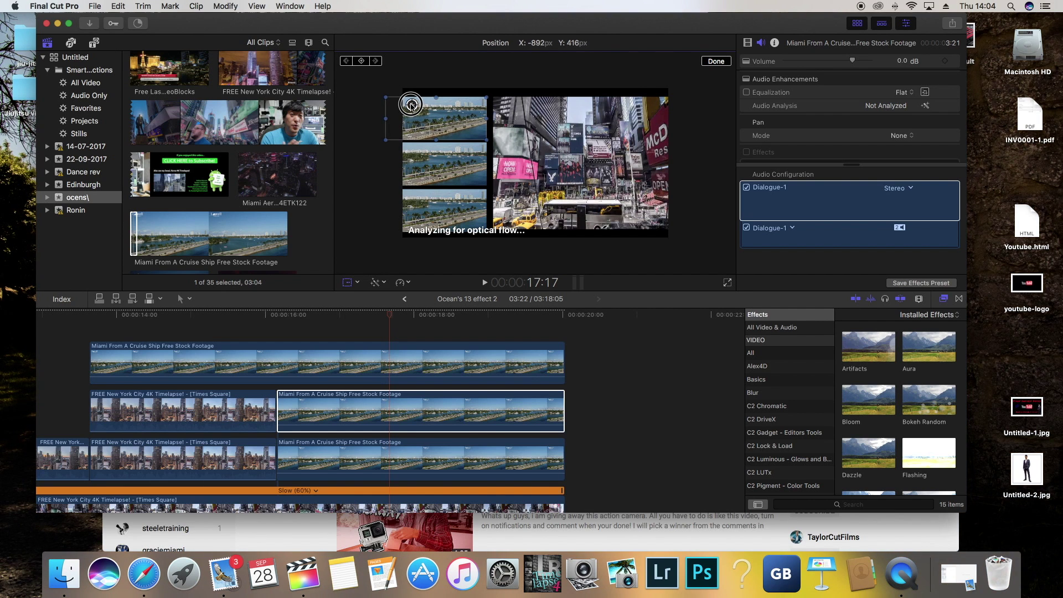
left_click(716, 61)
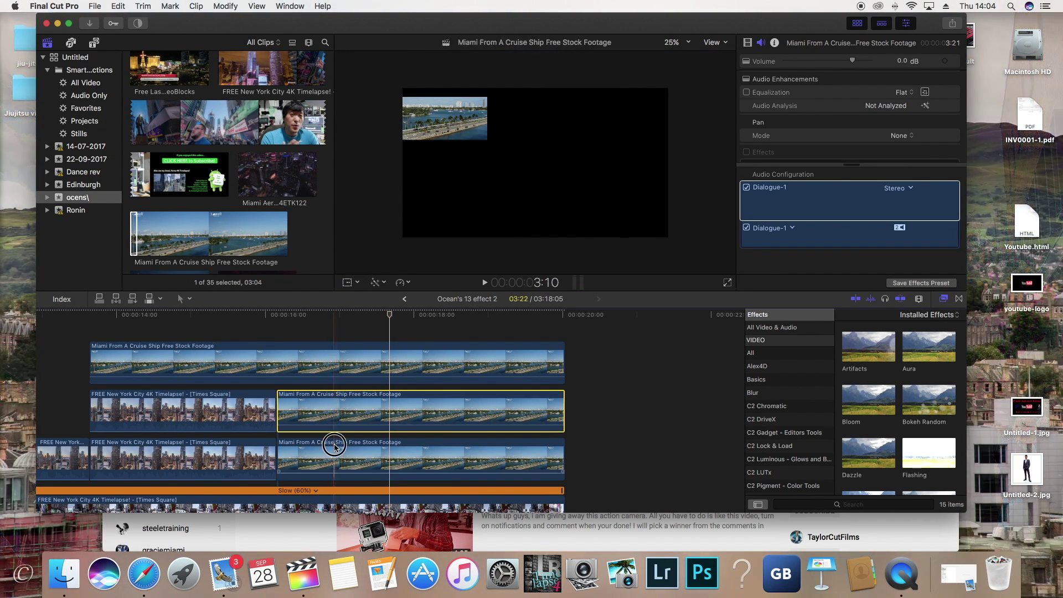
Split the top Miami clip and enable on-screen transform controls for its later part.
left_click(370, 371)
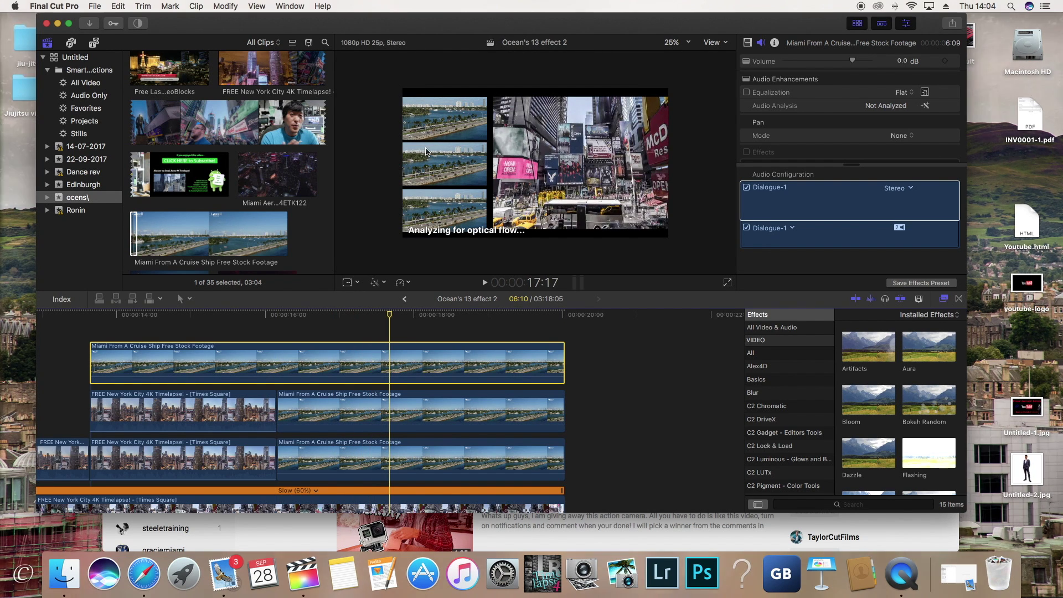
left_click(278, 367)
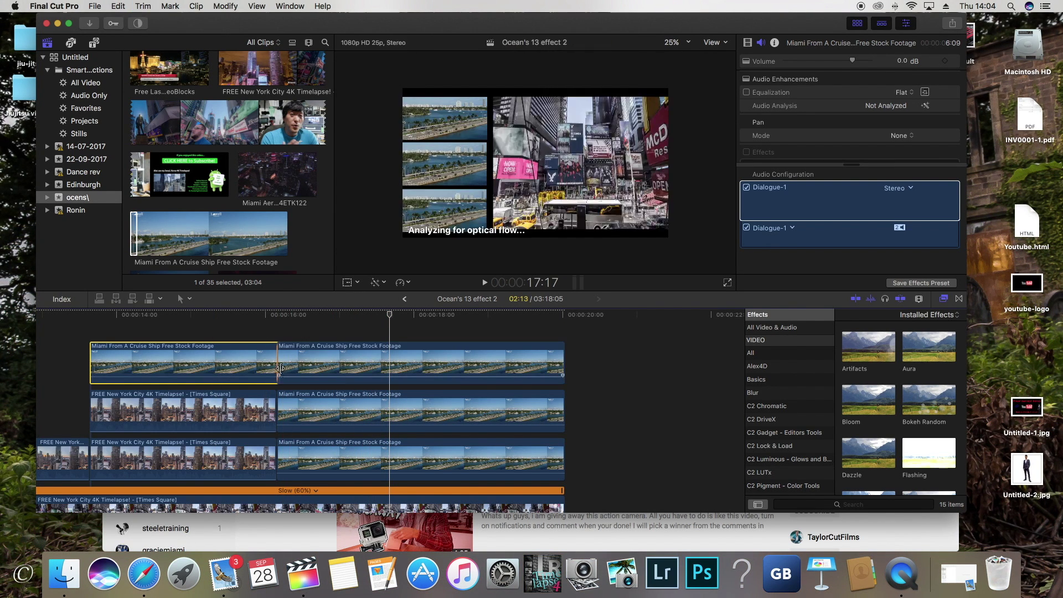
left_click(299, 366)
left_click(375, 283)
left_click(385, 296)
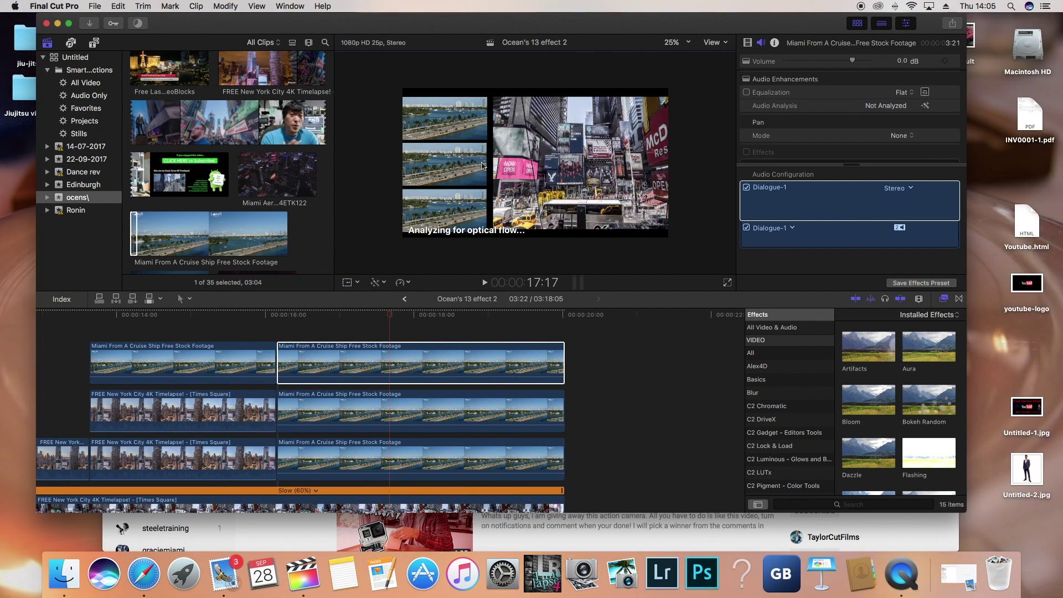
left_click_drag(394, 318, 245, 319)
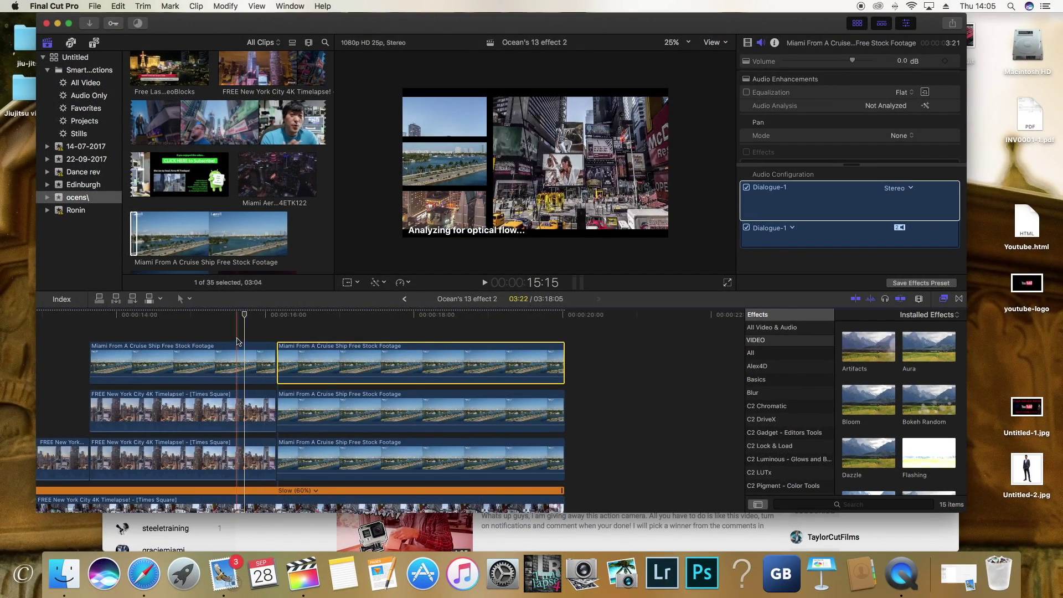
Blade the sumo-scene audio where the video ends and delete the leftover tail.
scroll(238, 341, "left", 5)
scroll(238, 341, "left", 3)
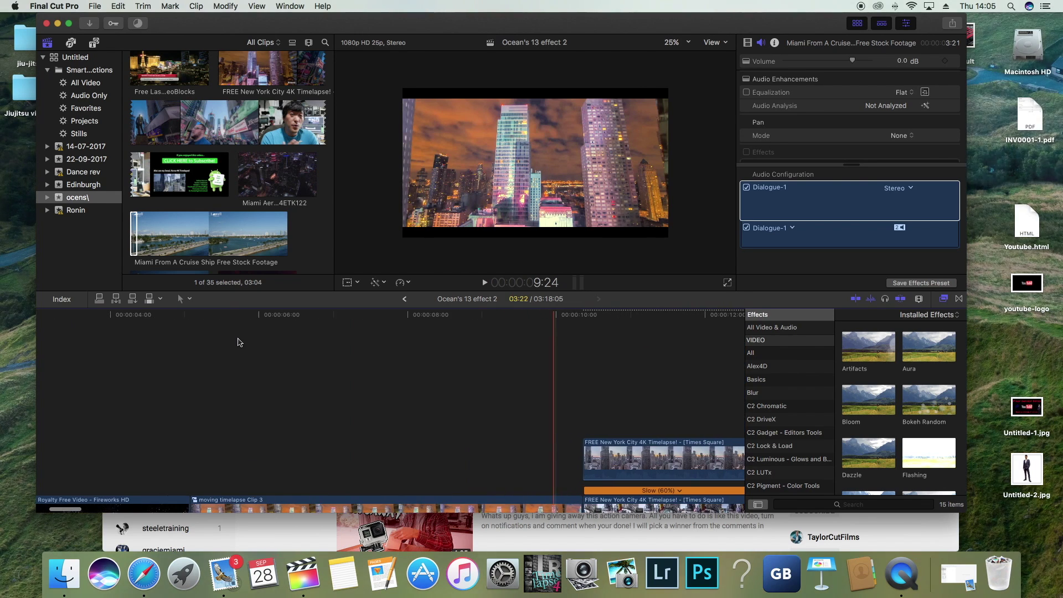
left_click(238, 342)
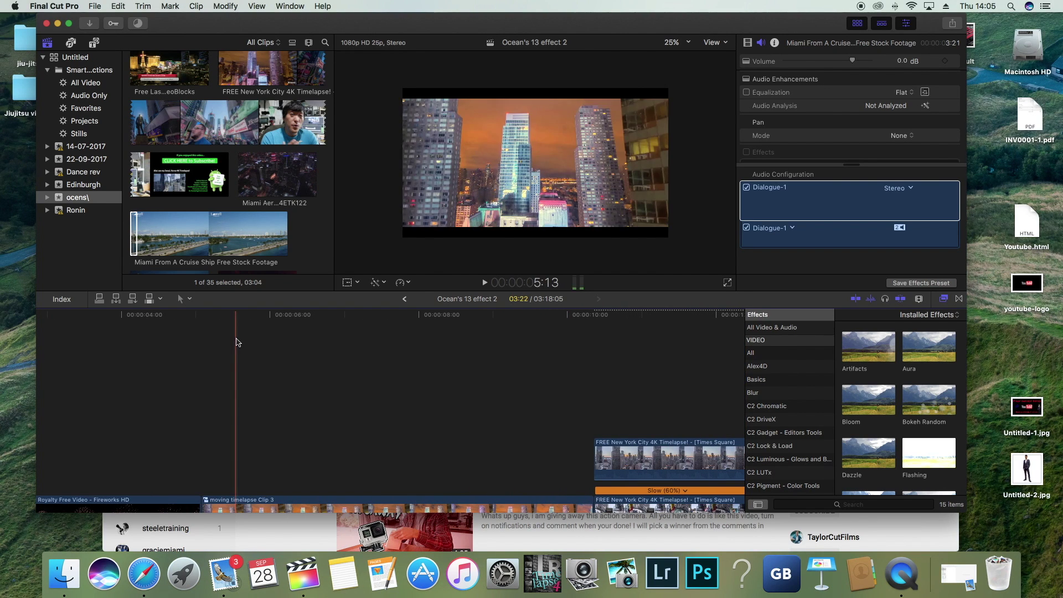
scroll(250, 344, "right", 10)
left_click(215, 404)
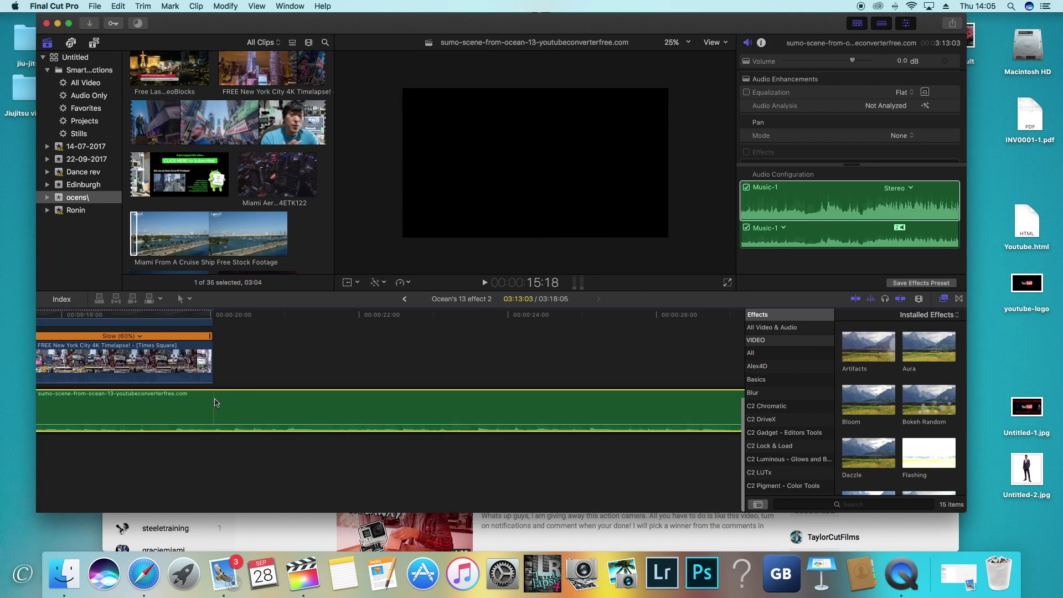
key("cmd+b")
key("Delete")
Set the viewer zoom to Fit so the whole frame shows.
scroll(239, 410, "left", 10)
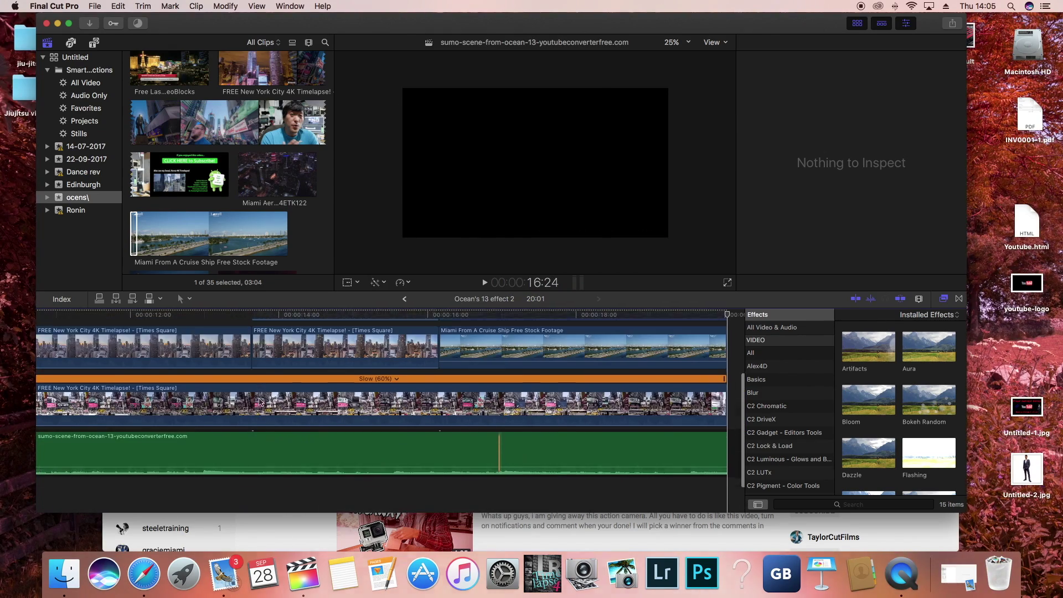
scroll(258, 412, "left", 10)
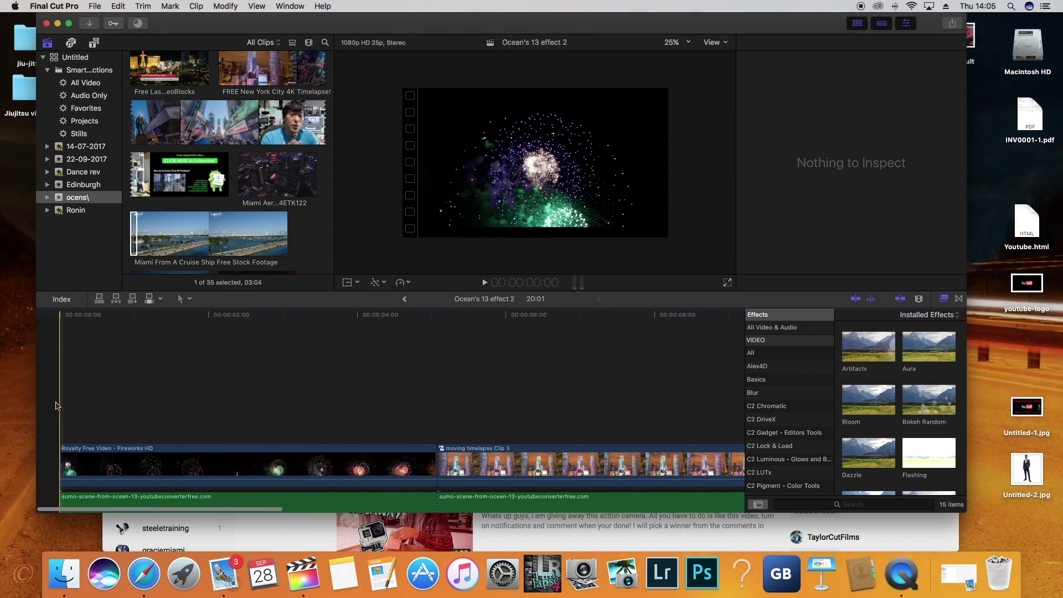
left_click(679, 53)
left_click(103, 399)
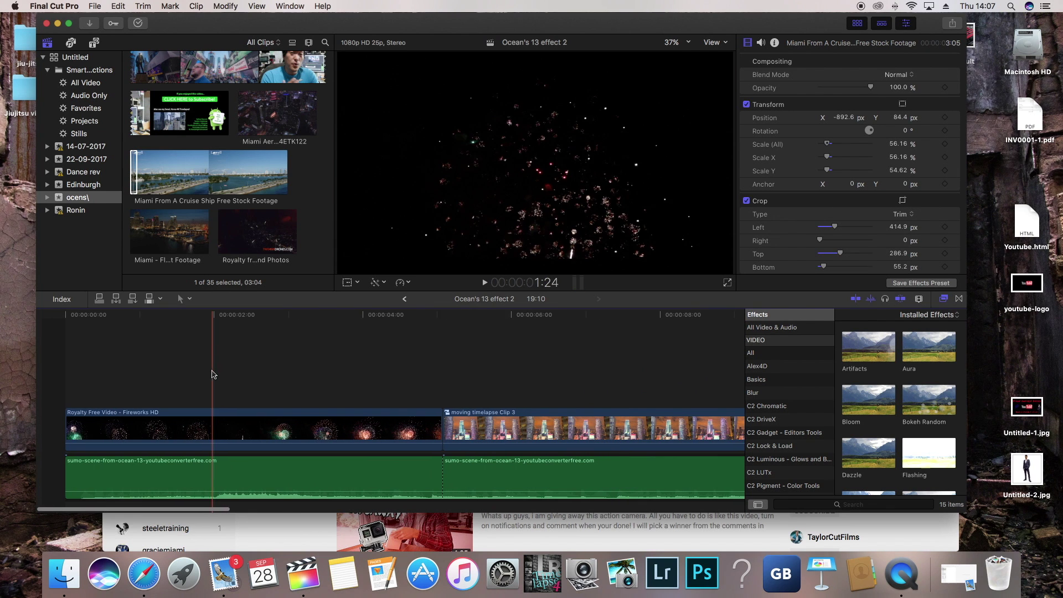
Apply Color Correction, found by searching 'co', to the Fireworks clip and open its Color Board.
left_click(429, 412)
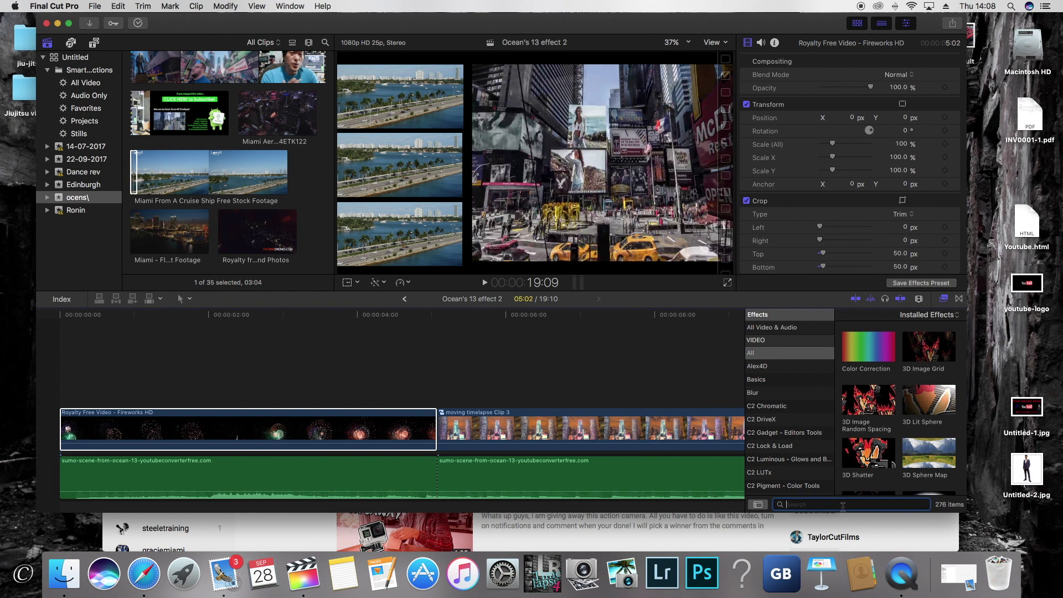
type("co")
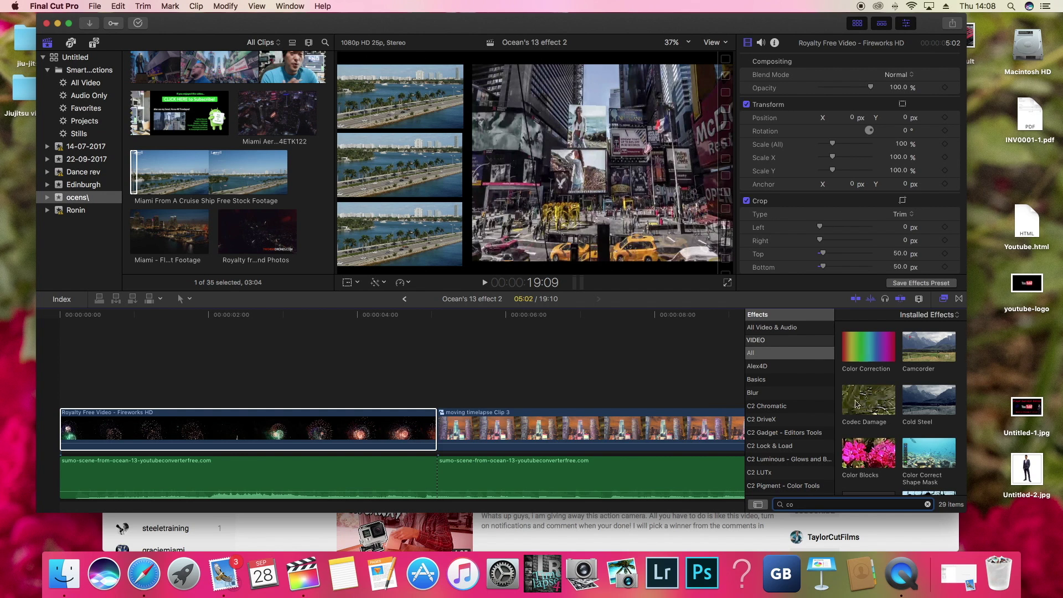
left_click_drag(304, 413, 304, 416)
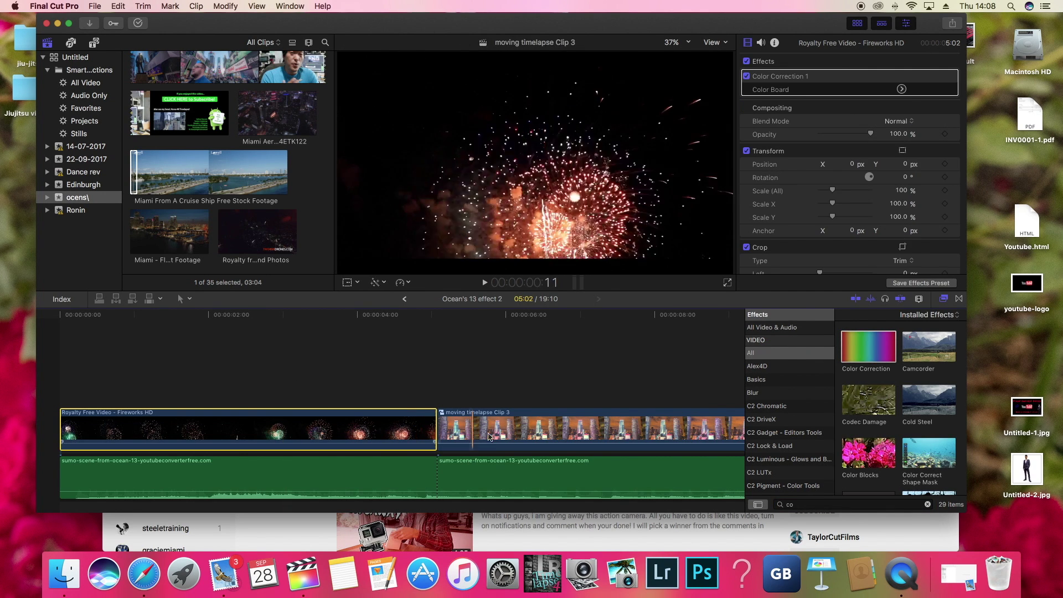
left_click(902, 89)
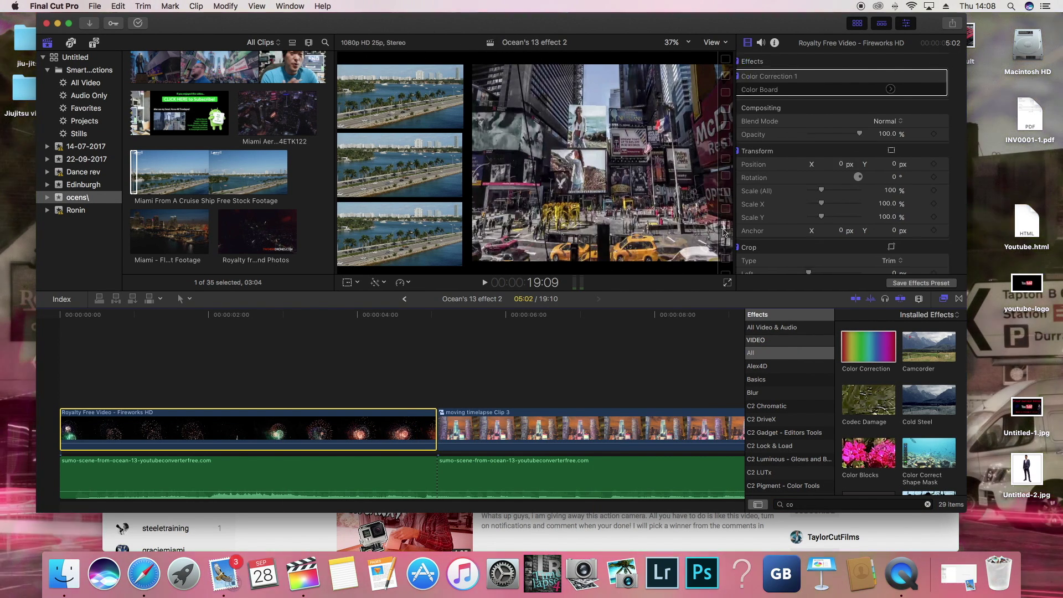
left_click(117, 399)
left_click(119, 424)
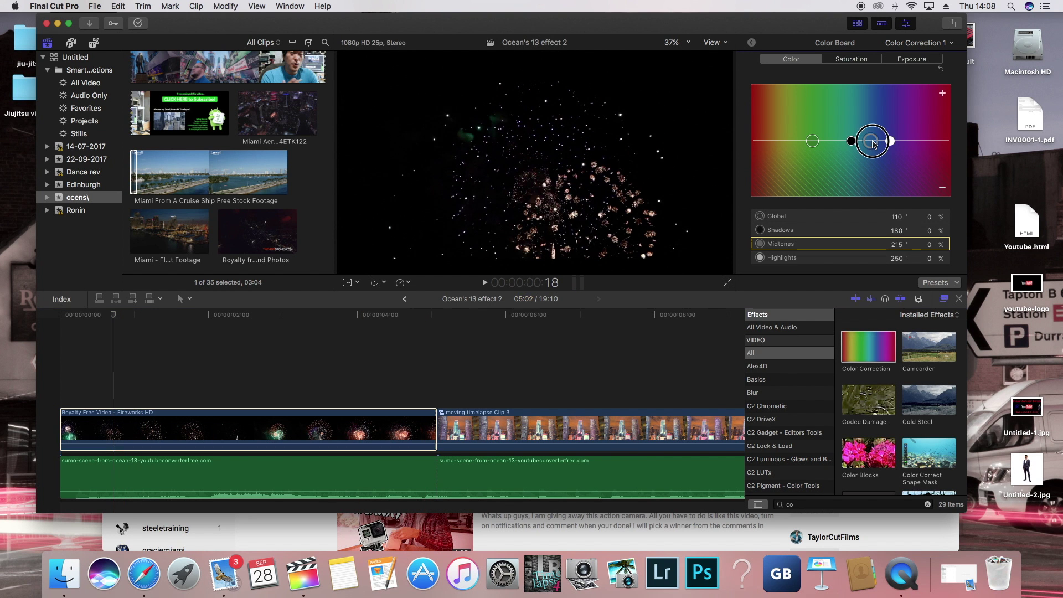
Shift Midtones to -53%, Highlights to -48% and Shadows to -54% in the Color tab.
left_click_drag(874, 144, 872, 157)
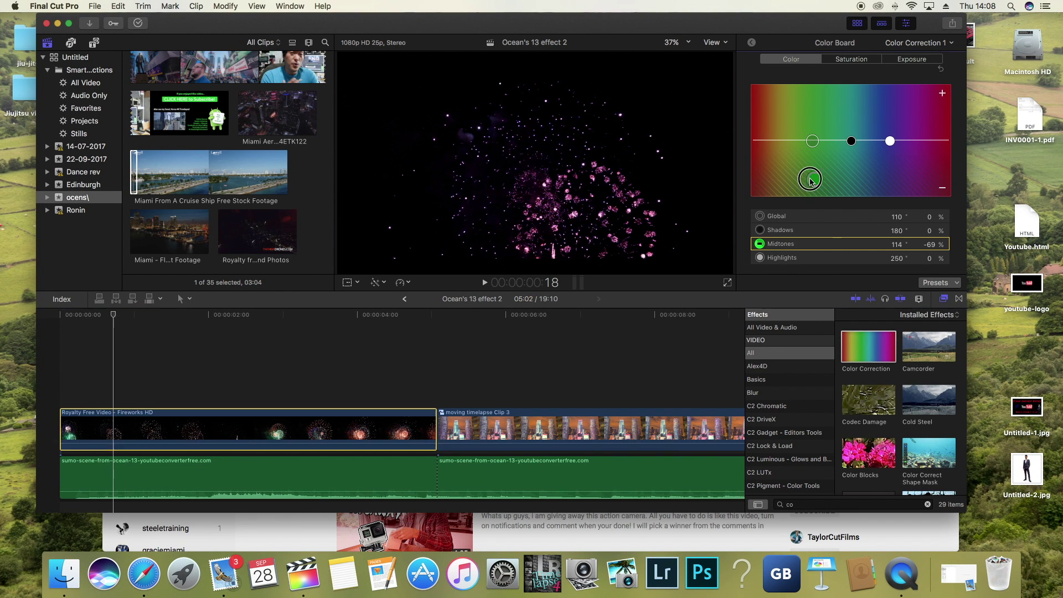
left_click_drag(815, 179, 880, 173)
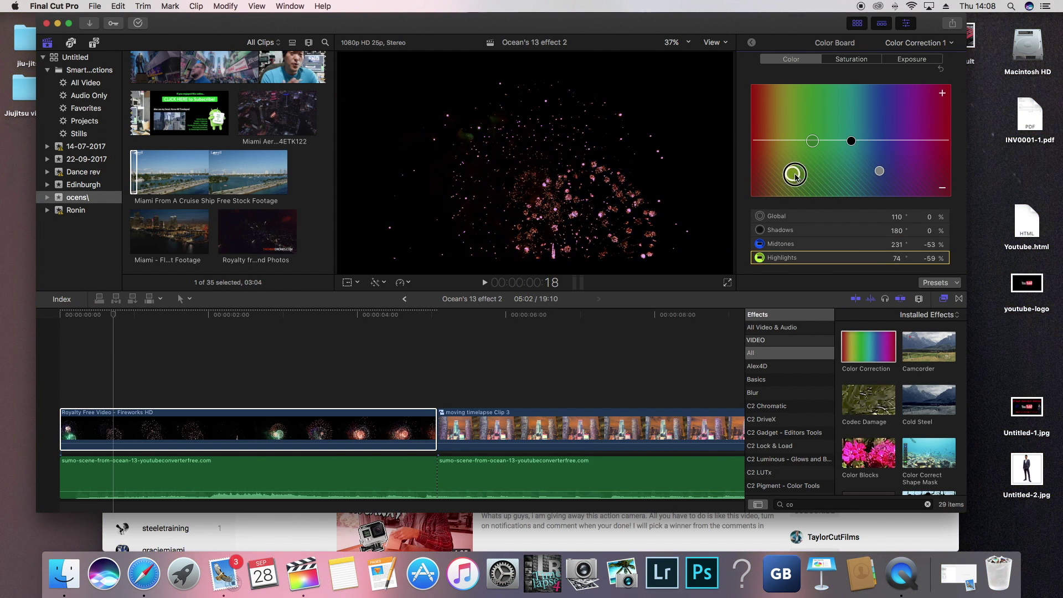
mouse_move(810, 177)
left_mouse_down()
mouse_move(859, 132)
mouse_move(841, 166)
mouse_move(798, 180)
mouse_move(828, 175)
mouse_move(846, 143)
mouse_move(881, 147)
mouse_move(880, 123)
mouse_move(887, 161)
mouse_move(834, 181)
mouse_move(791, 171)
mouse_move(798, 178)
left_mouse_up()
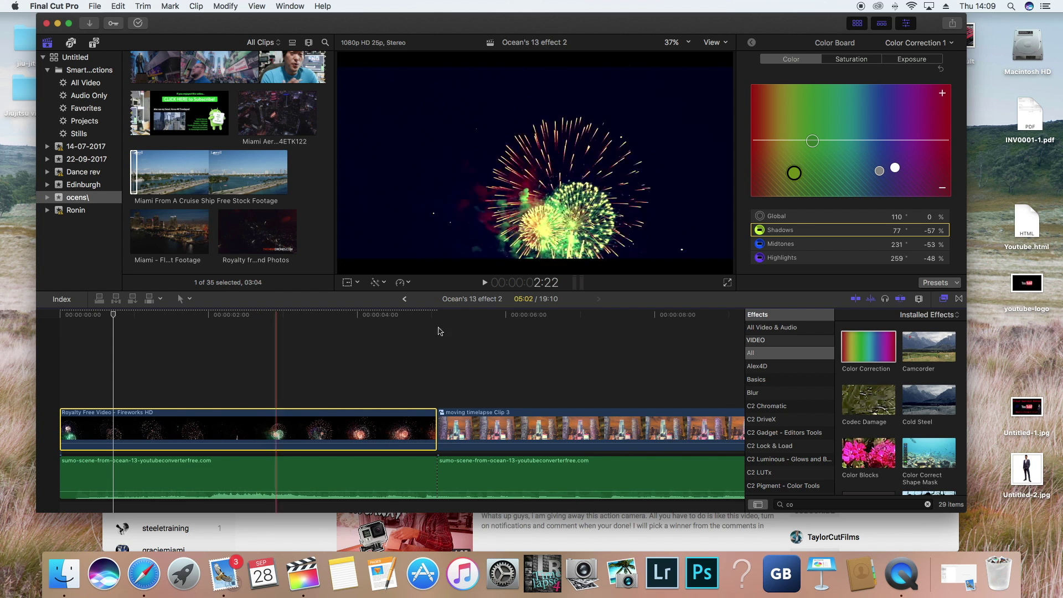
left_click_drag(795, 176, 794, 173)
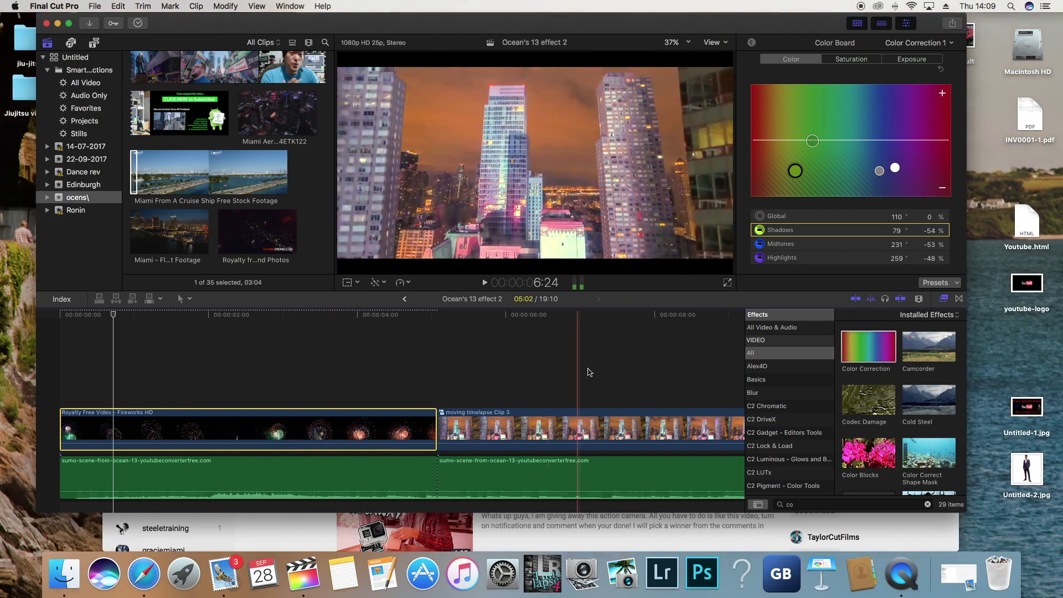
Play the finished Ocean's 13 effect 2 edit back full screen.
scroll(637, 374, "right", 6)
scroll(637, 375, "right", 3)
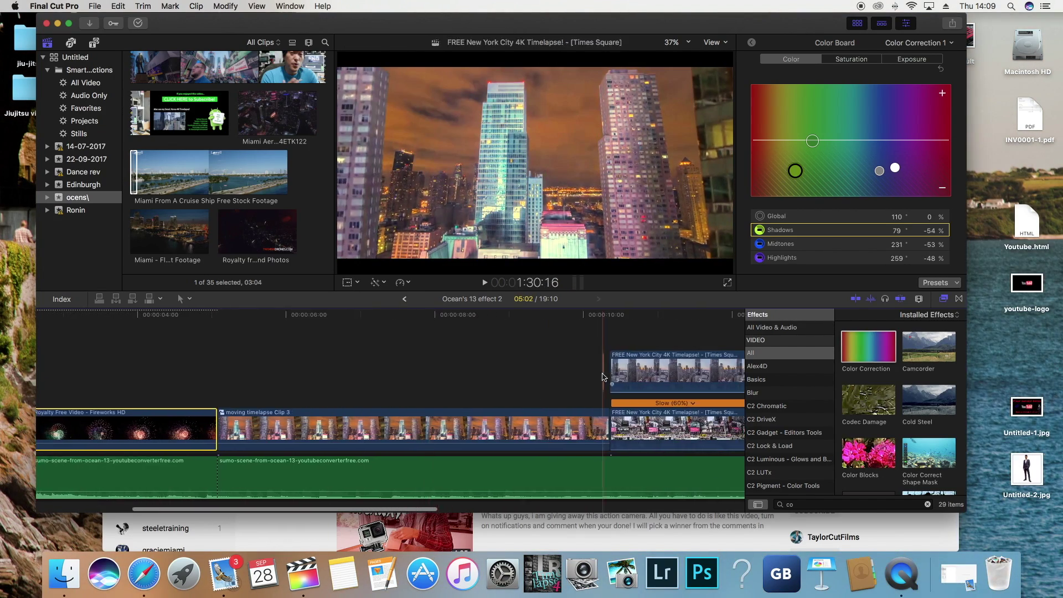
scroll(686, 381, "right", 10)
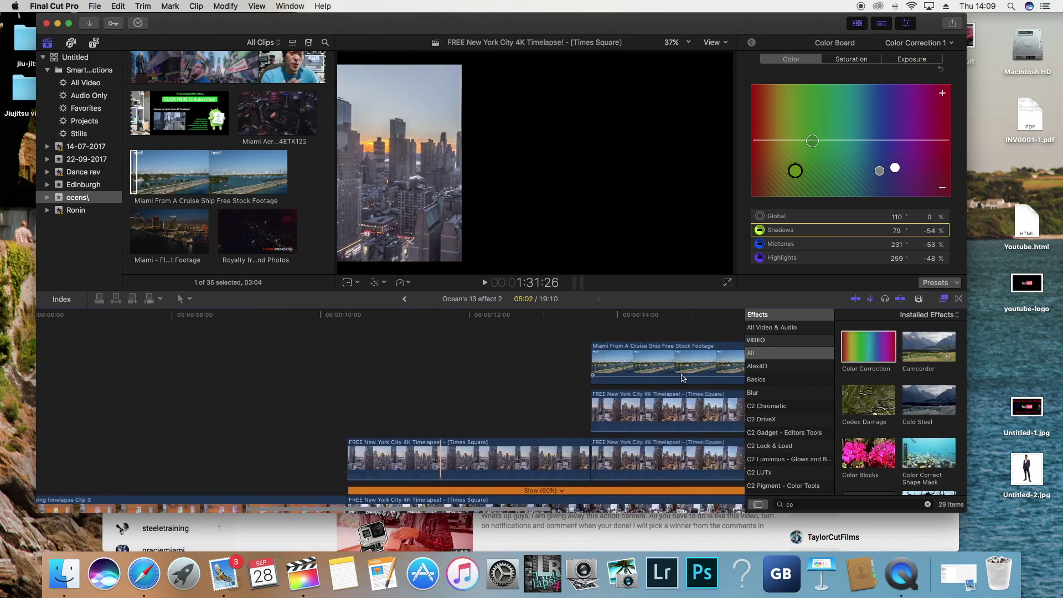
scroll(686, 381, "down", 3)
scroll(86, 403, "up", 8)
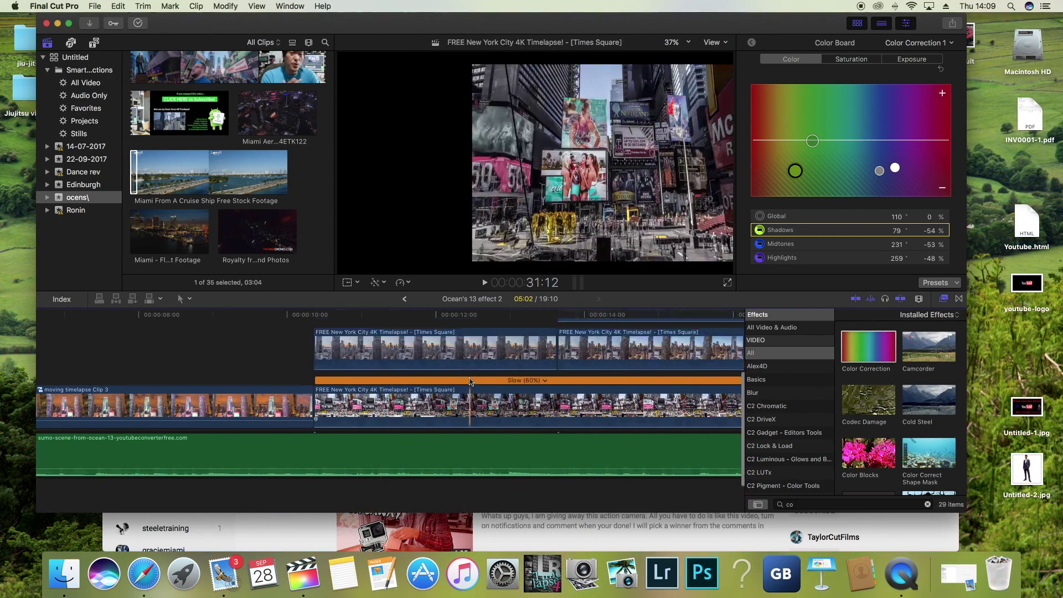
scroll(86, 403, "left", 15)
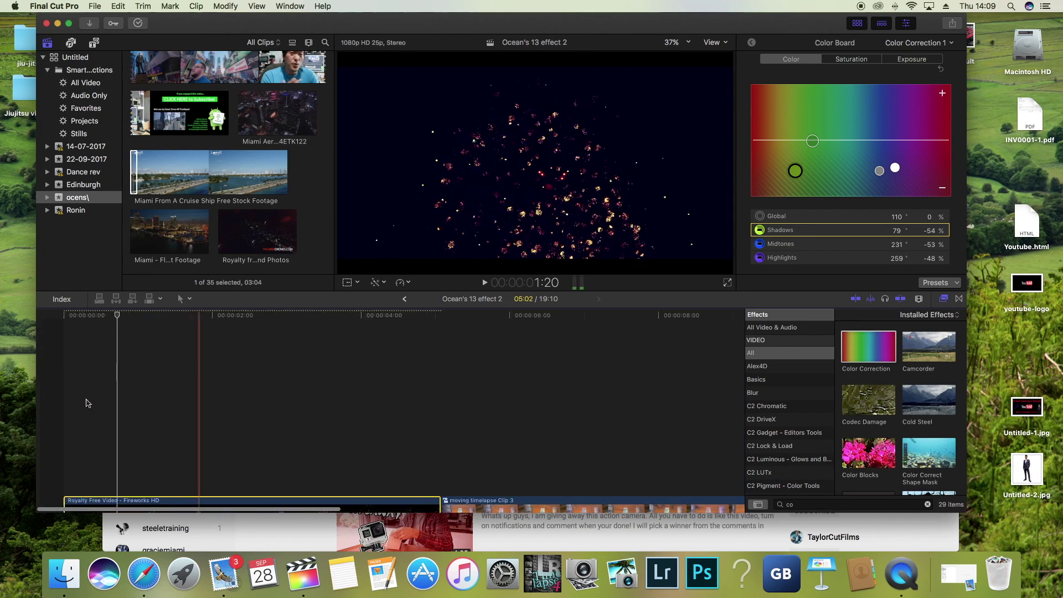
left_click(729, 283)
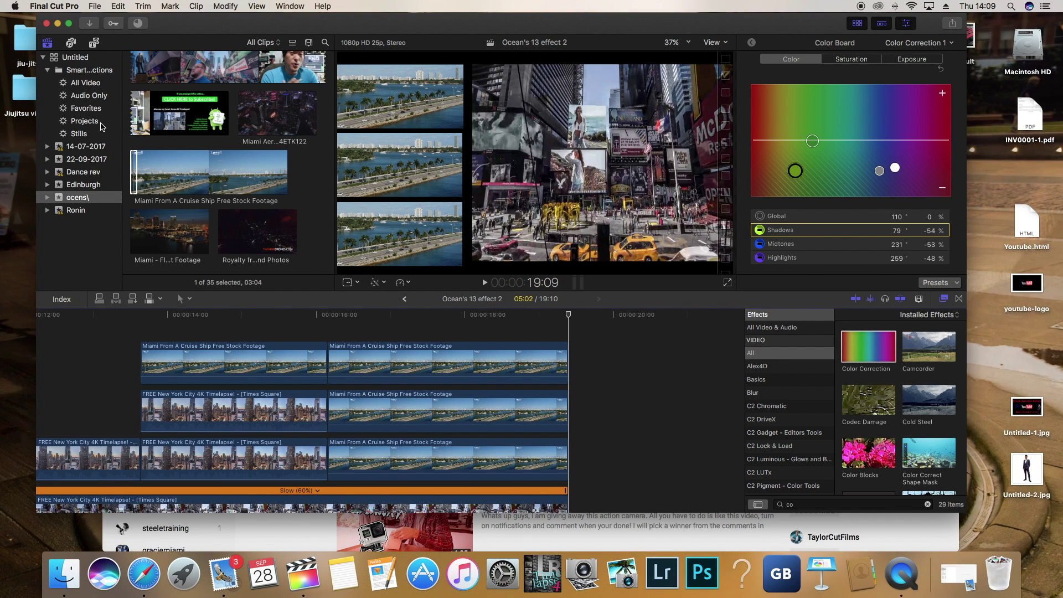
Open the original Ocean's 13 effect project from the Projects list and play it full screen.
left_click(88, 122)
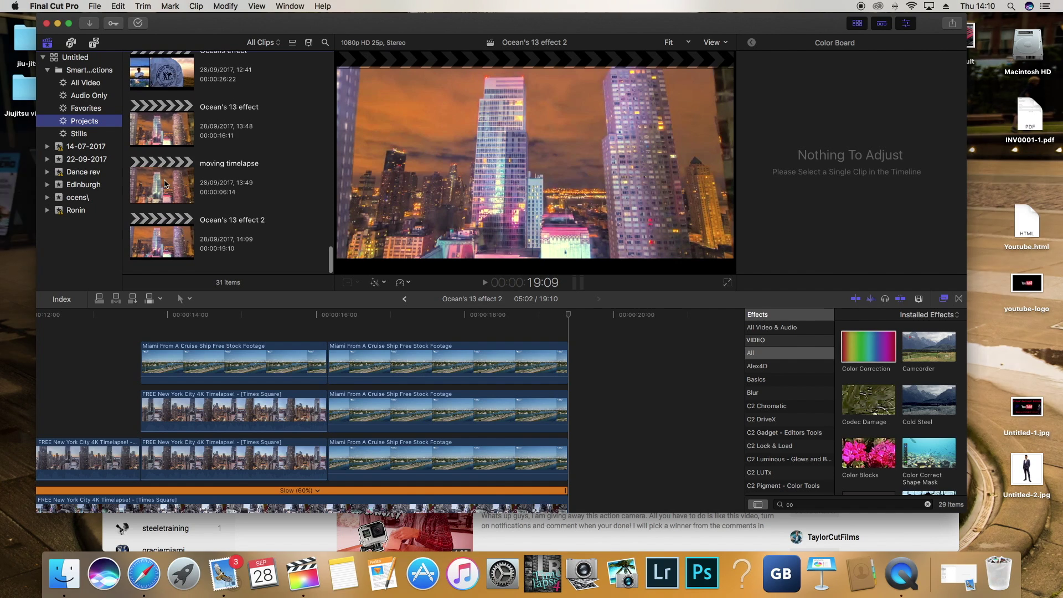
double_click(173, 135)
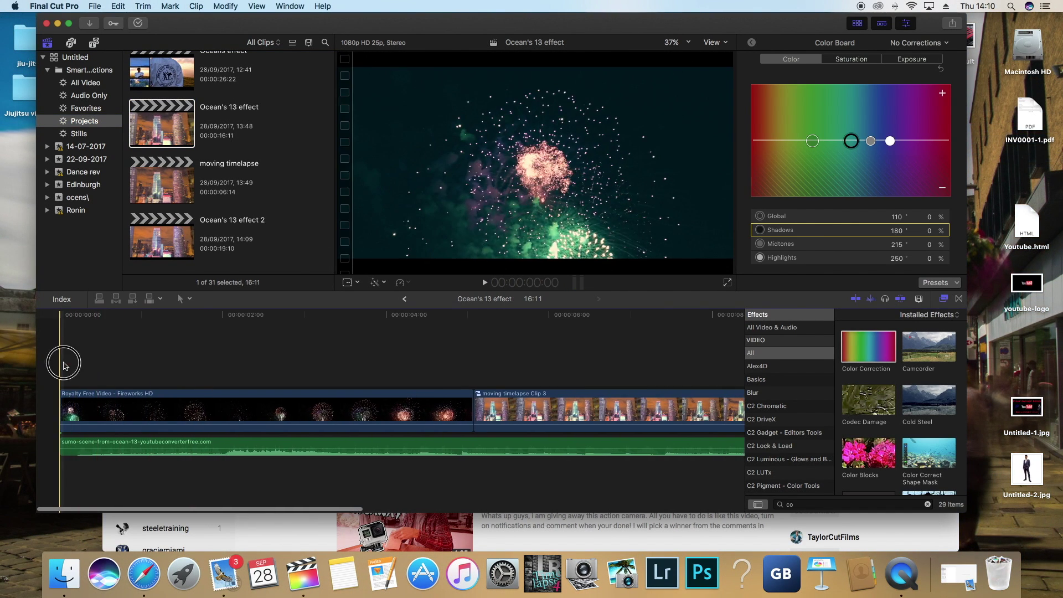
left_click(727, 283)
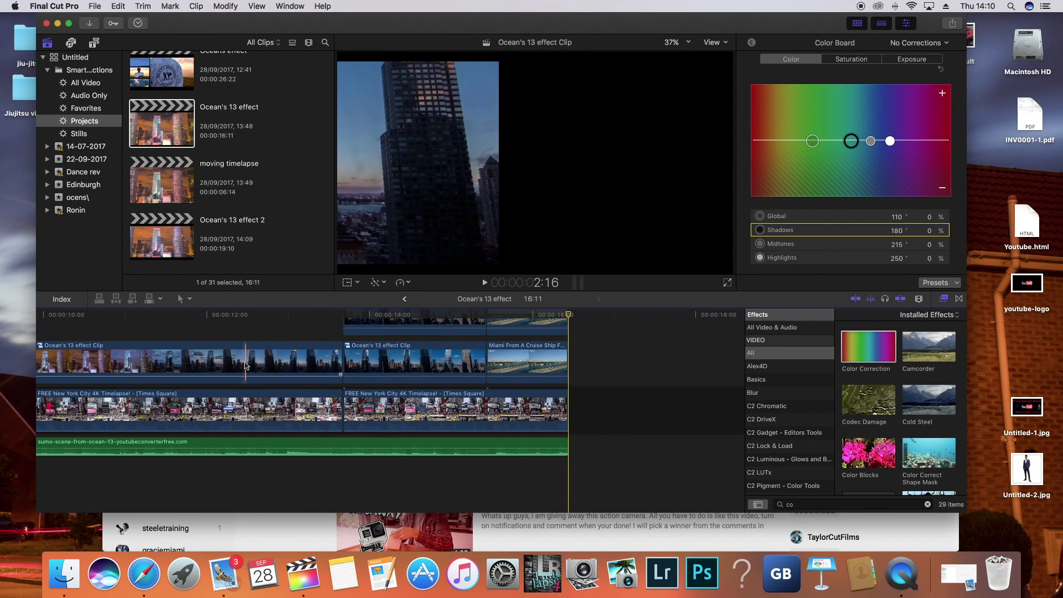
Park the playhead at 2:17 in the fireworks clip.
scroll(246, 366, "left", 5)
scroll(246, 366, "up", 2)
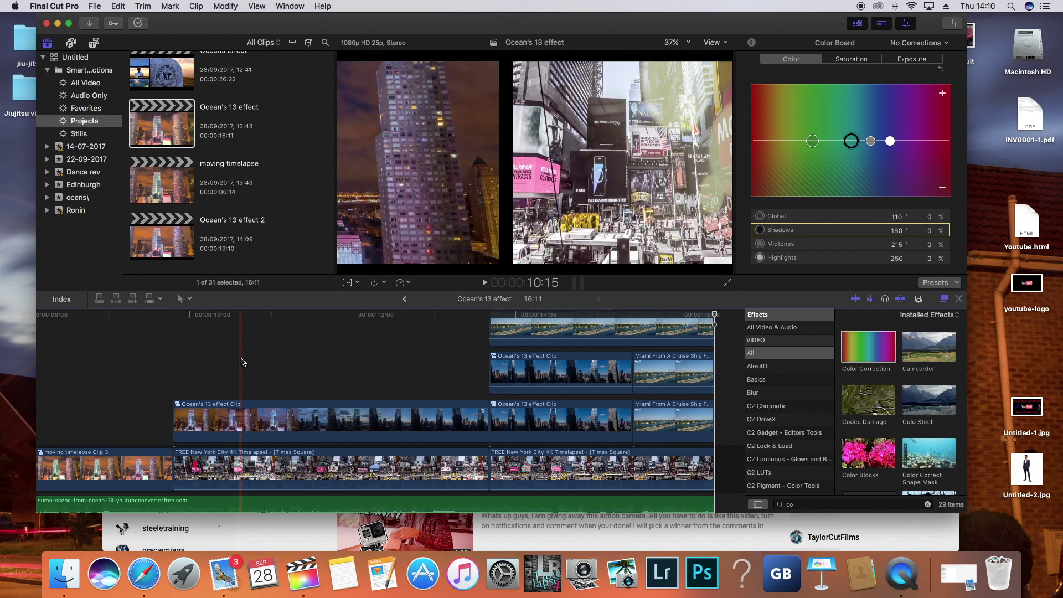
scroll(241, 362, "down", 2)
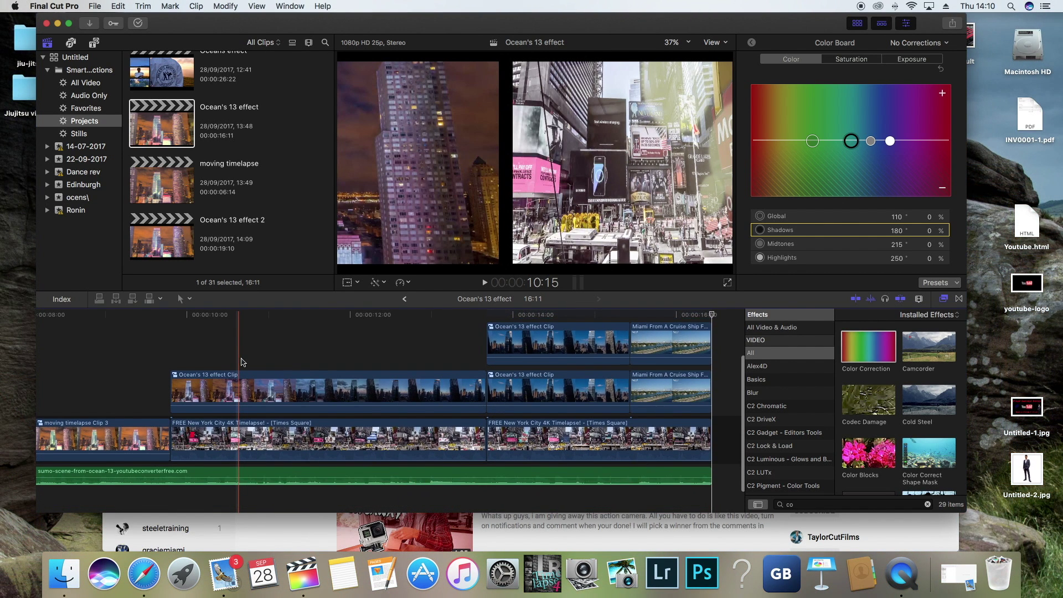
scroll(241, 363, "up", 5)
scroll(241, 362, "left", 4)
scroll(242, 362, "left", 10)
scroll(244, 362, "down", 3)
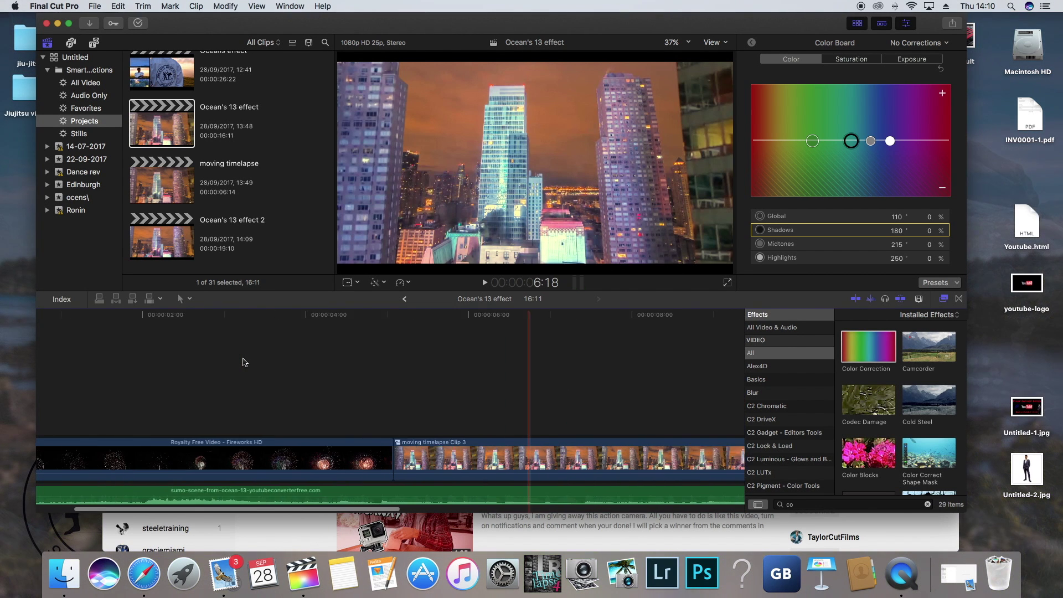
scroll(244, 366, "down", 2)
left_click(240, 373)
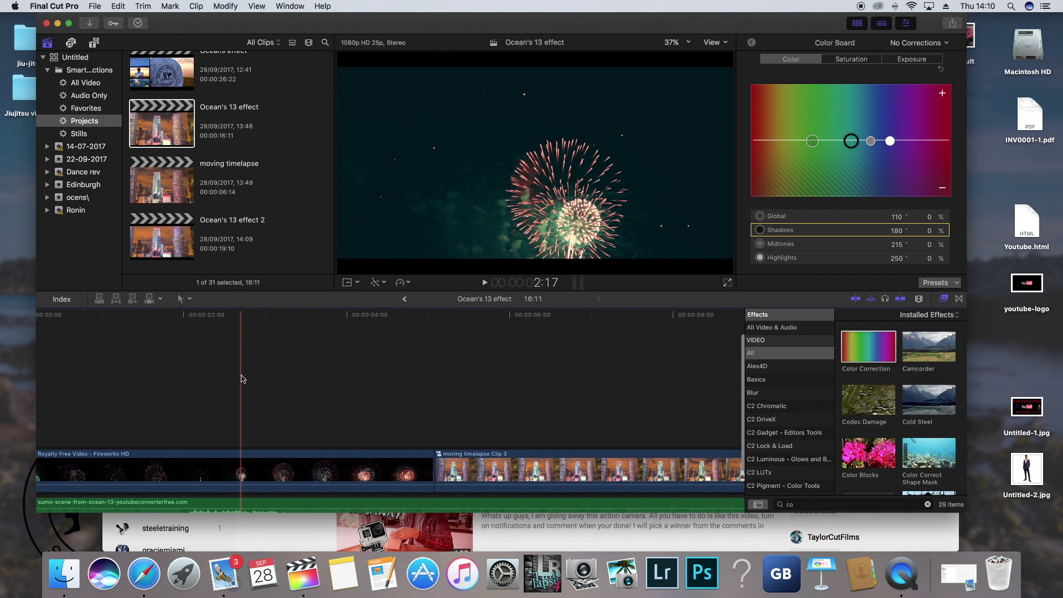